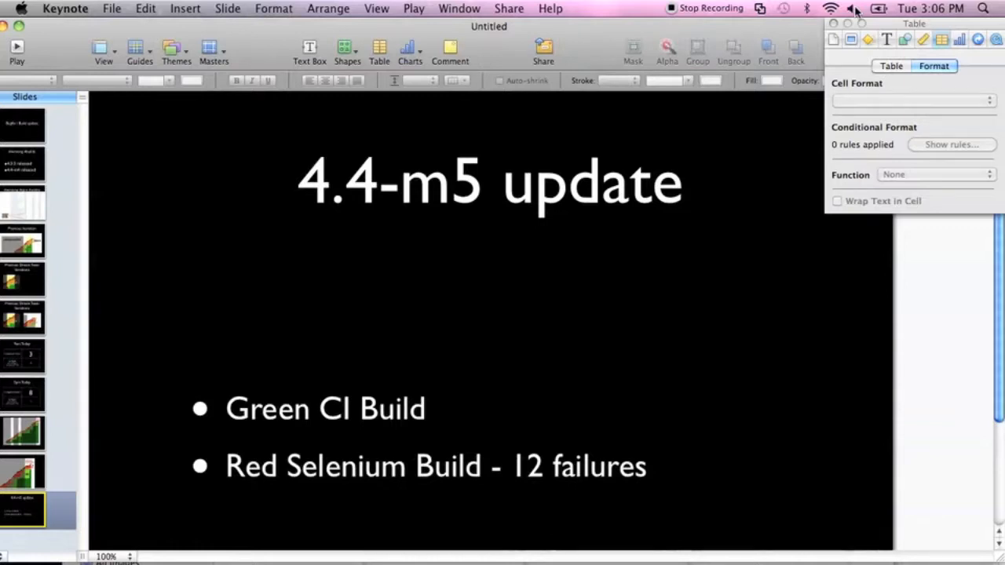
Switch from Keynote to Firefox.
key("super+v")
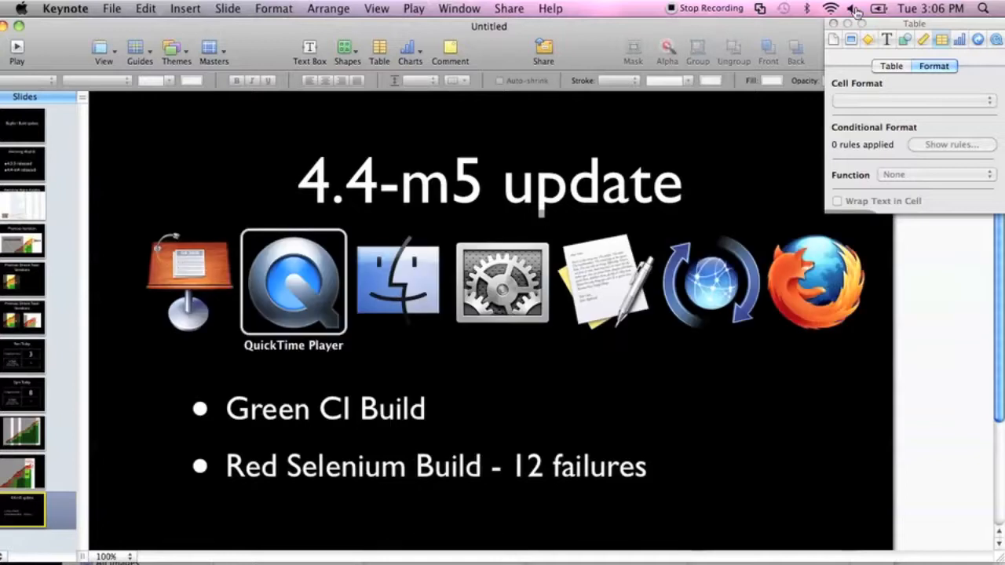
key("shift+super+Tab")
key("super+Tab")
key("super+Tab")
key("super+Tab")
key("super+Tab")
key("super+Tab")
key("super+Tab")
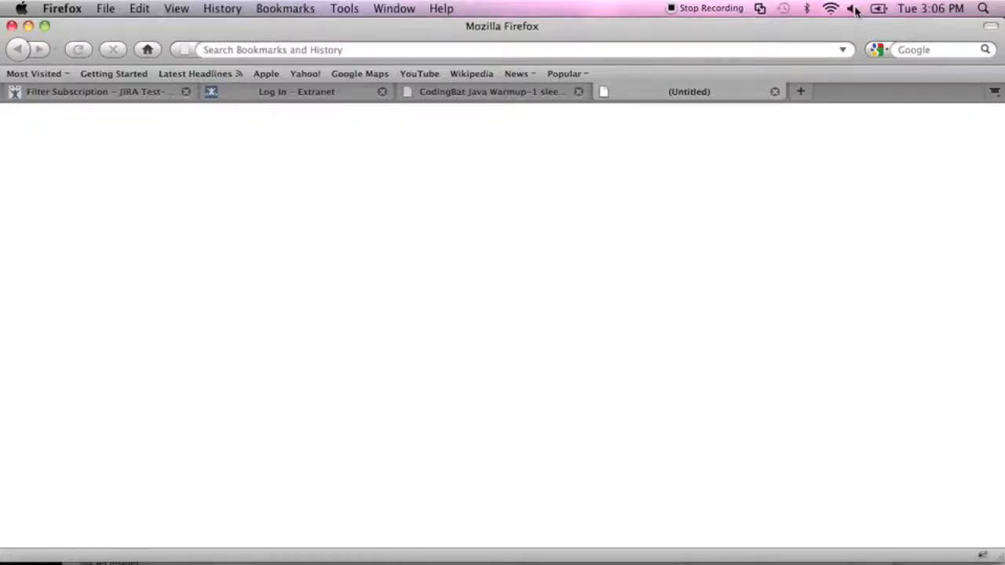
Load the JIRA server at pyko:8090/jira in Firefox.
key("super+l")
type("pyko")
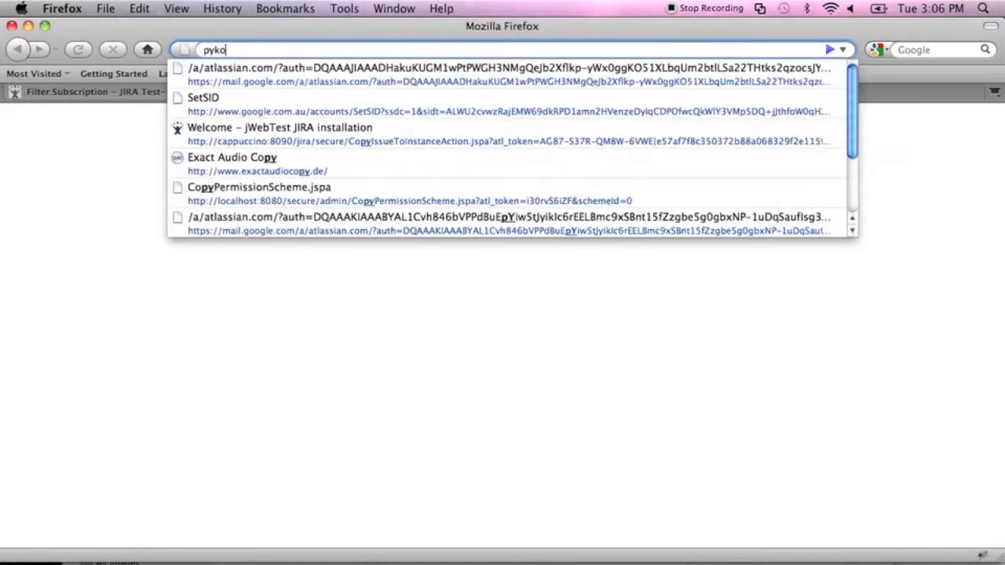
type(":8090/jira")
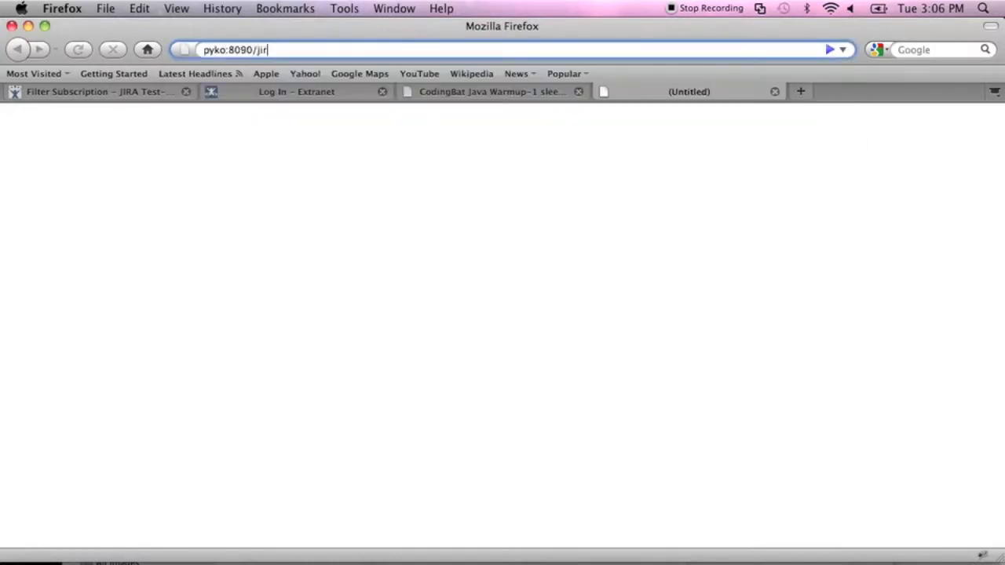
key("Return")
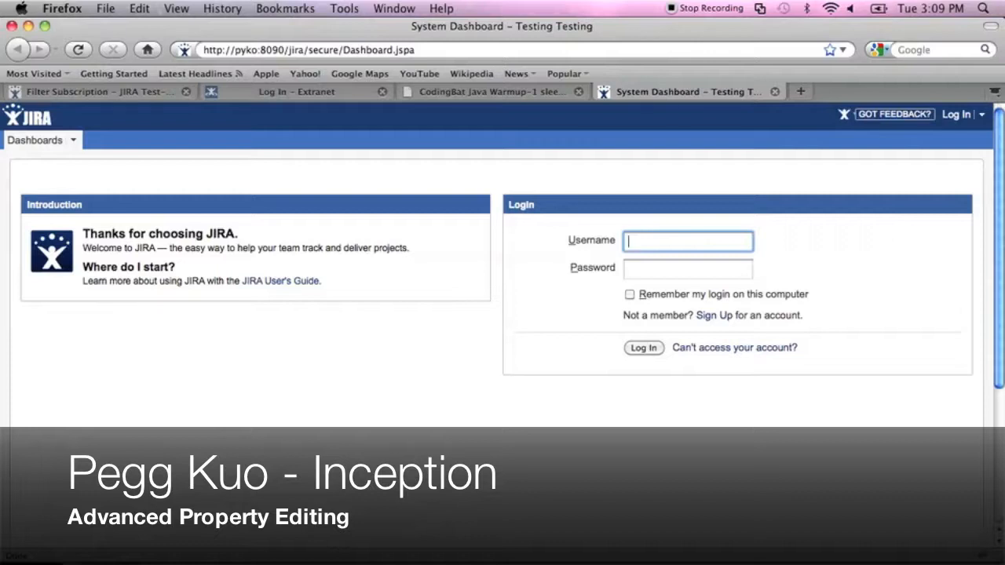
Log in to JIRA with the administrator username and password.
key("Tab")
key("Return")
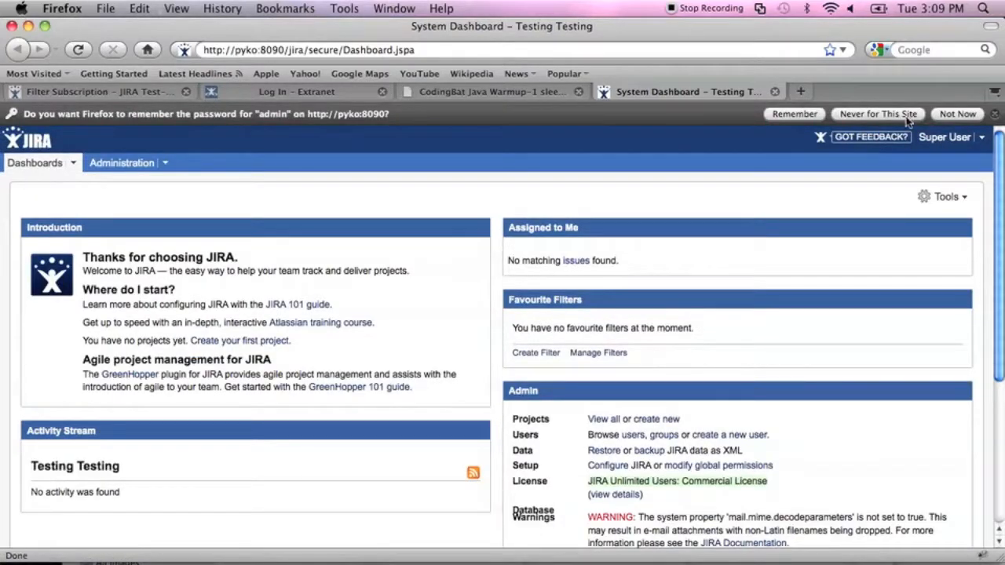
Decline saving the password and go to the JIRA Administration area.
left_click(877, 114)
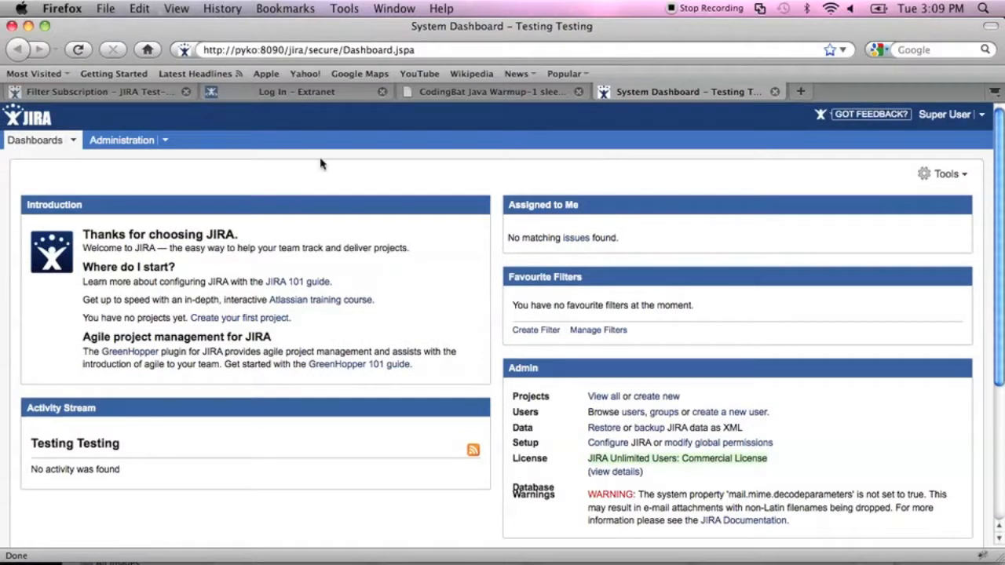
left_click(138, 146)
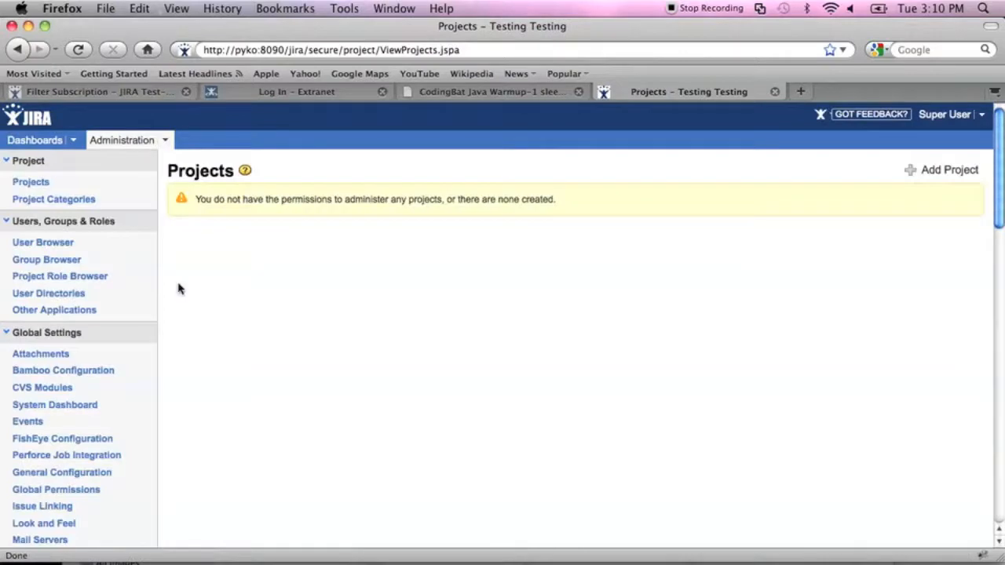
Open Advanced Settings under General Configuration and start editing the zip entries limit.
scroll(177, 372, "down", 3)
left_click(90, 357)
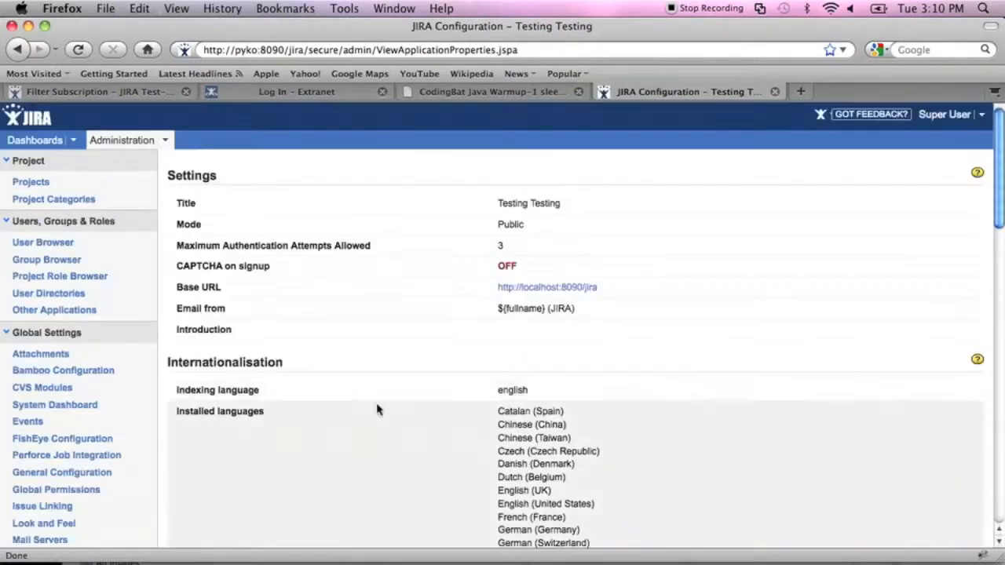
scroll(599, 392, "down", 15)
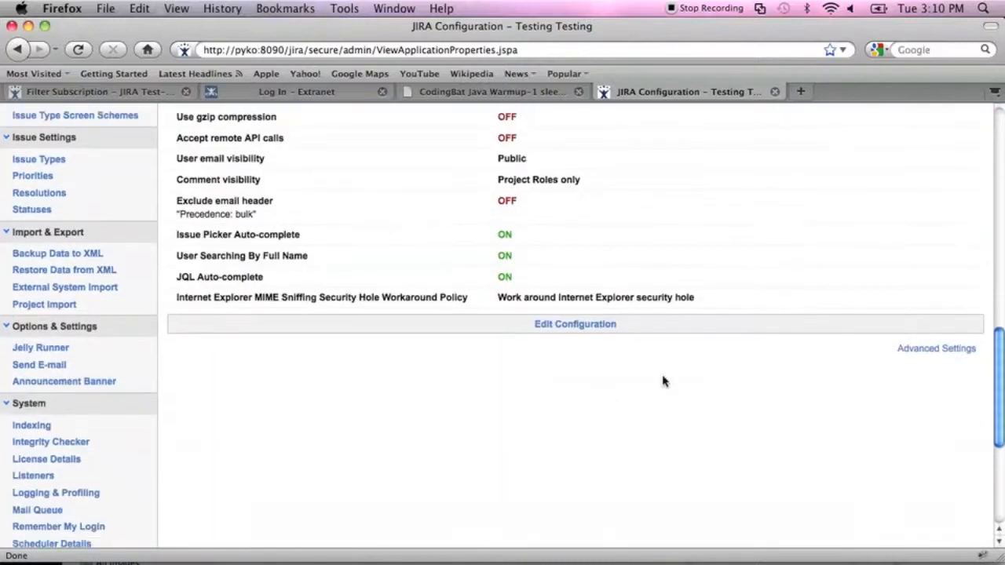
left_click(936, 353)
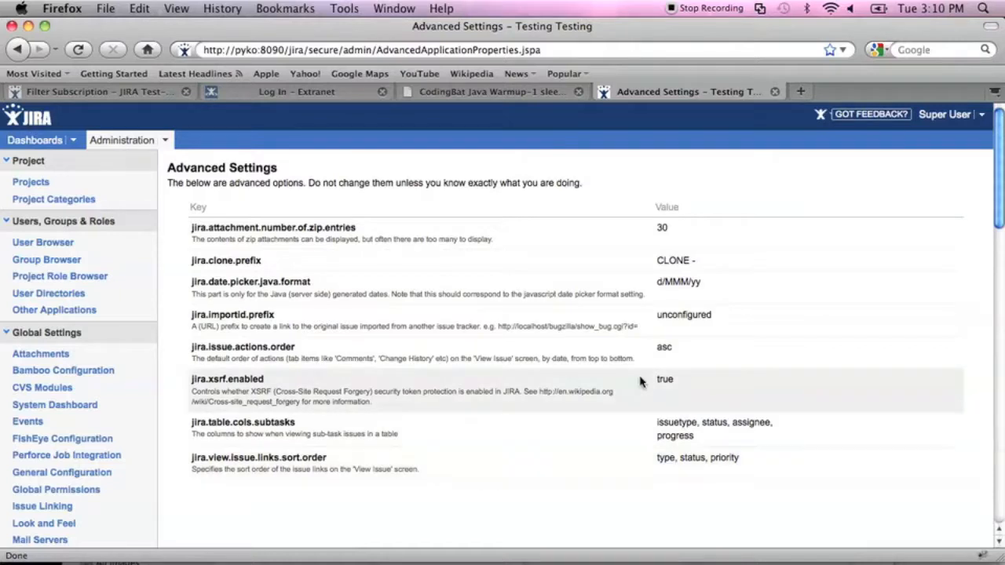
left_click(692, 235)
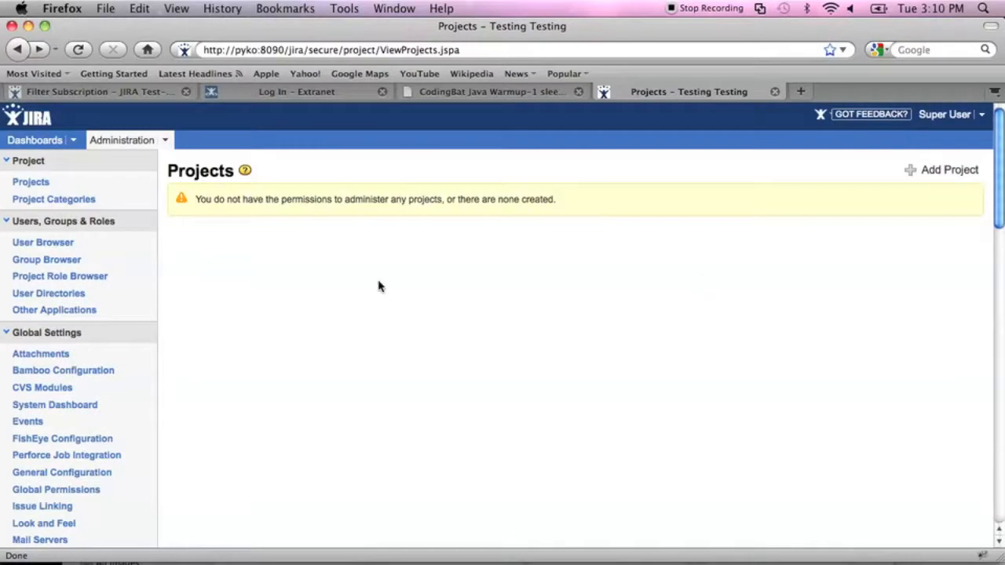
Return to General Configuration and reopen the Advanced Settings page.
left_click(45, 473)
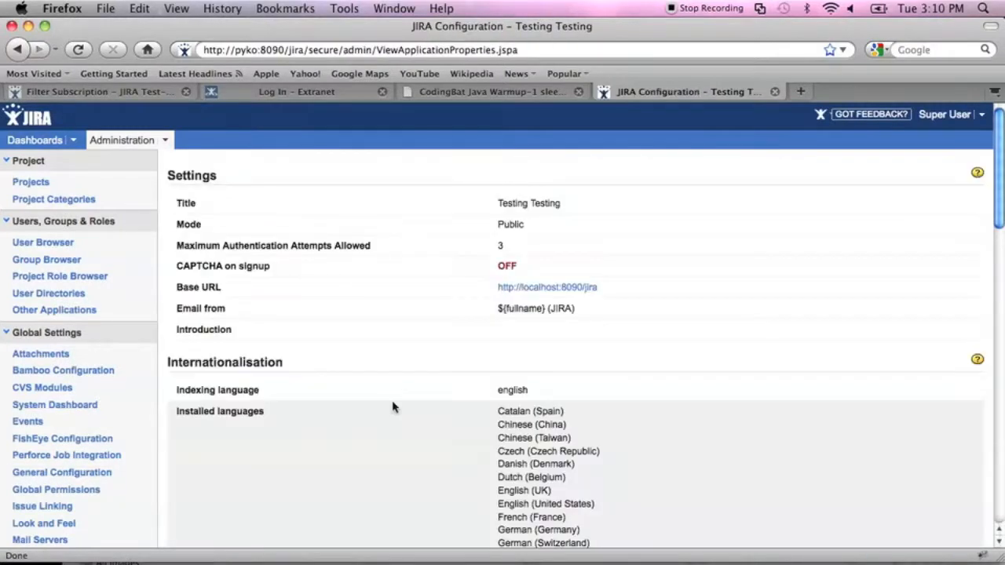
scroll(393, 407, "down", 15)
scroll(884, 390, "up", 5)
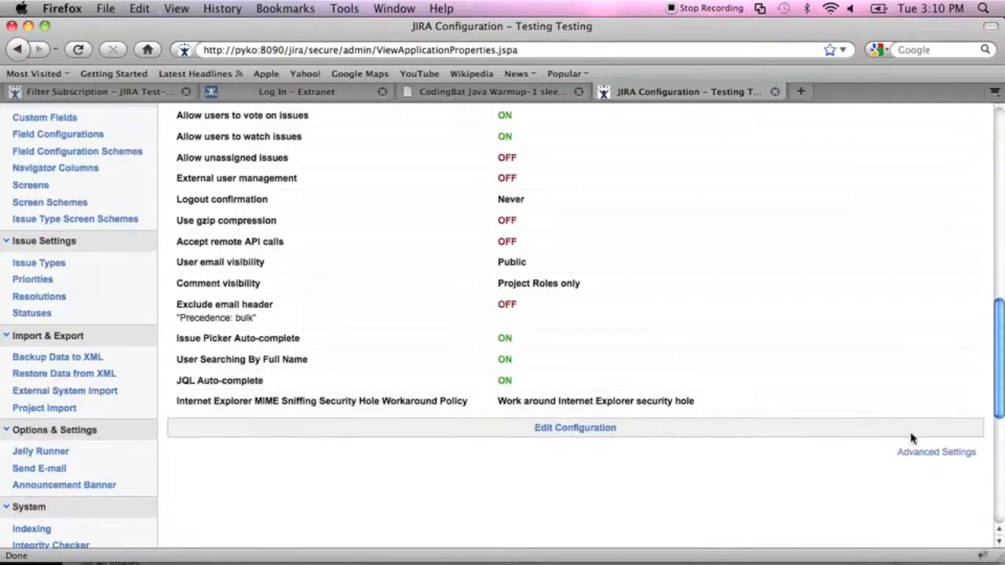
left_click(913, 453)
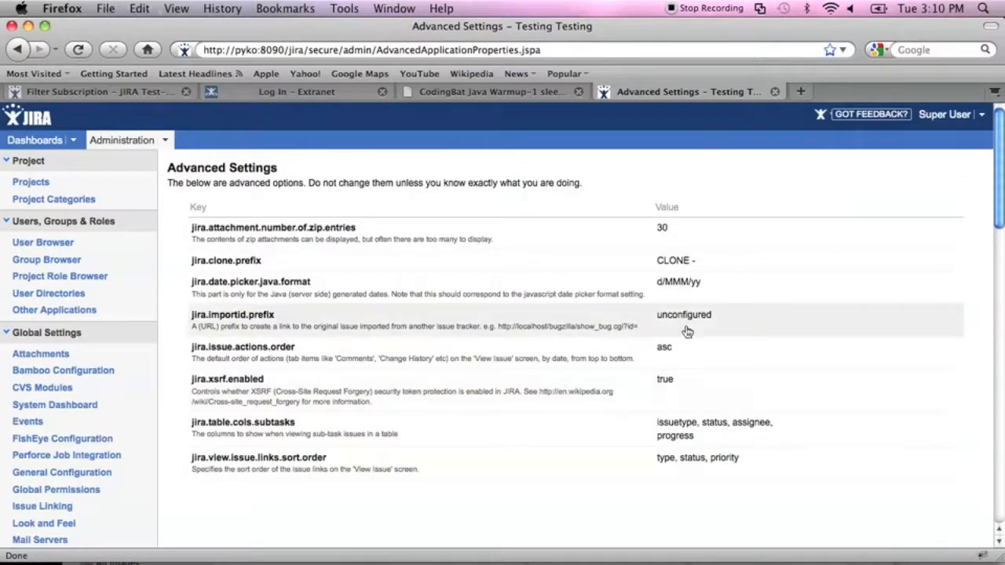
Change jira.attachment.number.of.zip.entries from 30 to 40, then restore it to 30.
left_click(672, 228)
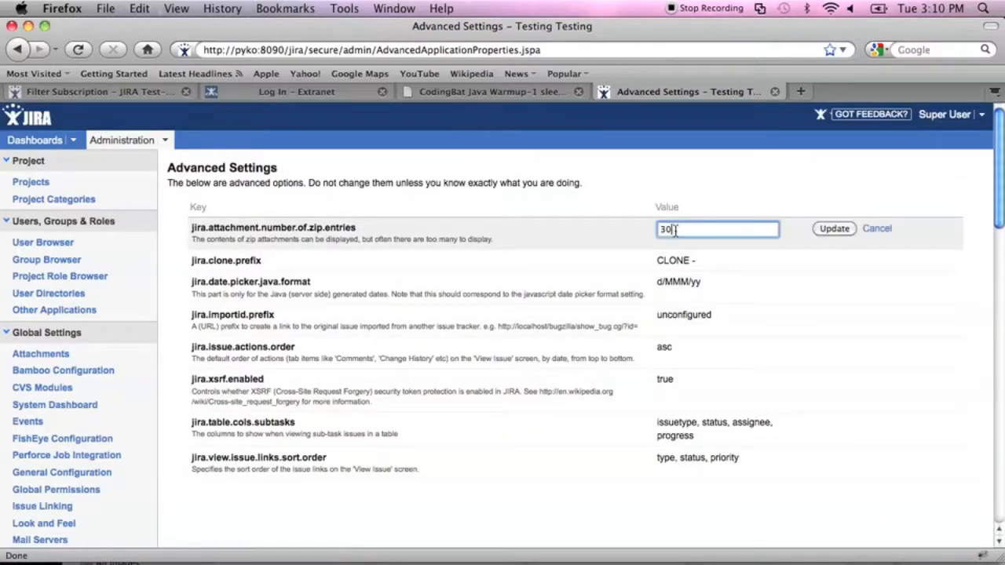
key("BackSpace")
key("BackSpace")
type("40")
left_click(835, 228)
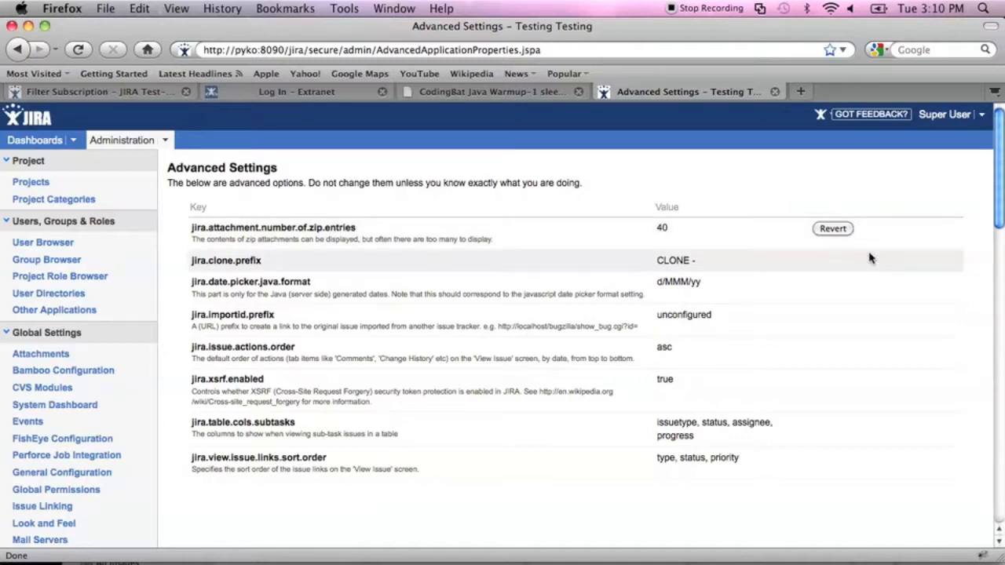
left_click(830, 228)
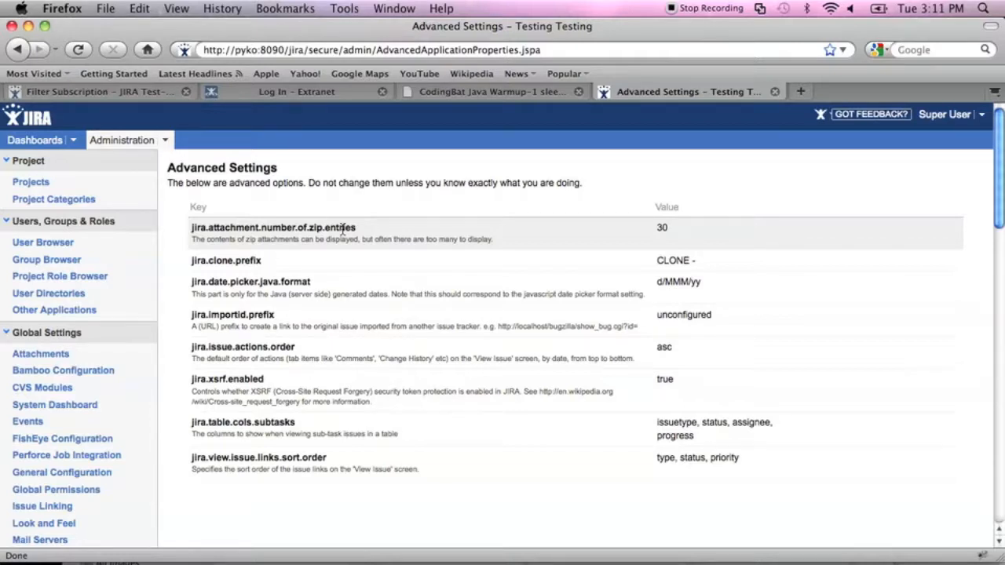
scroll(343, 229, "down", 1)
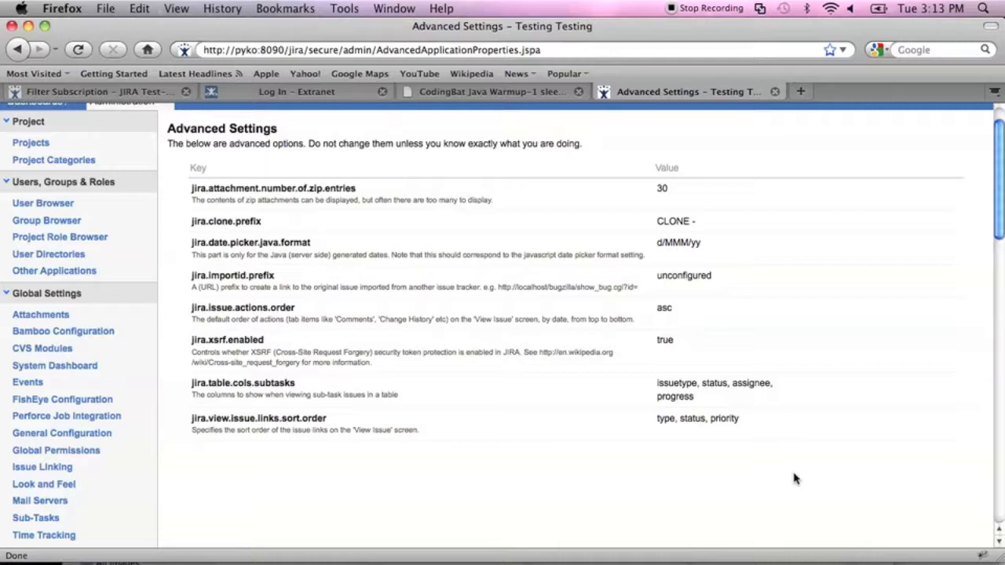
Load the cappuccino JIRA server and log in with the user's credentials.
key("super+l")
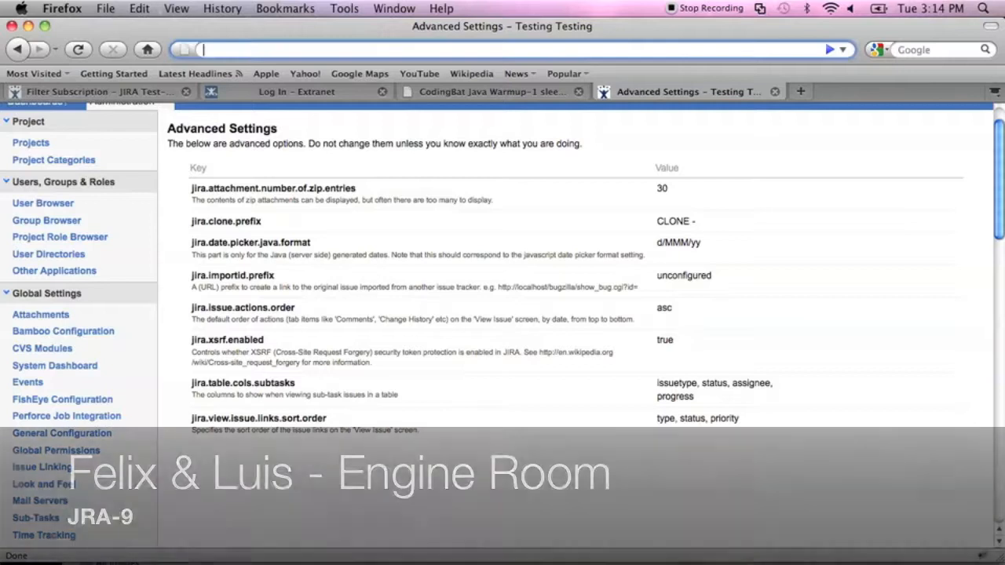
type("cappu")
key("Down")
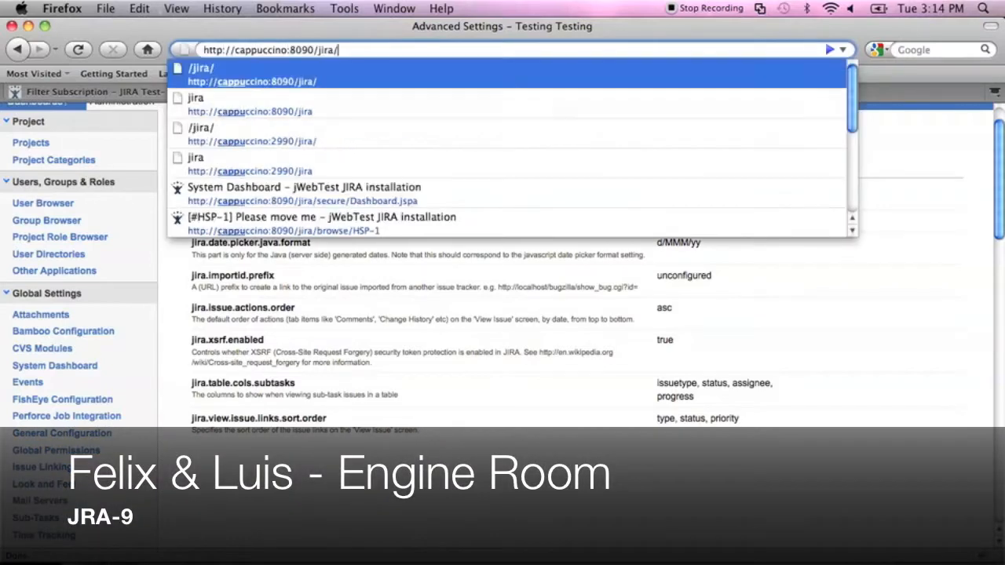
key("Return")
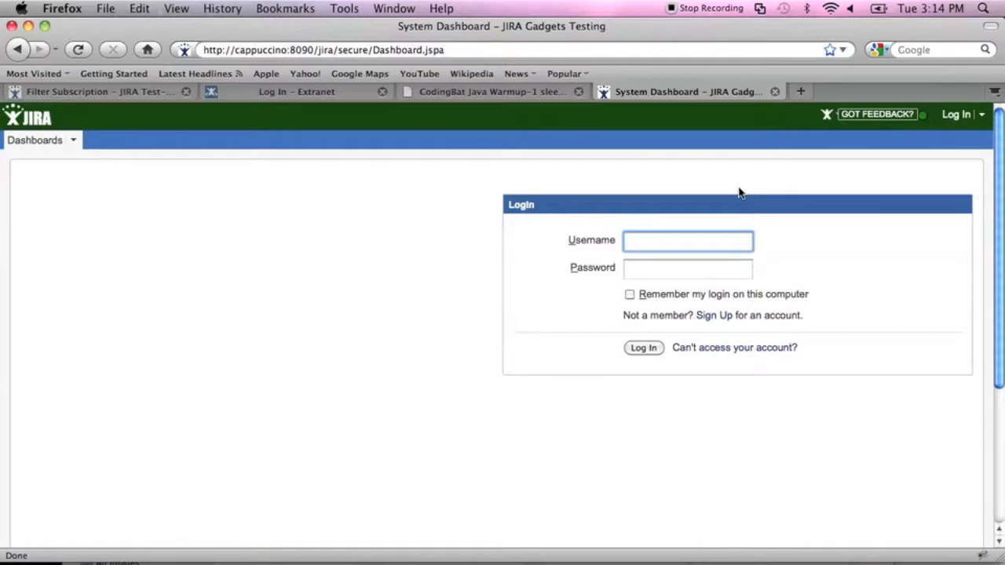
type("sydney")
key("Tab")
type("s")
key("Return")
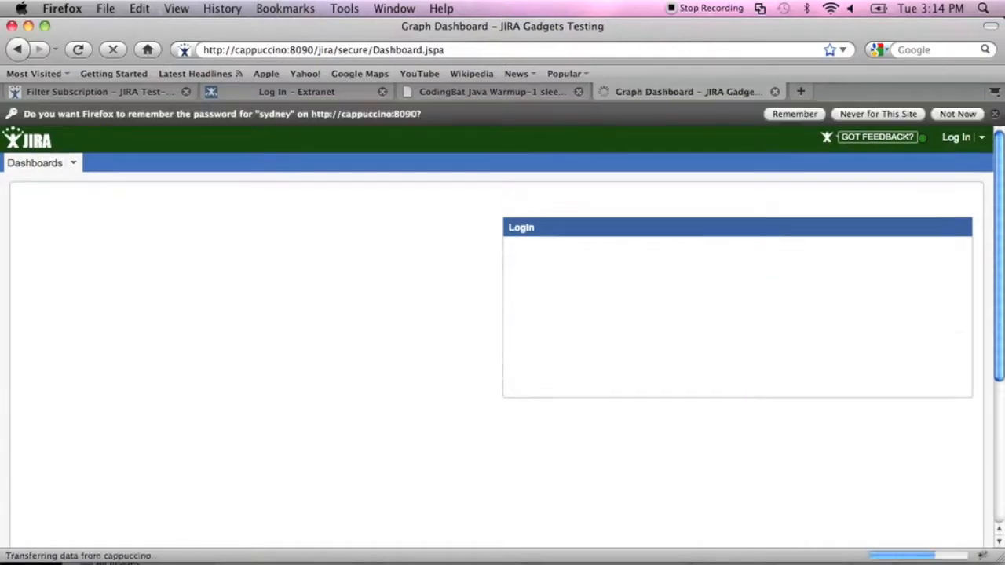
Close the CodingBat and Log In – Extranet tabs and open the Issue Navigator.
left_click(579, 92)
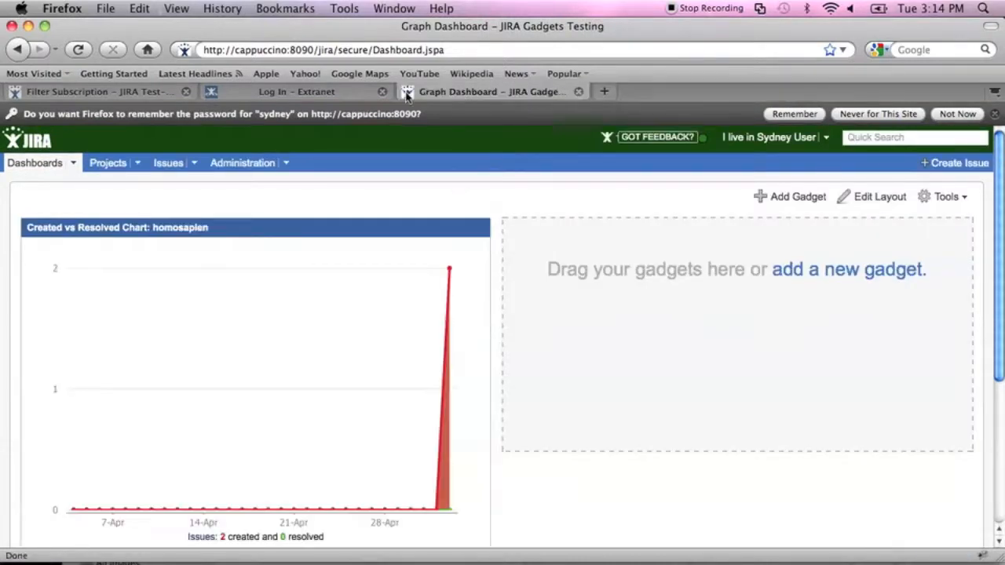
right_click(381, 93)
left_click(372, 95)
left_click(382, 92)
left_click(170, 171)
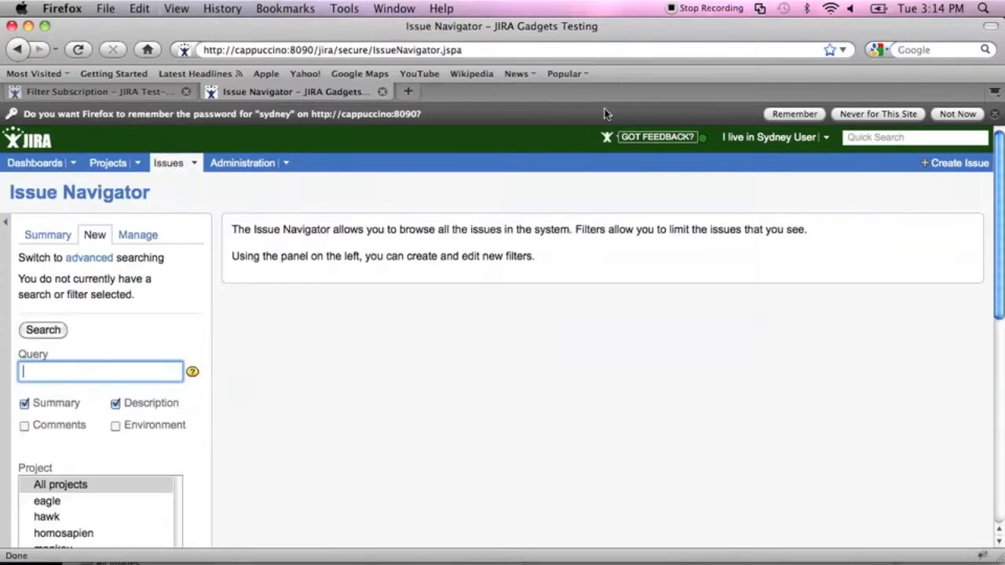
Create a Bug titled 'Example Bug' in the homosapien project, producing HSP-3.
left_click(960, 165)
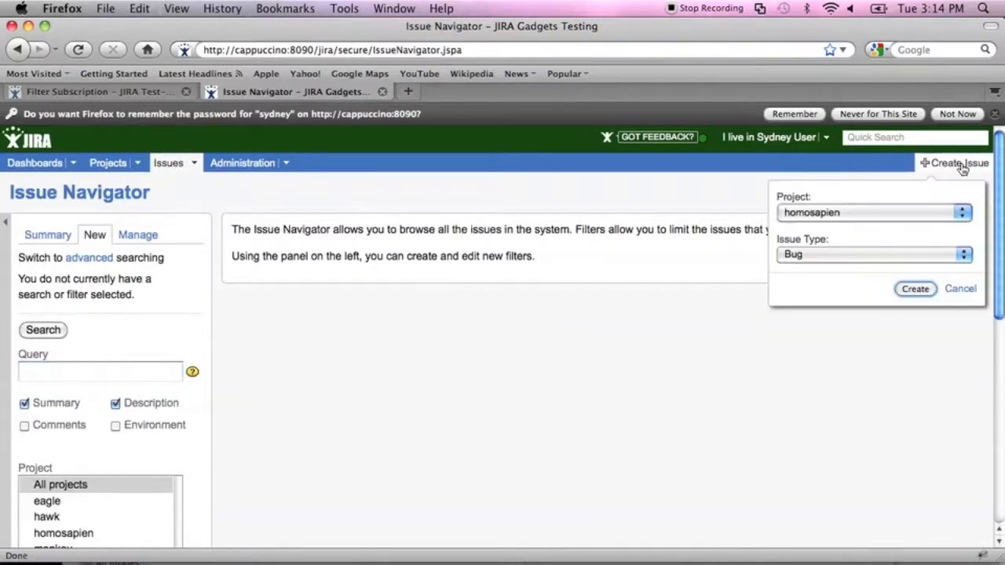
left_click(911, 288)
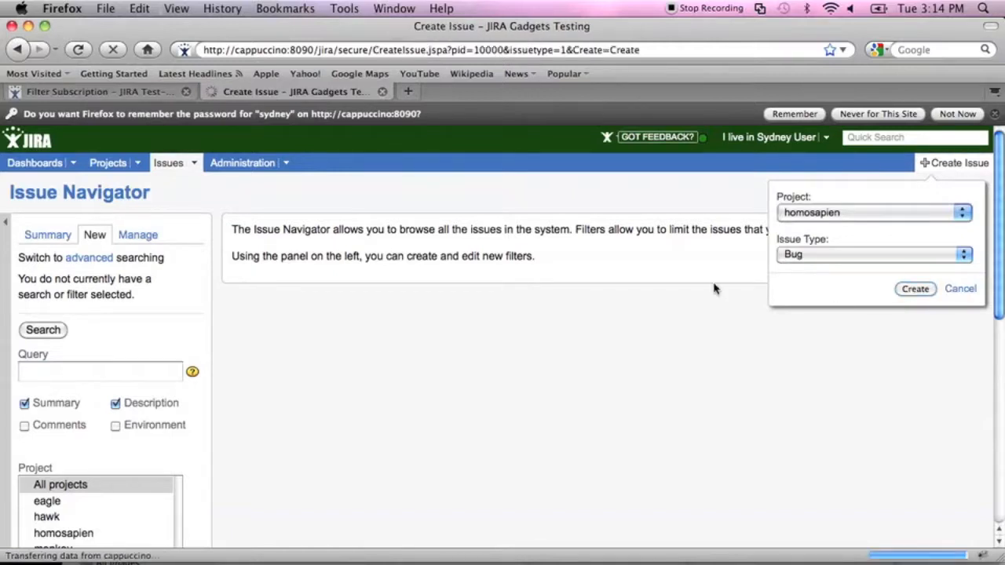
type("E")
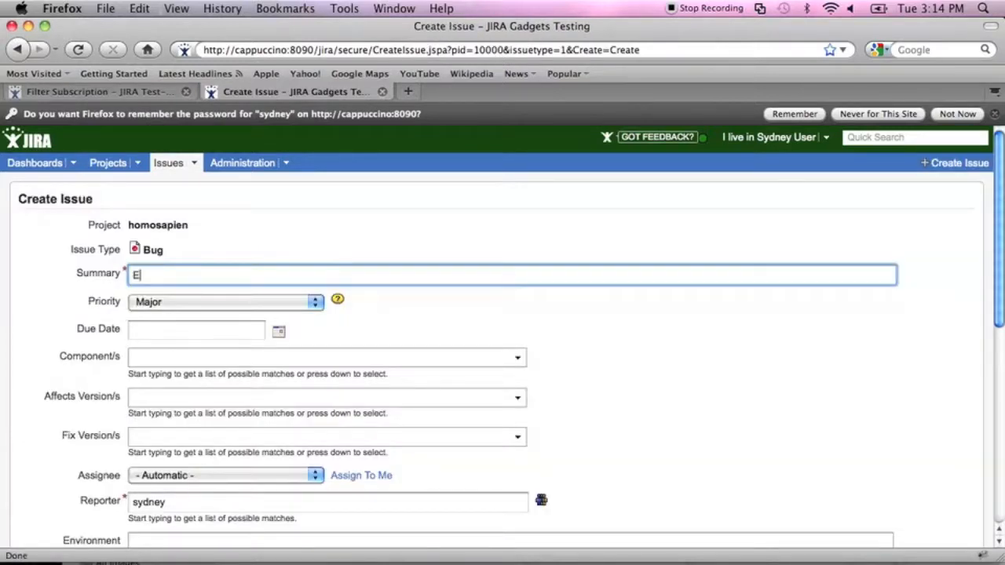
type("xample Bug")
scroll(586, 430, "down", 10)
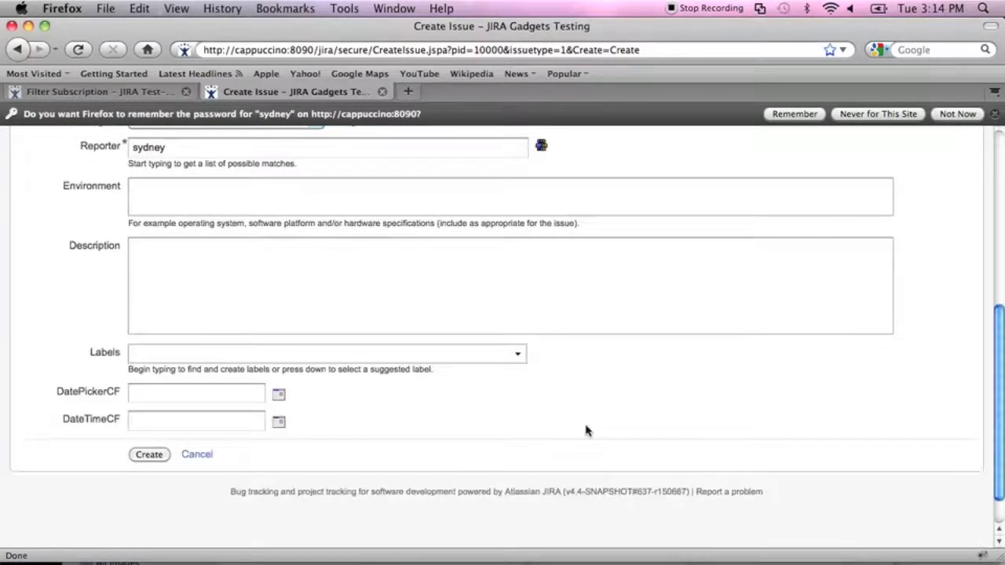
left_click(157, 455)
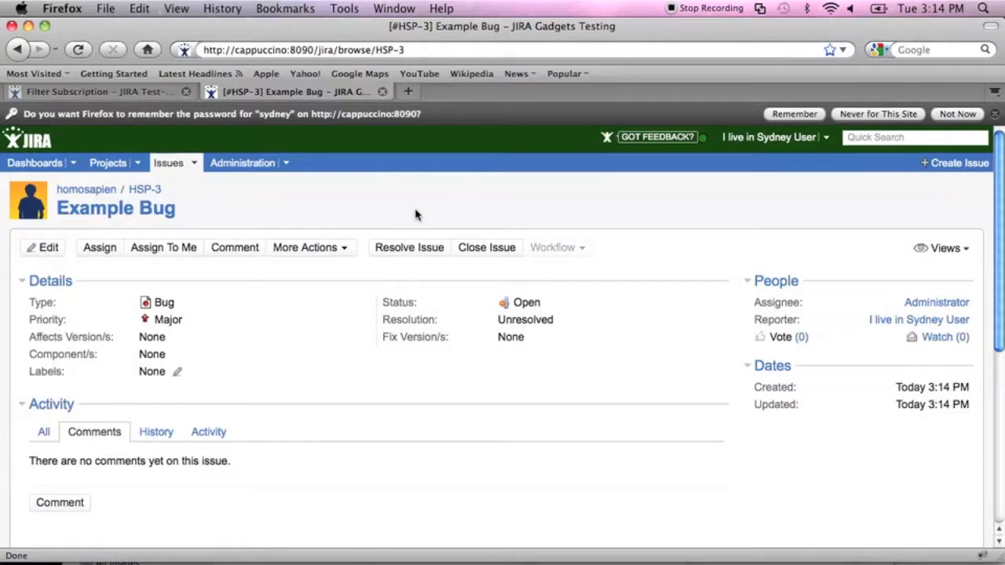
Edit HSP-3, enter 11/May/11 as its Due Date and save the update.
left_click(50, 250)
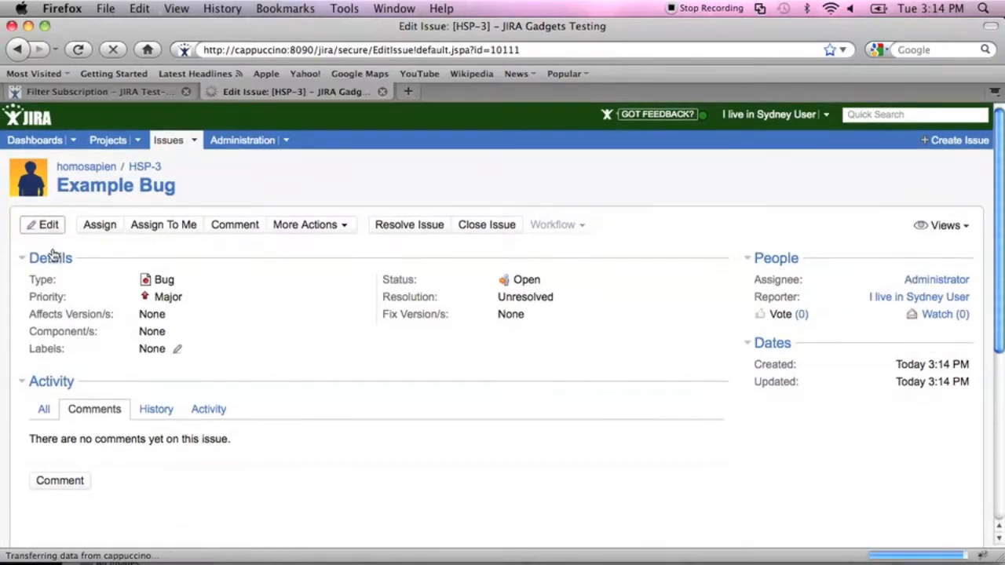
left_click(147, 329)
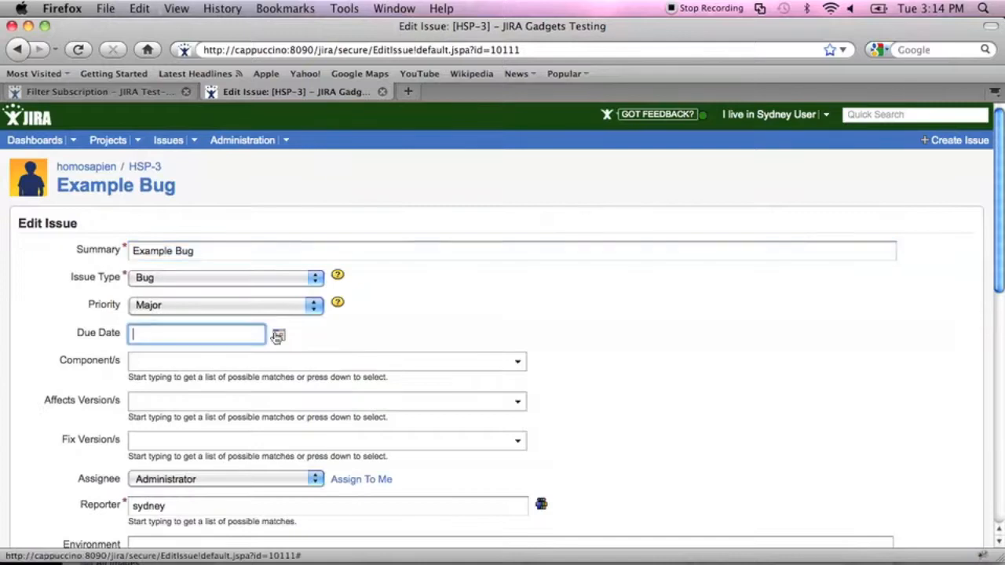
left_click(284, 335)
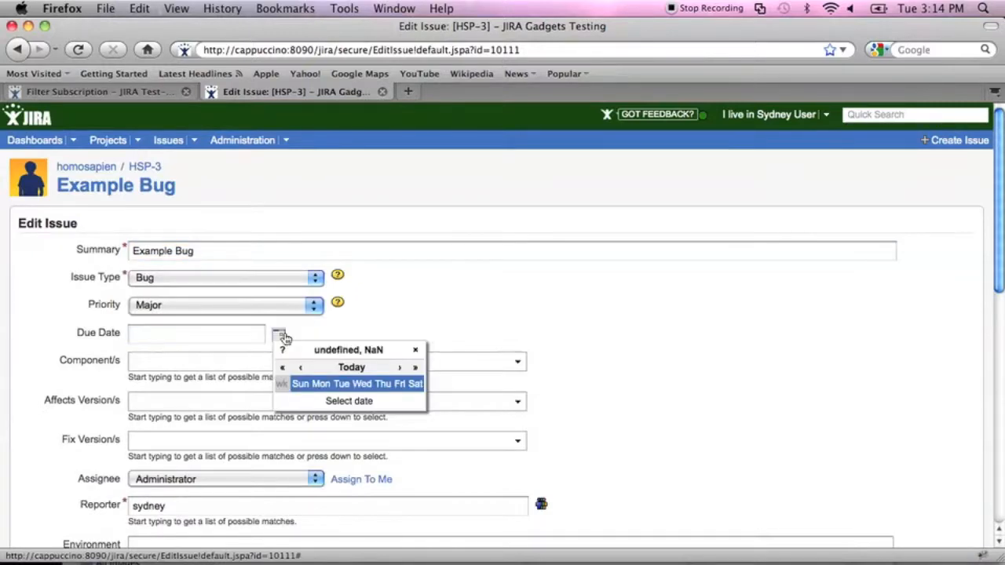
left_click(245, 338)
left_click(416, 248)
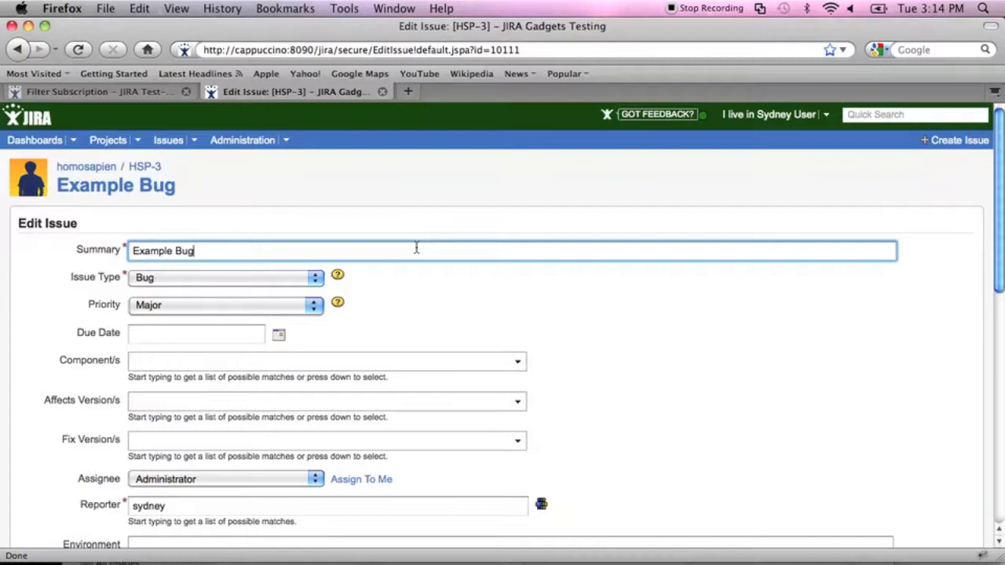
key("super+Tab")
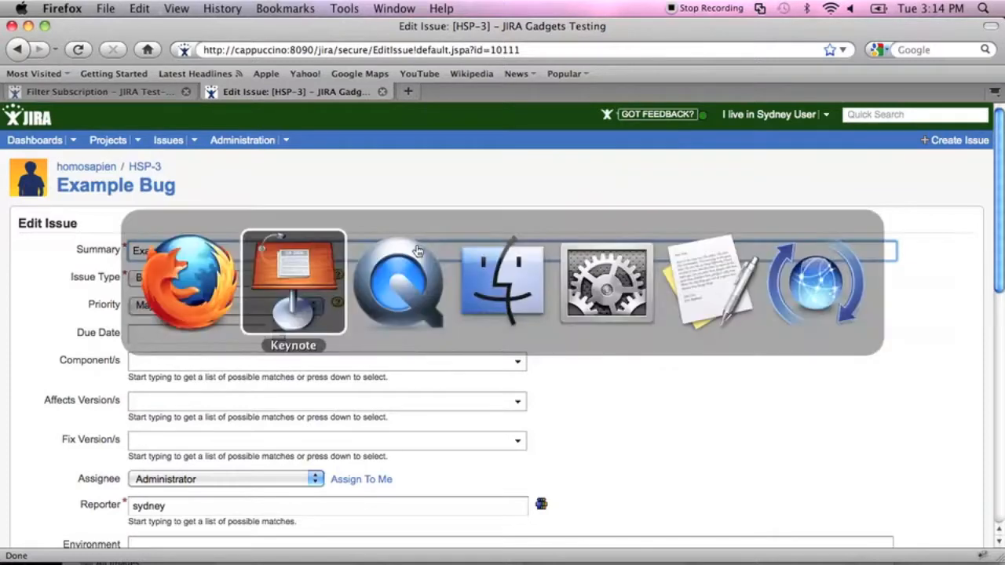
key("super+Tab")
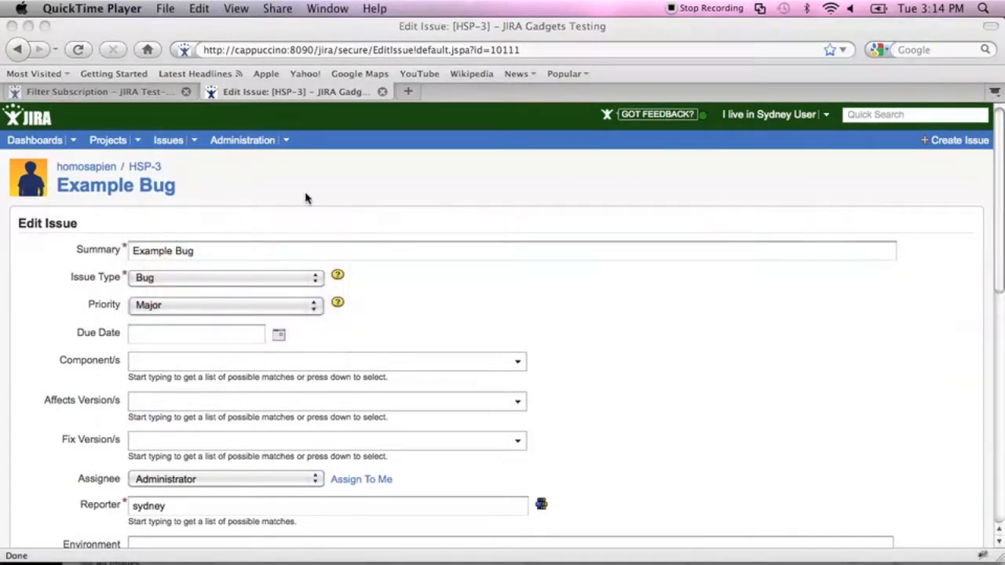
left_click(197, 333)
type("1")
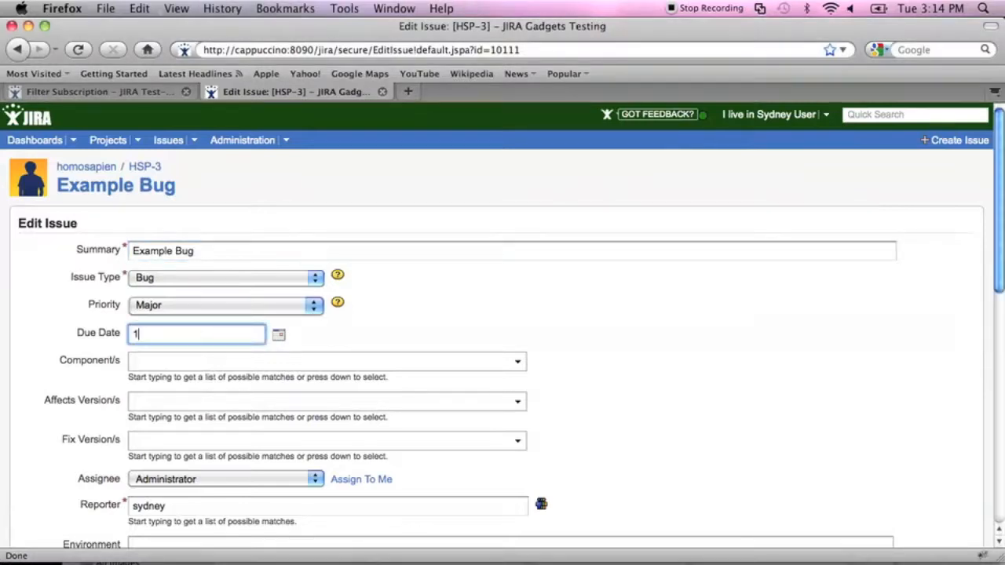
type("1/May")
type("/20")
left_click_drag(1001, 237, 998, 466)
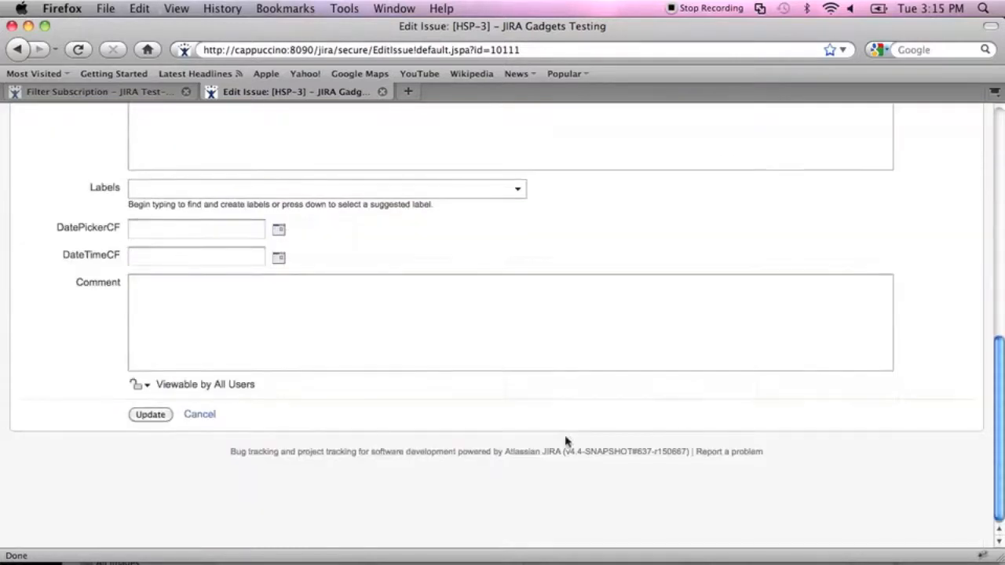
left_click(150, 412)
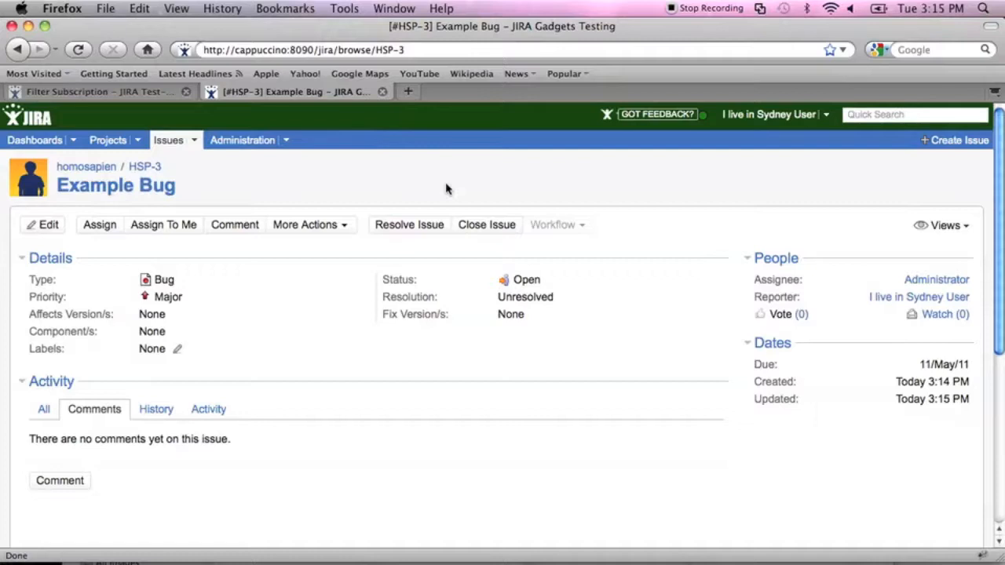
Check Firefox's File menu, then switch to Finder and move the Public window up.
left_click(113, 7)
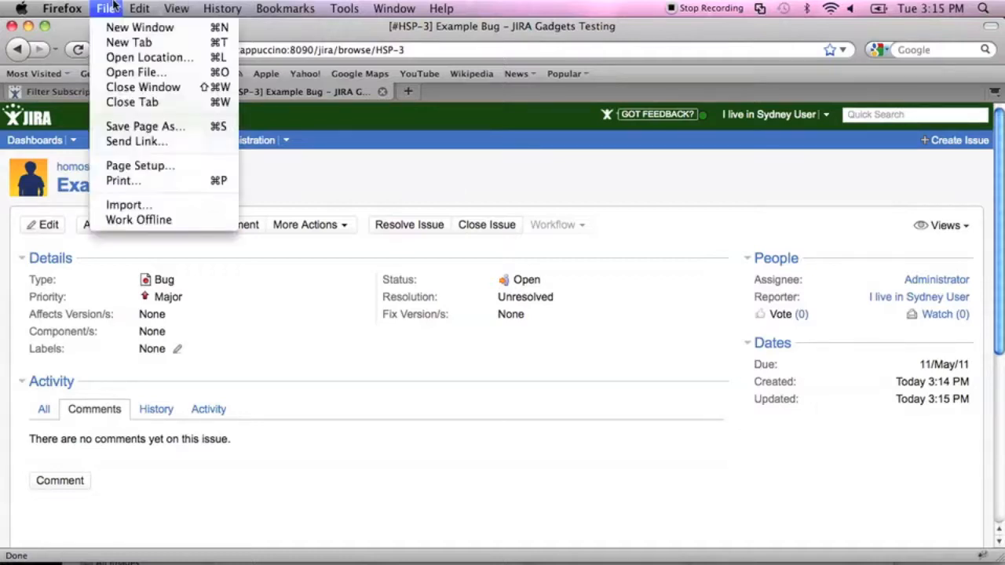
left_click(114, 6)
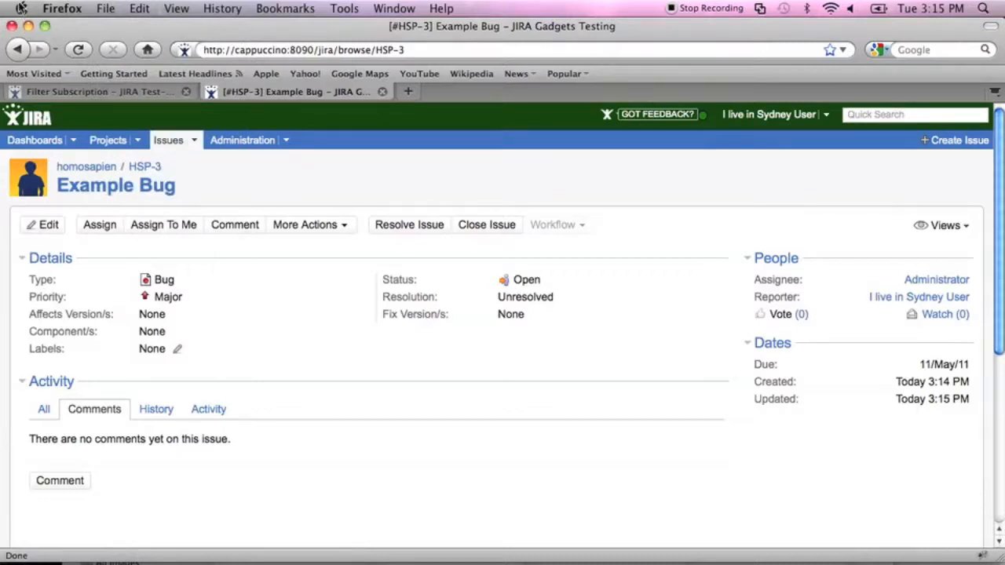
key("super+Tab")
key("super+Tab")
key("super+Tab")
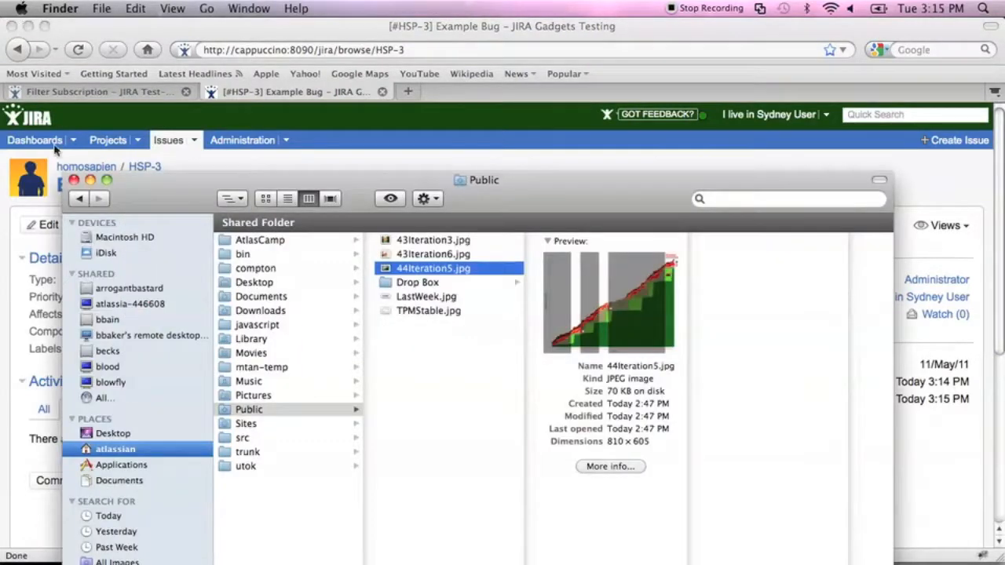
left_click_drag(215, 177, 204, 86)
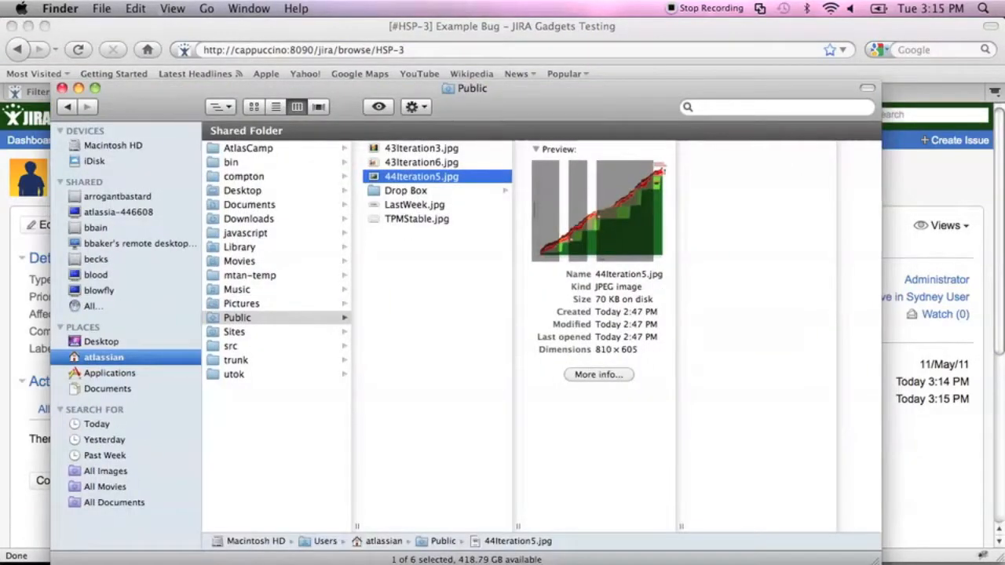
Launch Safari from the Dock and enter cappuccino:8090/jira as the address.
mouse_move(386, 562)
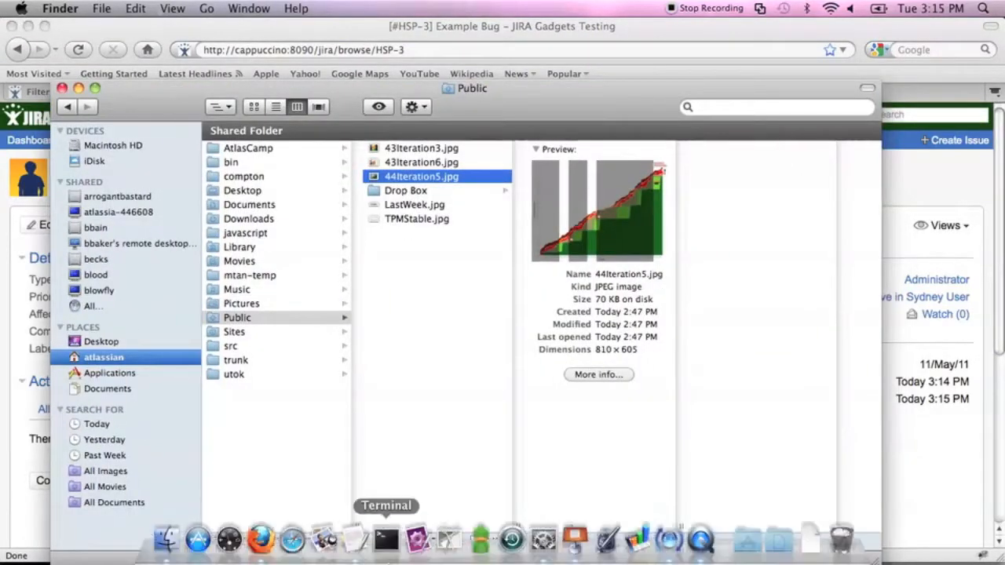
left_click(290, 539)
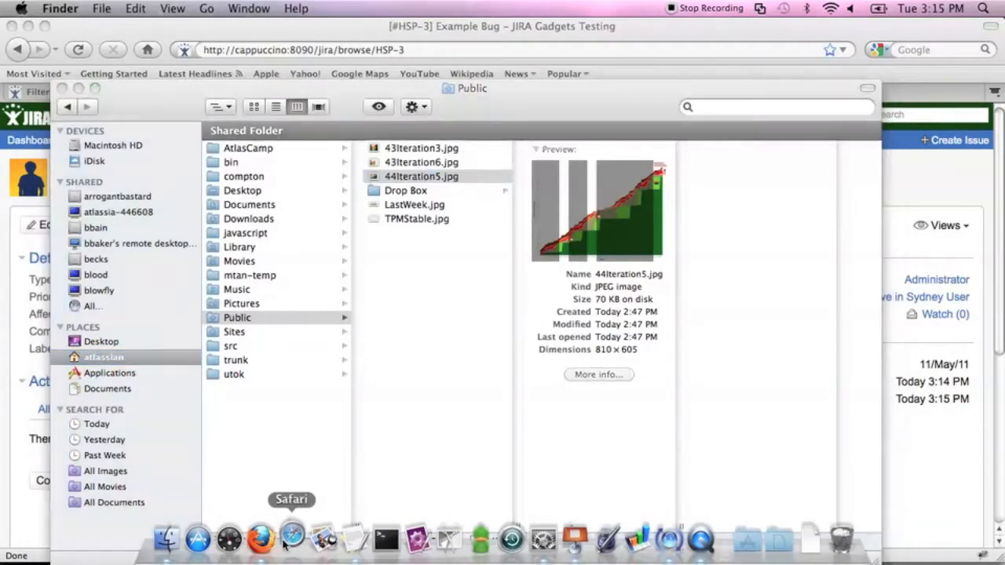
type("ca")
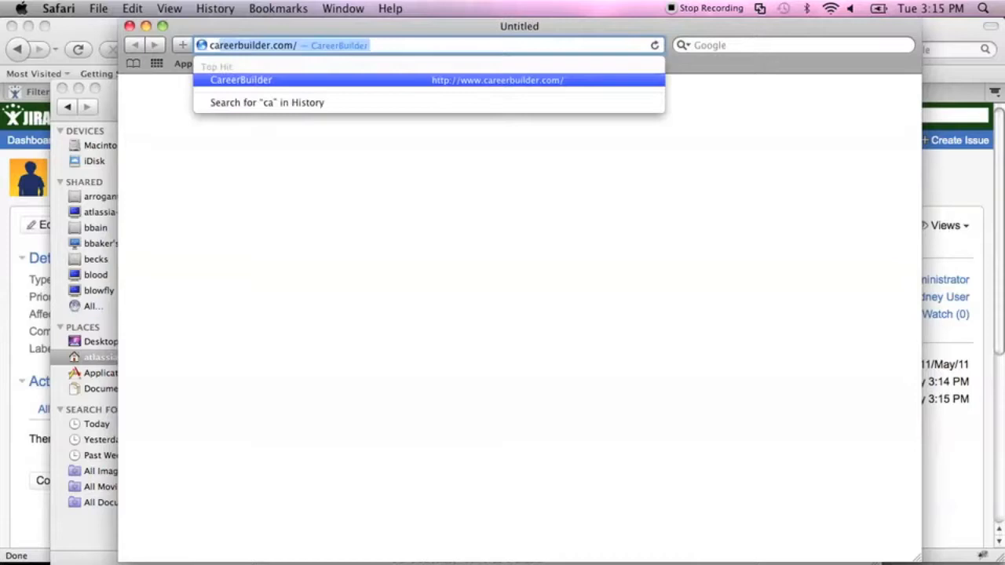
type("ppuccino:")
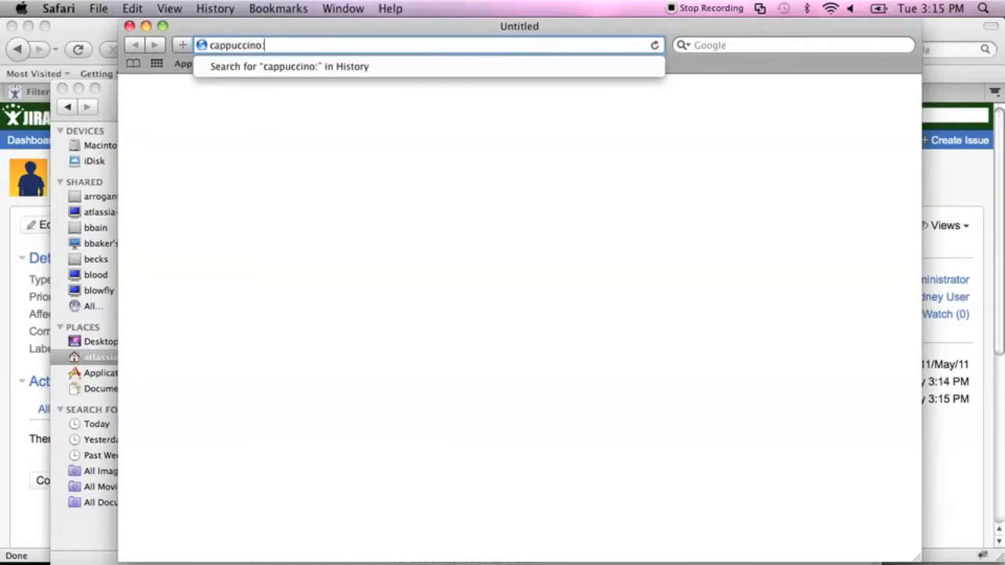
type("8090/jira")
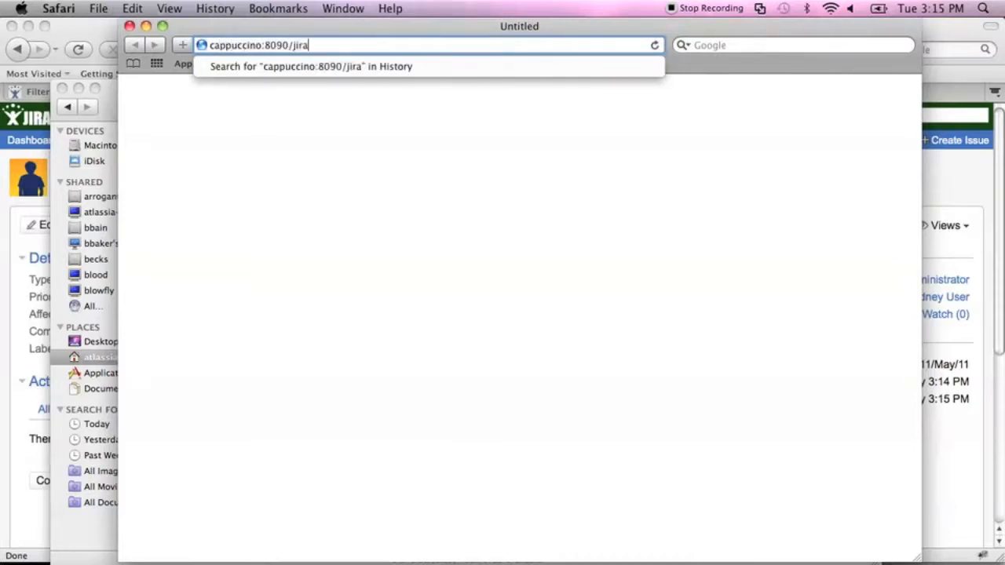
Load cappuccino:8090/jira in Safari and log in with the second user's credentials.
key("Return")
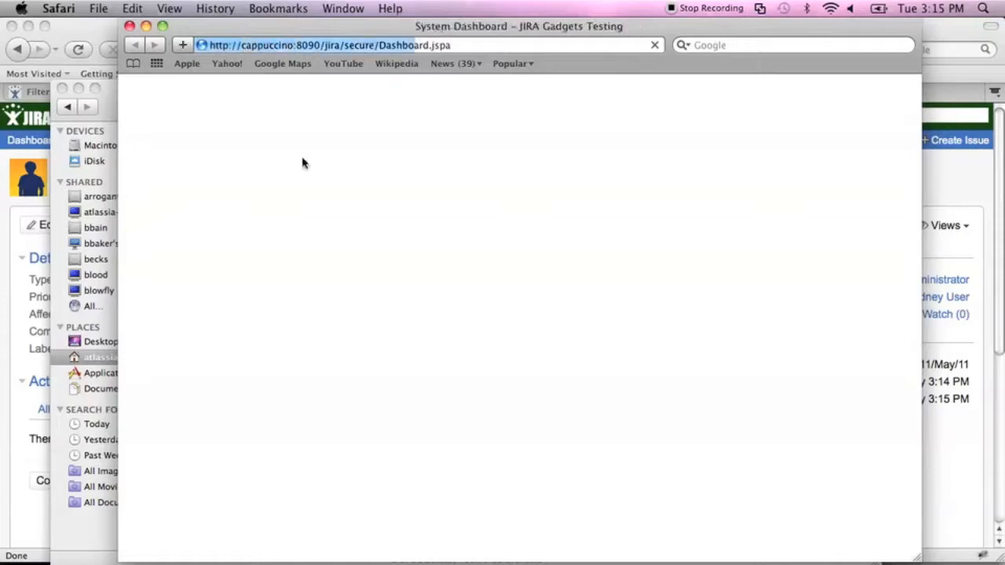
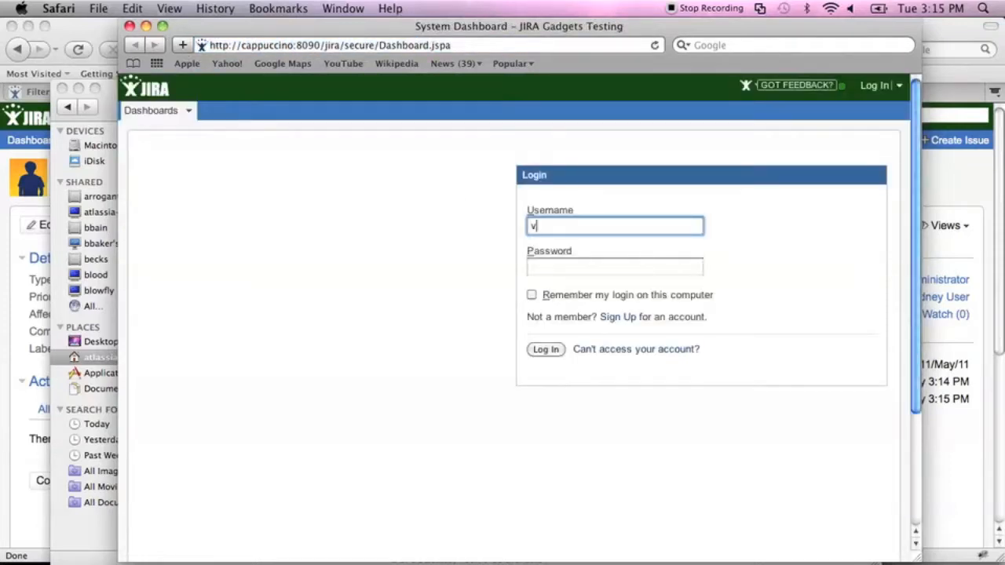
key("Tab")
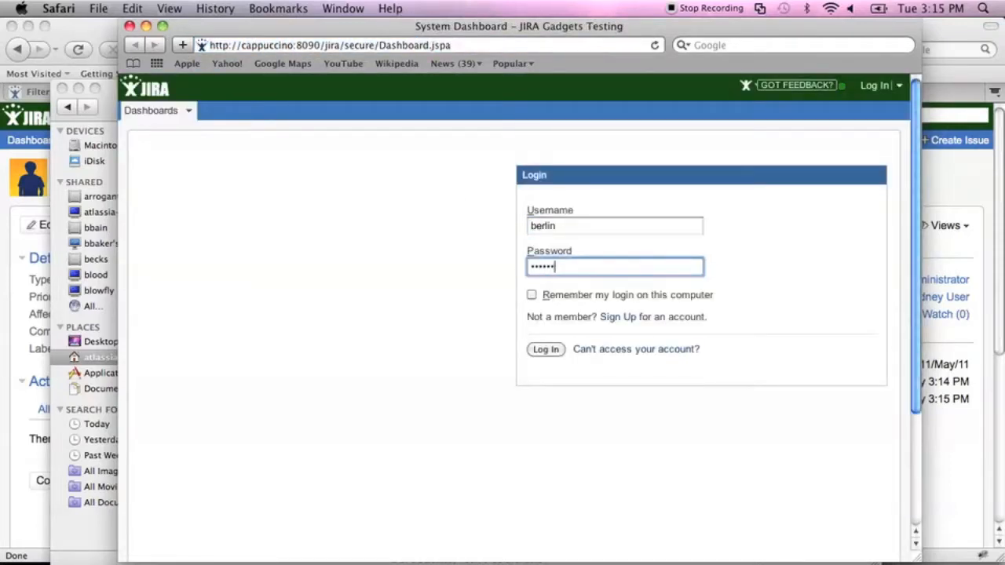
key("Return")
left_click_drag(188, 29, 151, 29)
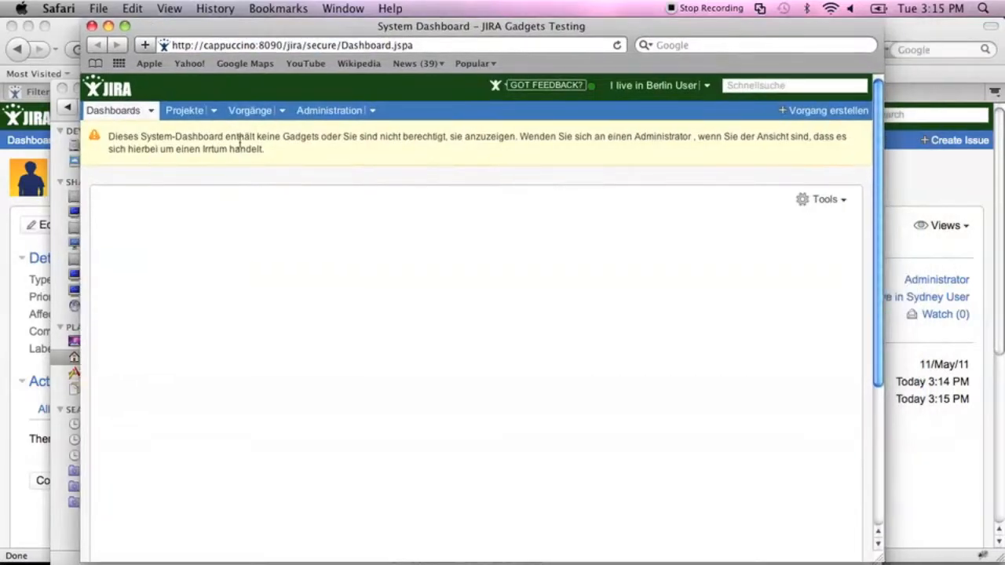
Search all issues in the Issue Navigator and open HSP-3 'Example Bug'.
left_click(244, 116)
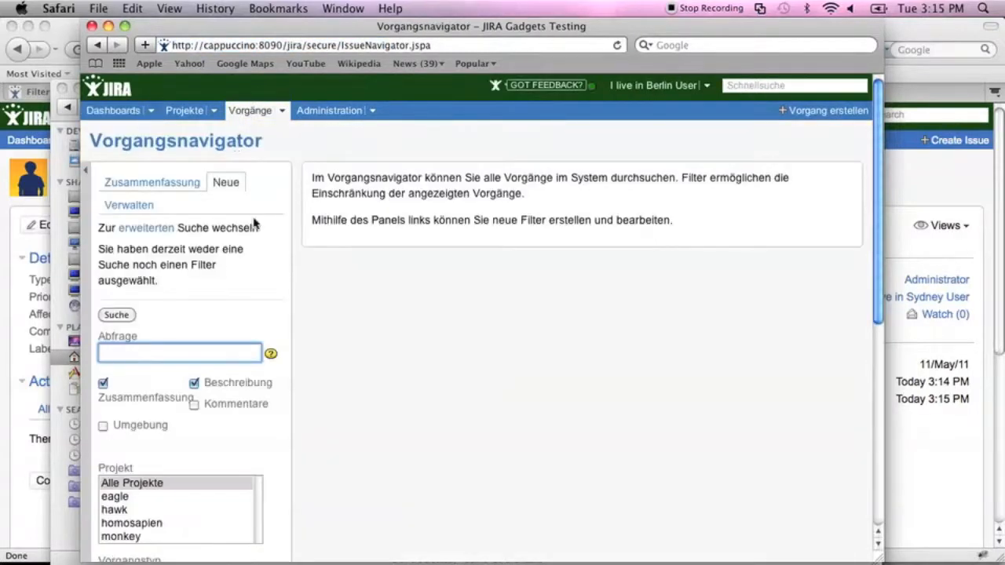
left_click(131, 321)
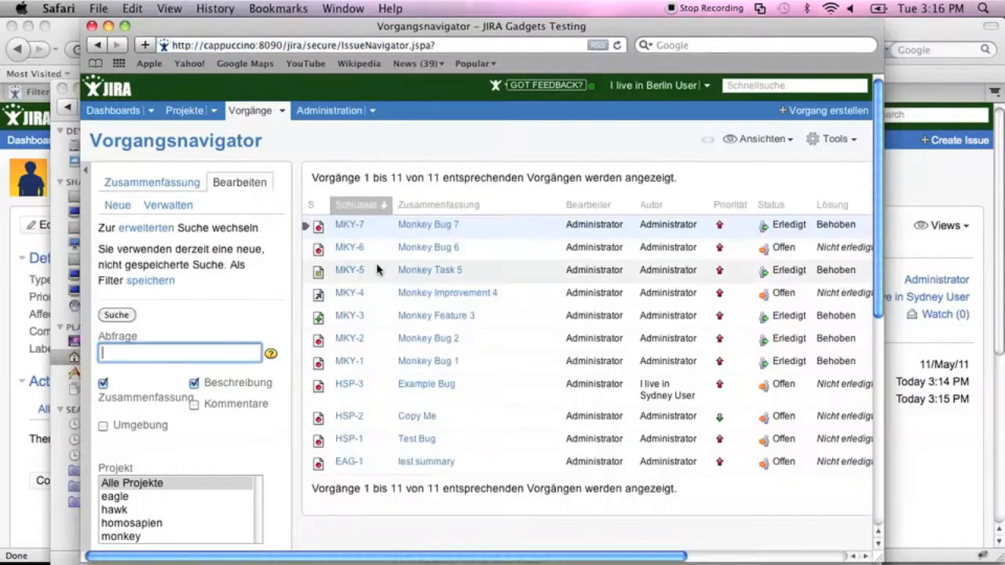
left_click(350, 385)
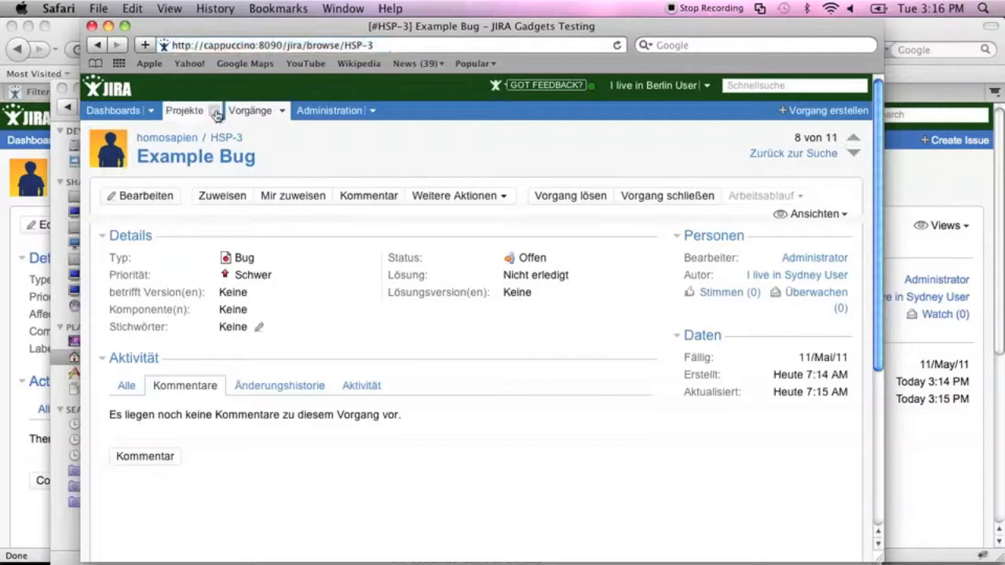
Close the Finder Public folder window and reposition the Safari window over Firefox.
left_click_drag(219, 36, 179, 59)
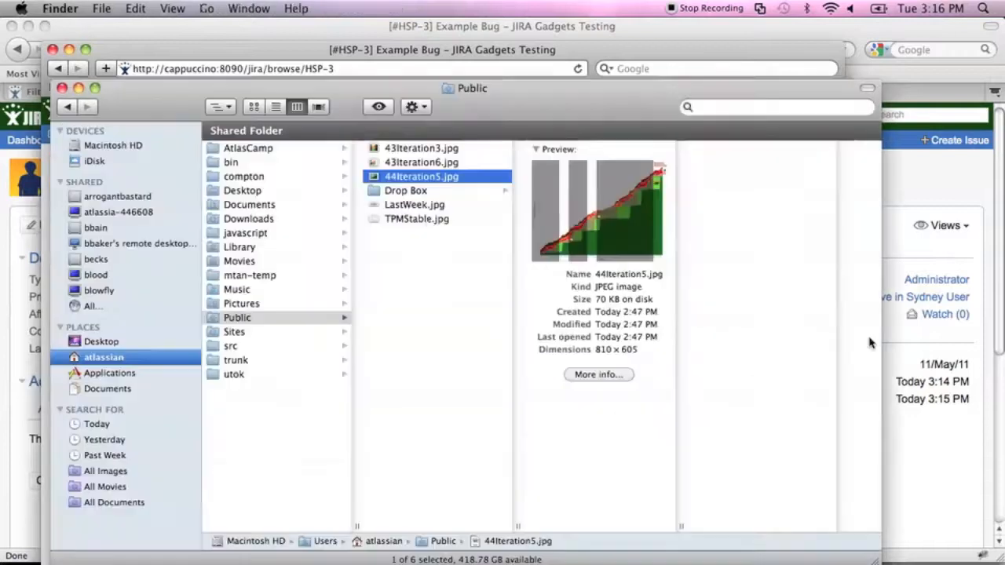
left_click(868, 344)
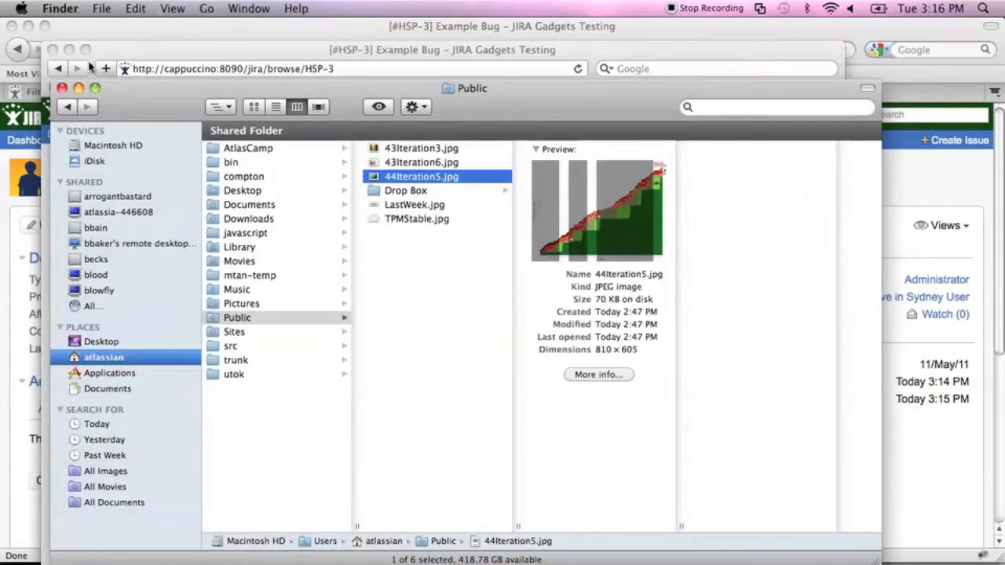
left_click(62, 88)
left_click_drag(120, 57, 98, 36)
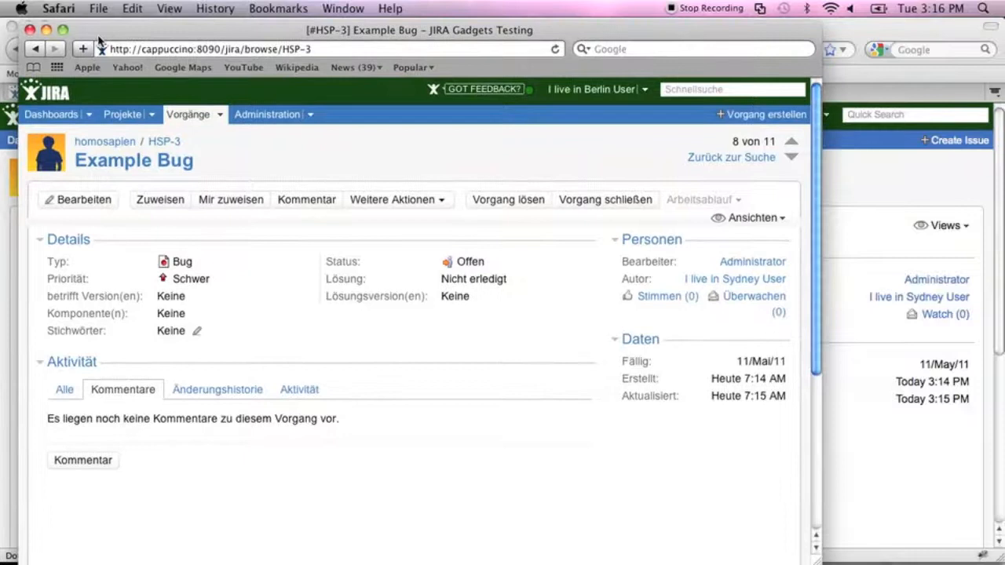
left_click_drag(98, 36, 151, 41)
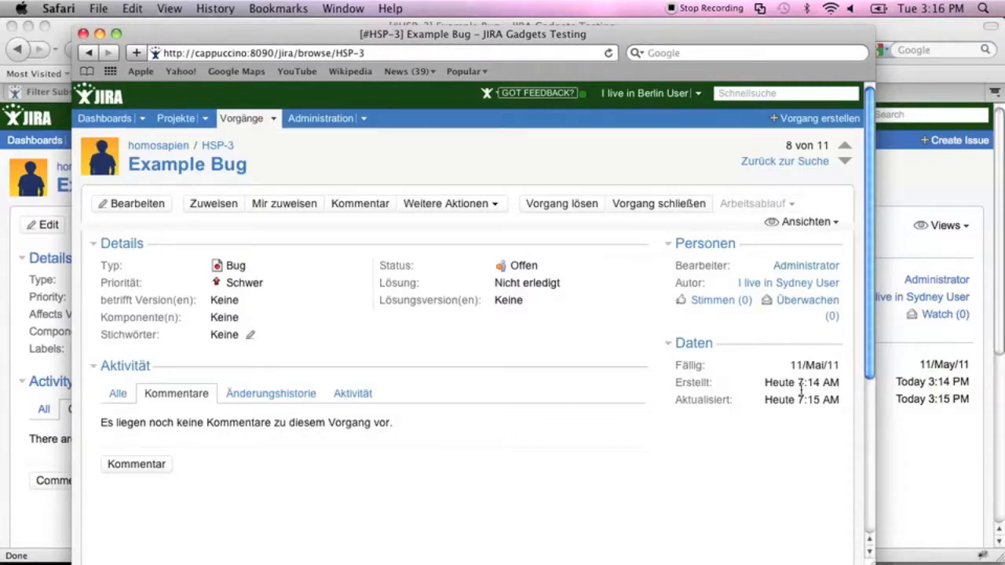
Change Example Bug's due date from 11/Mai/11 to 12/Mai/11, save it, and view the change history.
left_click(137, 205)
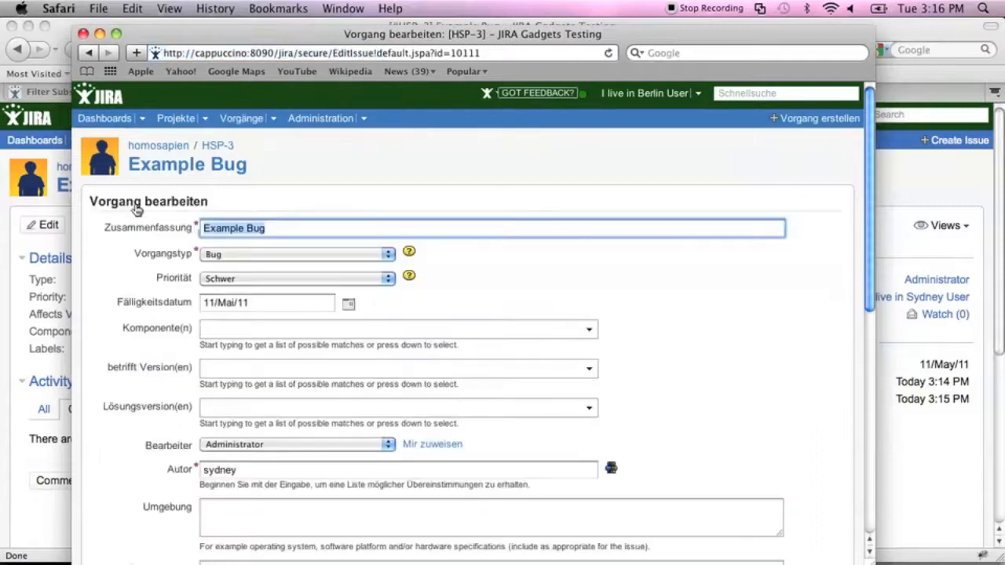
left_click(274, 296)
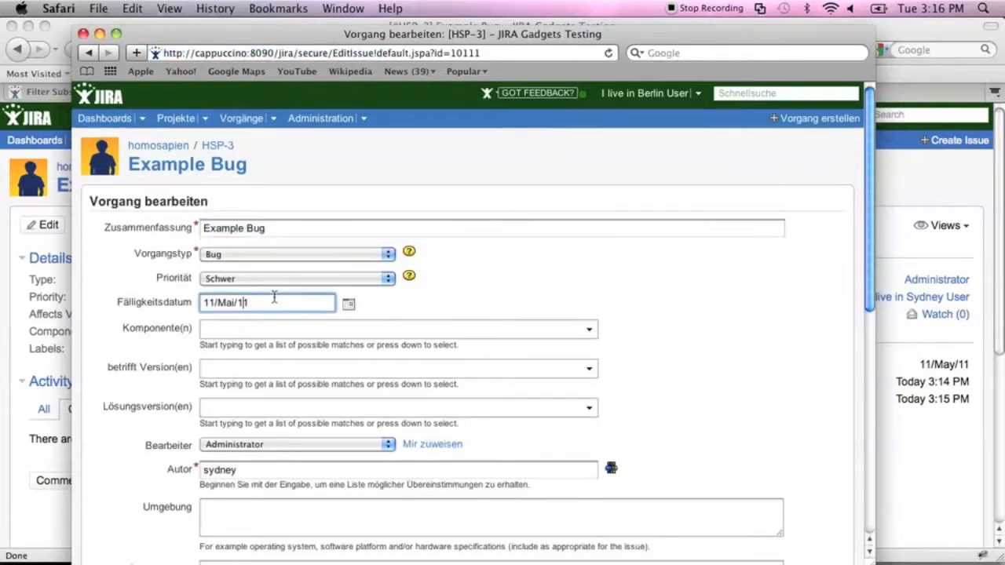
key("BackSpace")
key("BackSpace")
key("BackSpace")
type("12/")
scroll(714, 430, "down", 10)
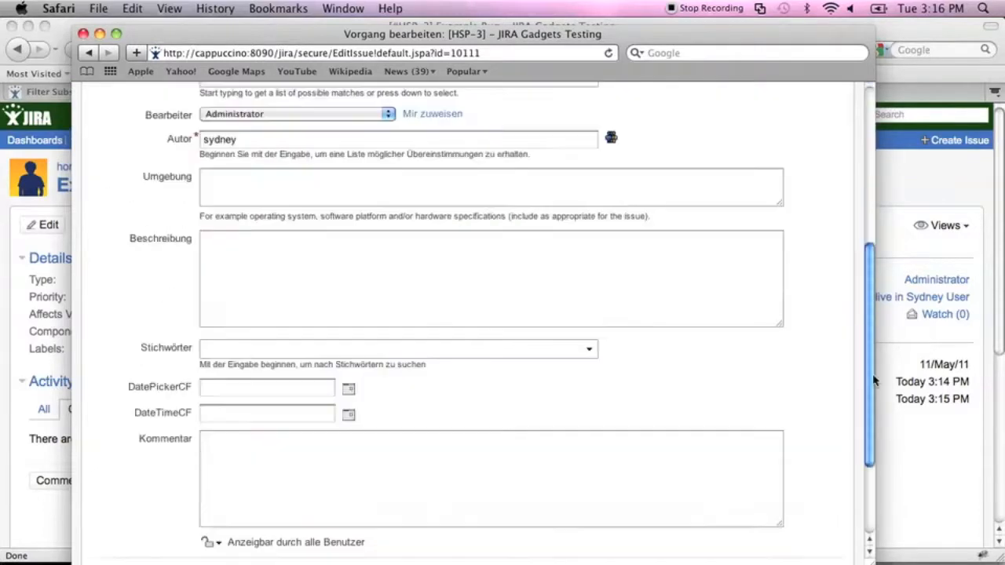
left_click(209, 443)
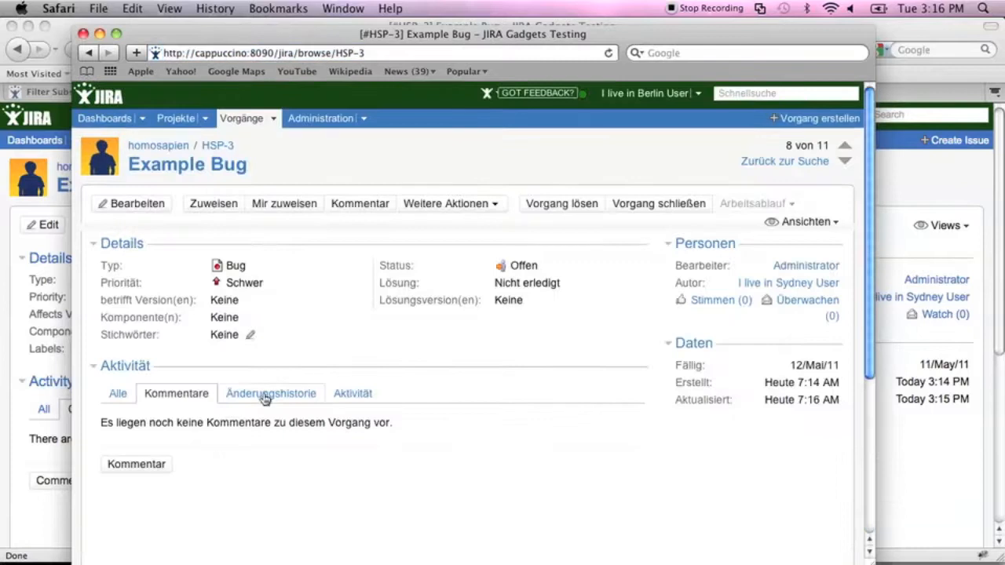
left_click(265, 396)
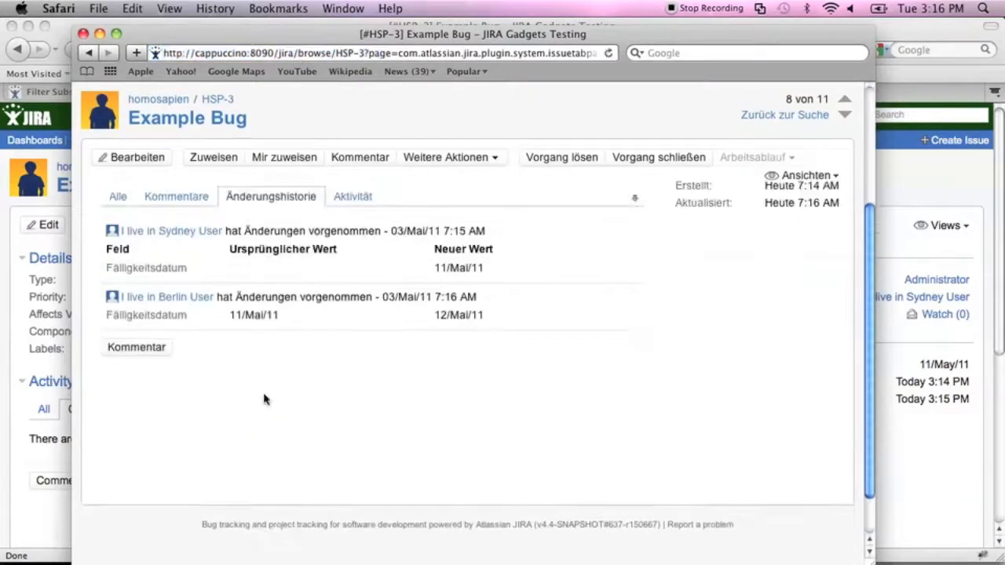
left_click(21, 341)
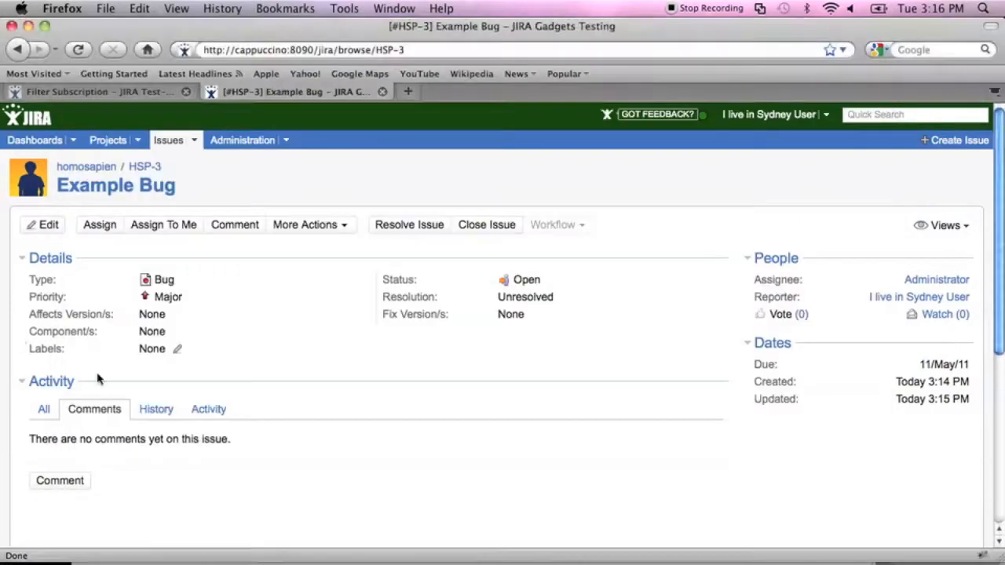
Compare the English and German change histories side by side, both now ending at 12/May/11.
left_click(151, 410)
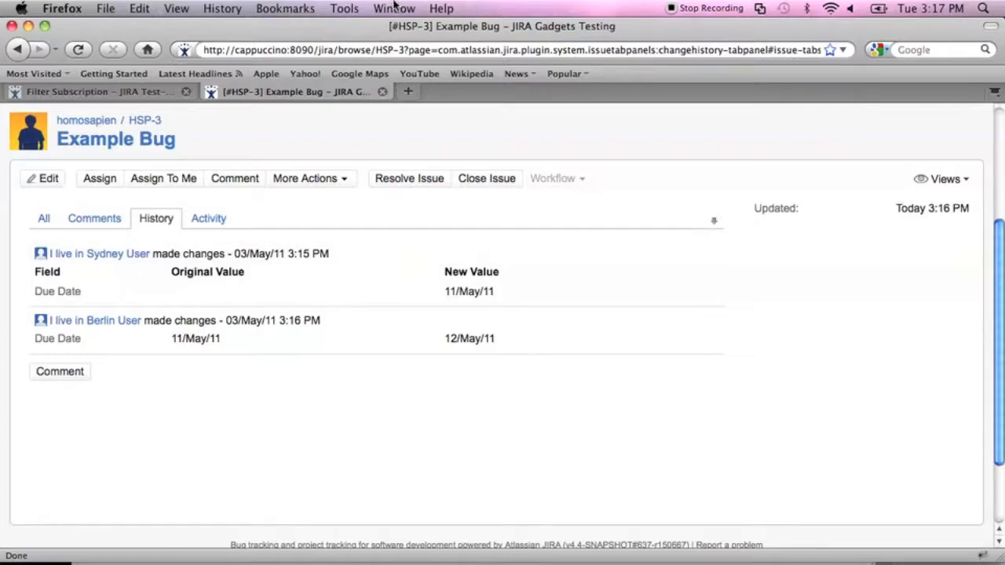
key("super+Tab")
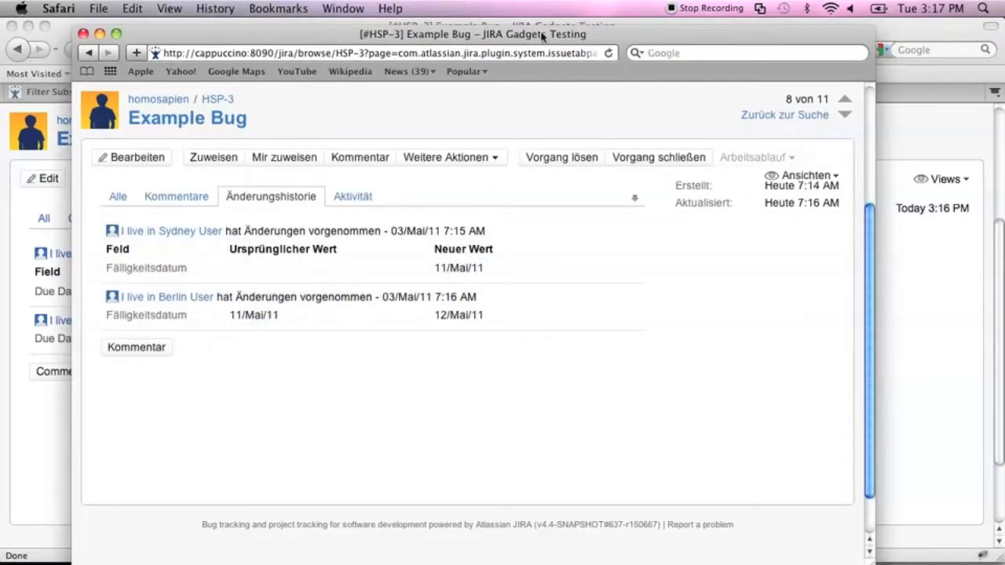
left_click_drag(336, 33, 766, 40)
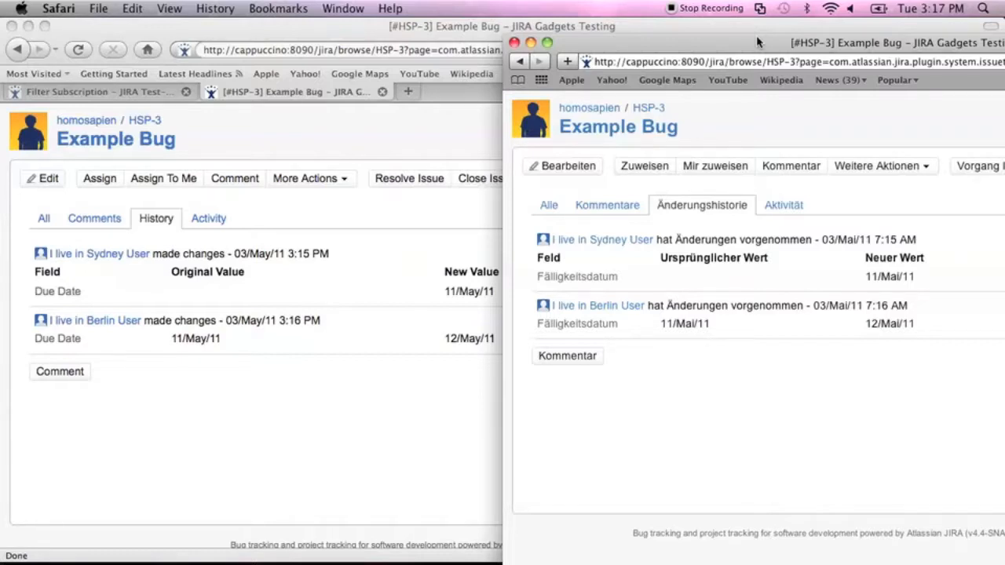
left_click(343, 112)
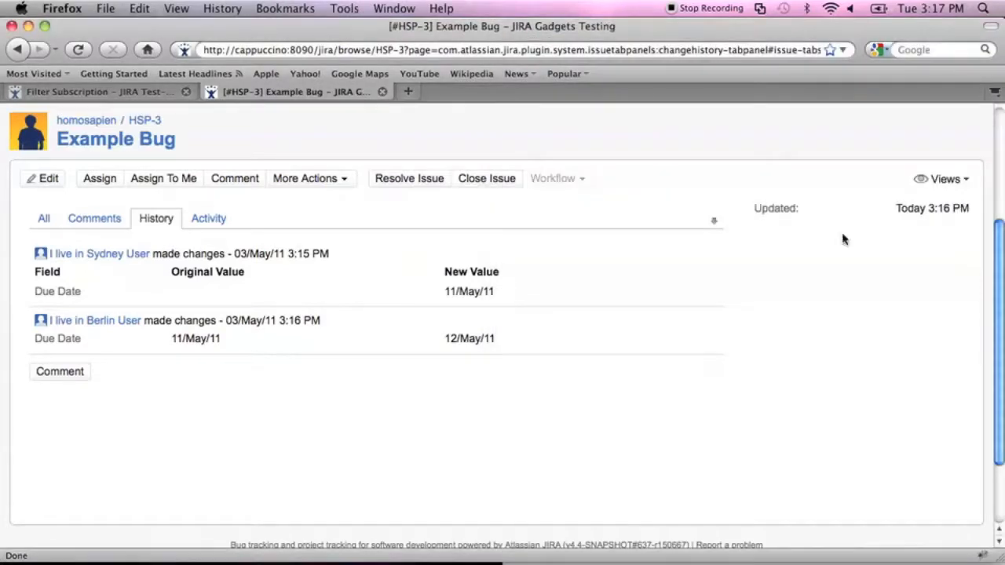
scroll(707, 247, "up", 3)
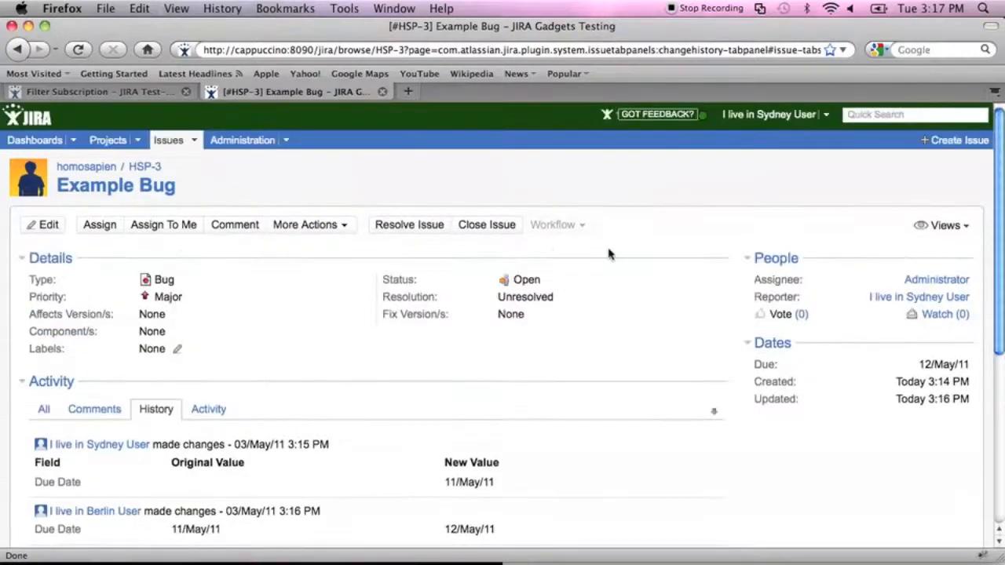
Open Example Bug's English edit form and select its DateTimeCF field.
left_click(48, 226)
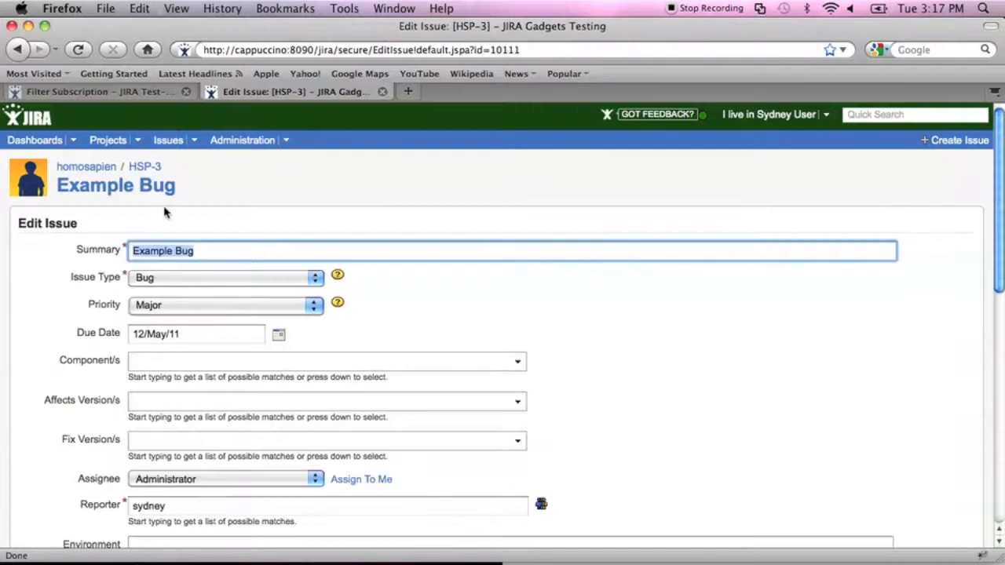
left_click(706, 328)
left_click_drag(993, 239, 1001, 379)
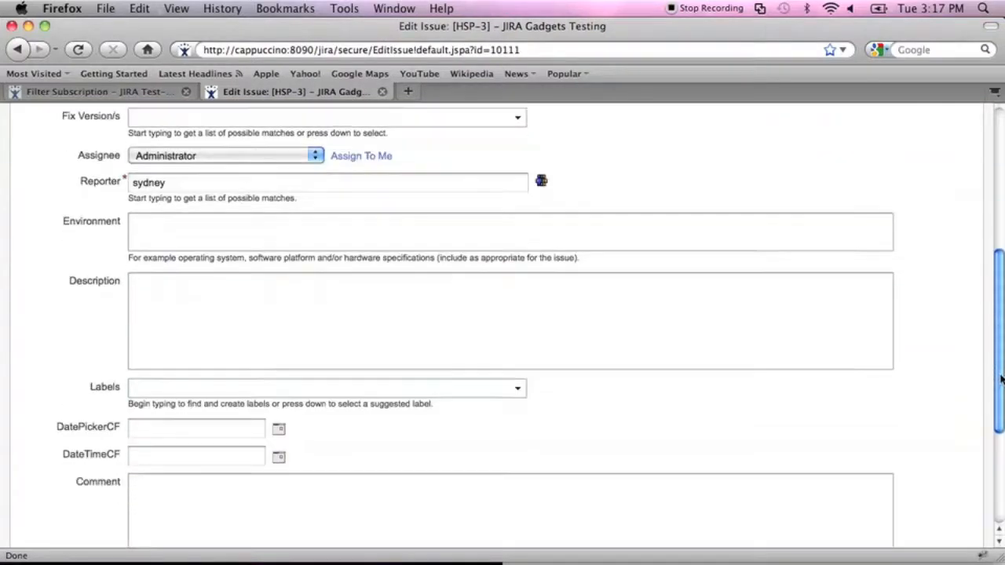
left_click(179, 456)
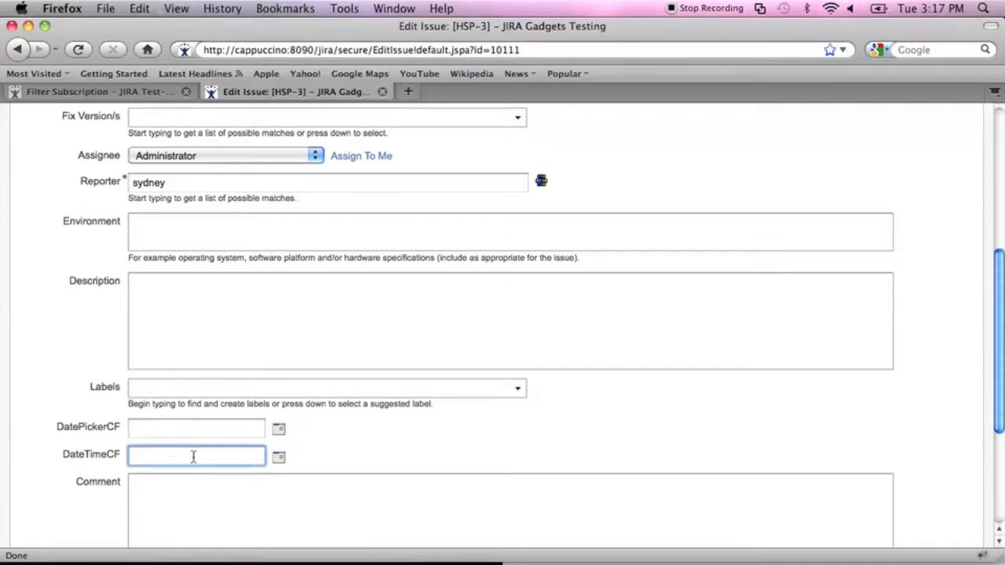
In the German session, enter 11/Mai/11 11:00 am as DateTimeCF and save.
key("super+Tab")
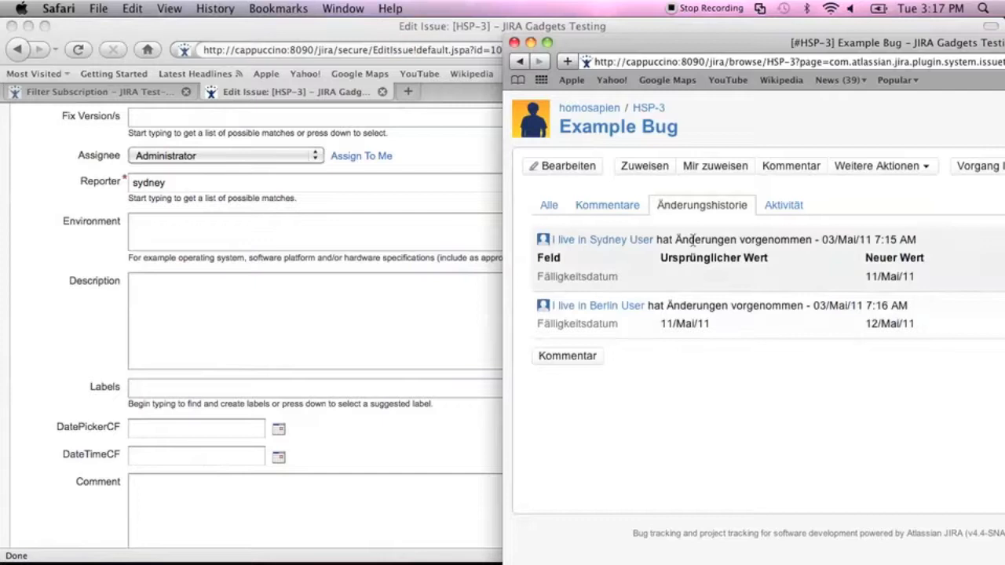
left_click(577, 167)
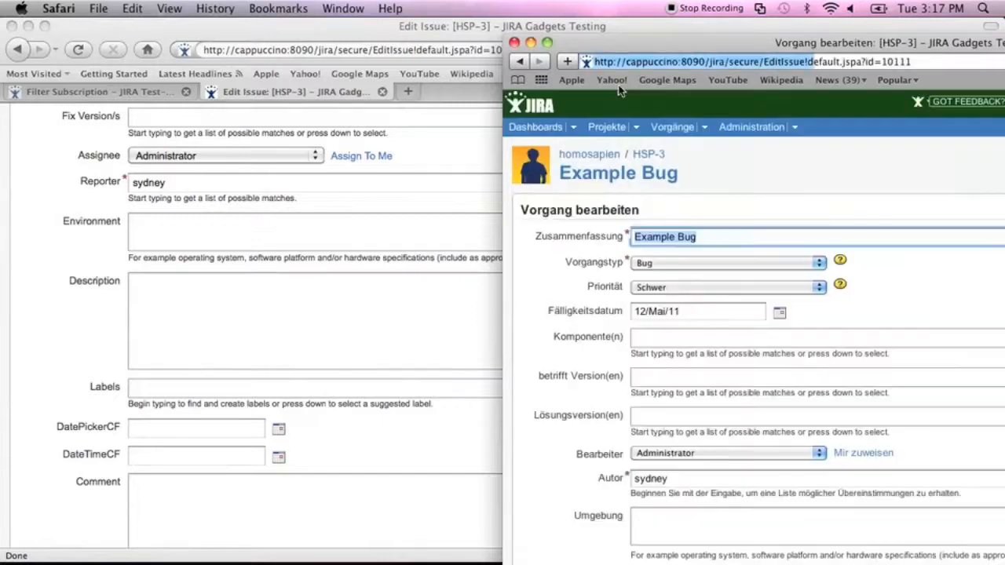
left_click_drag(647, 50, 332, 33)
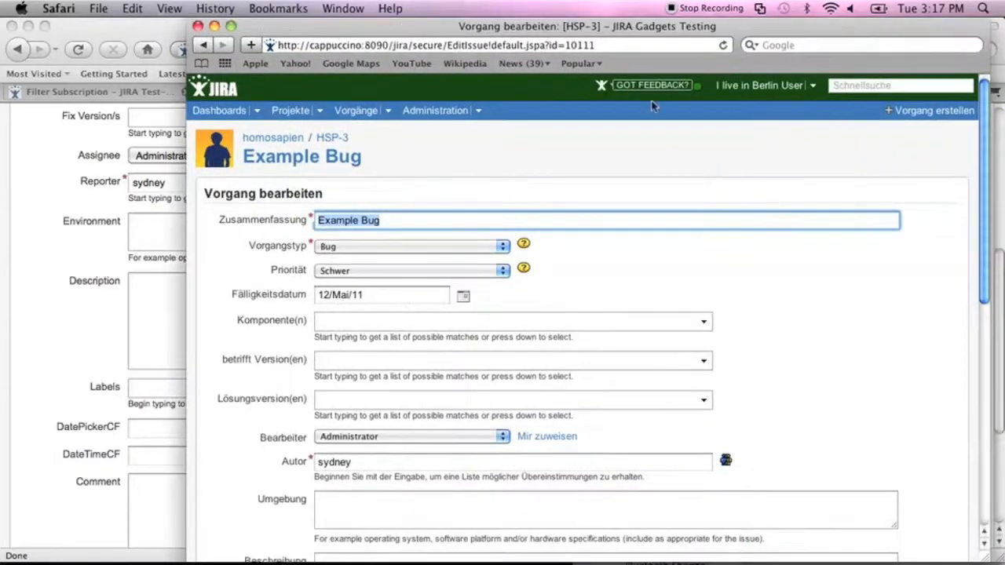
left_click_drag(987, 196, 995, 409)
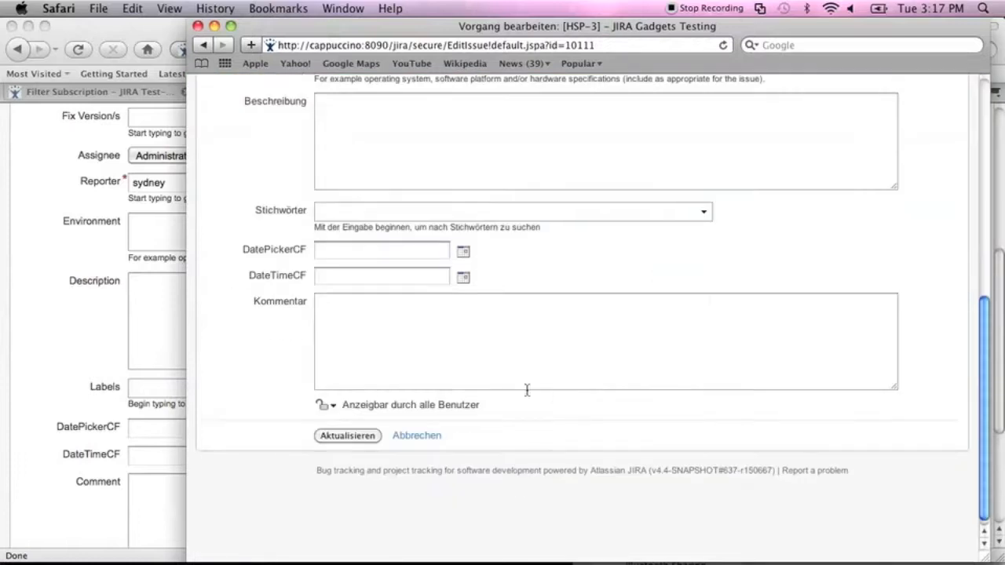
left_click(394, 276)
left_click(462, 278)
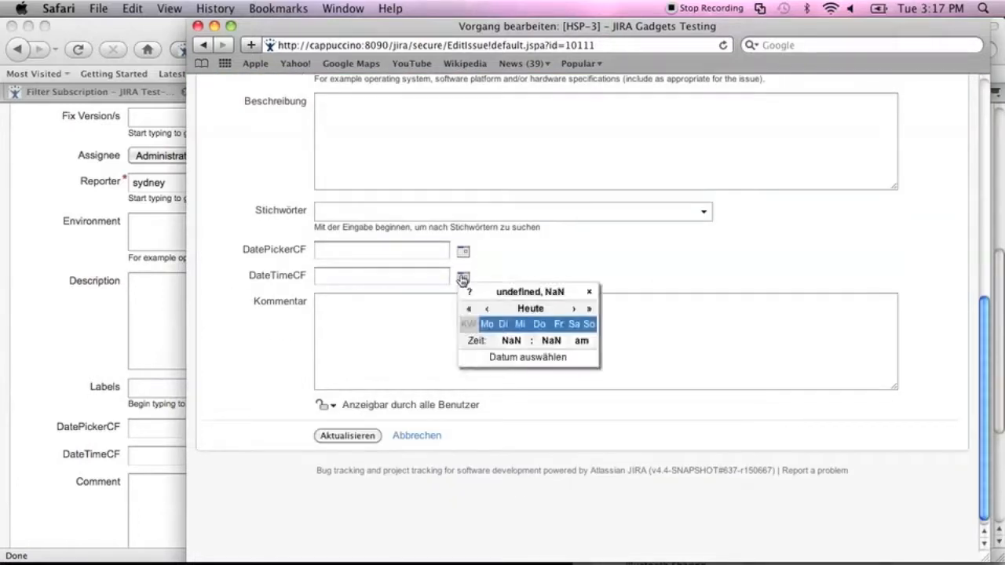
left_click(407, 285)
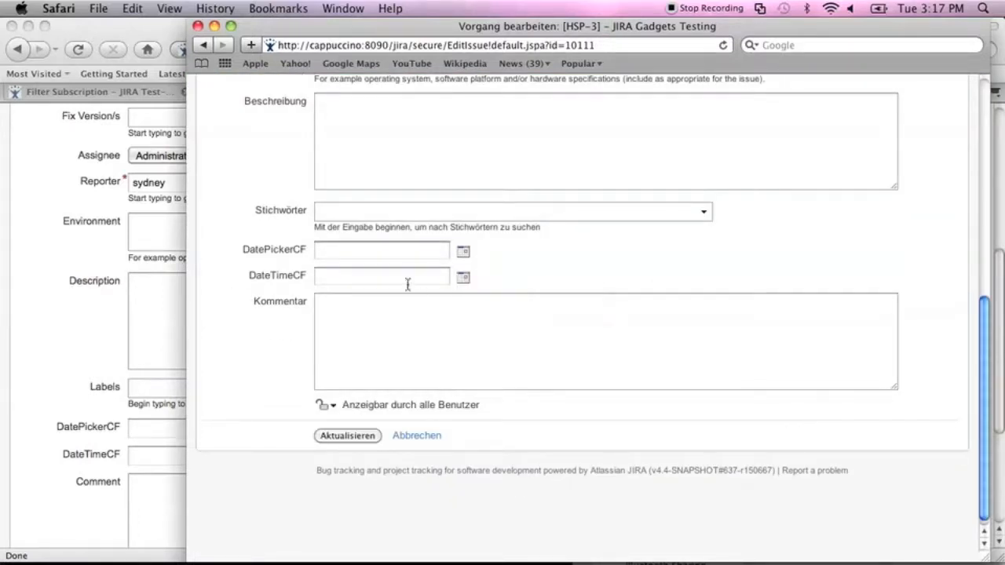
left_click(404, 278)
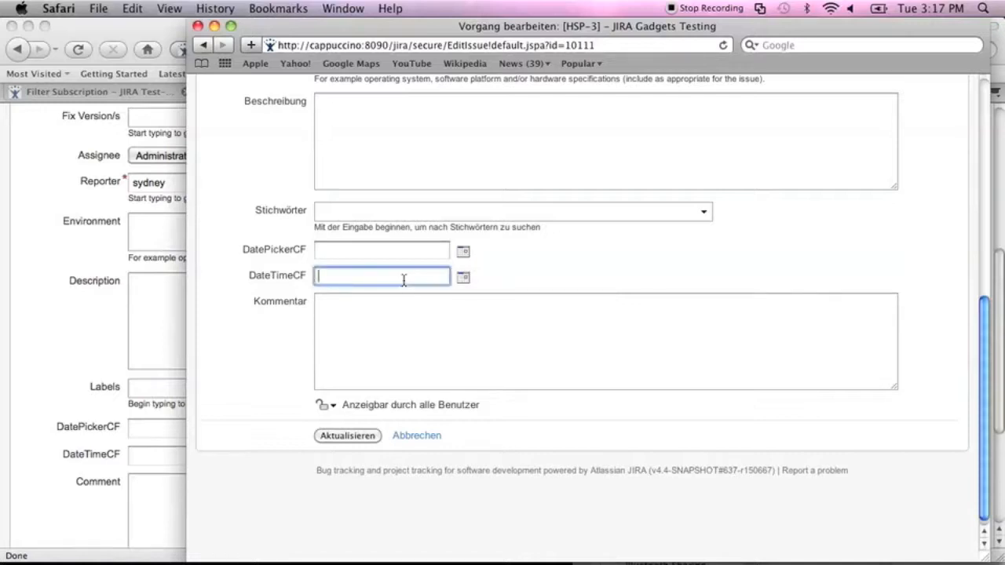
type("11/Mai/")
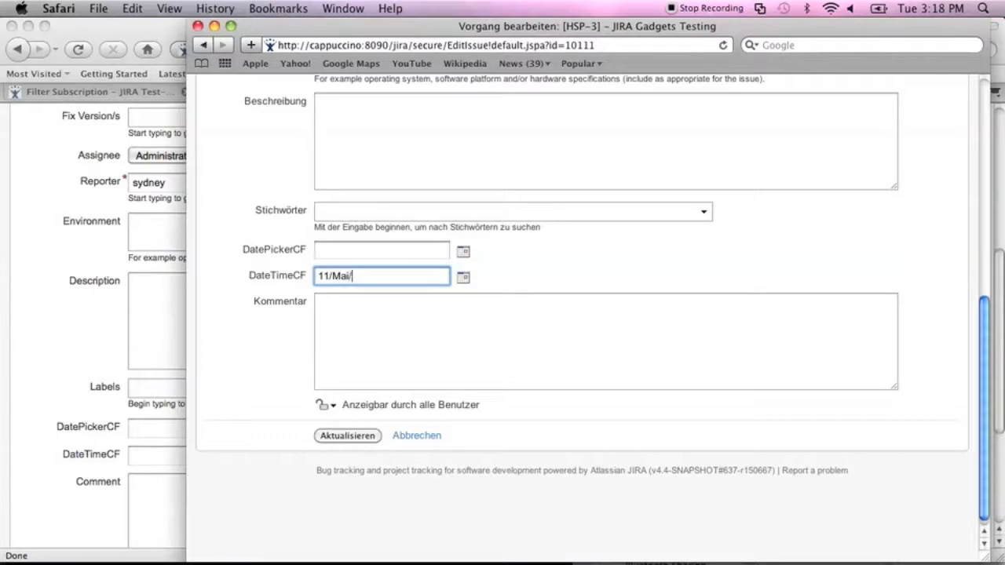
type("11 11:00 am")
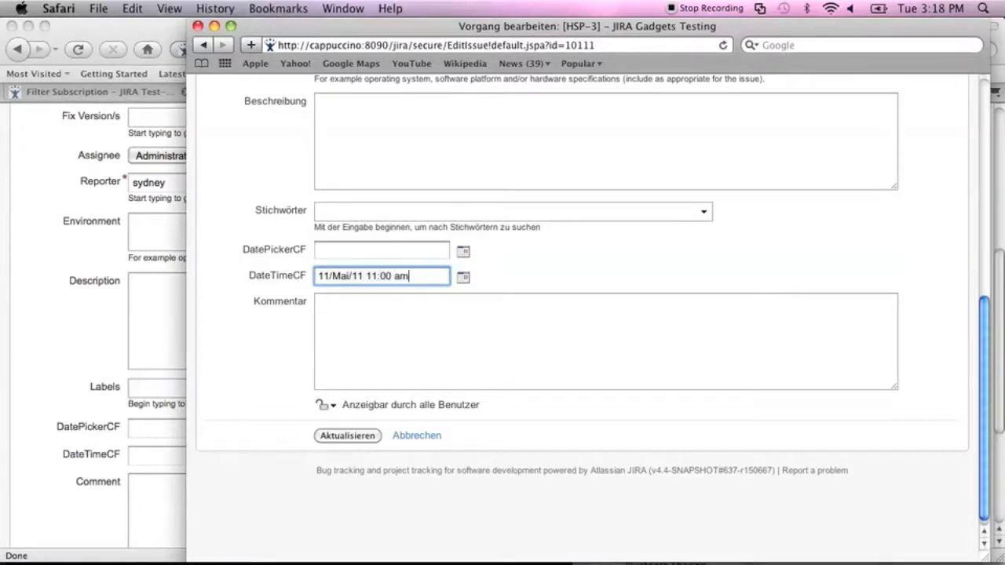
left_click(336, 438)
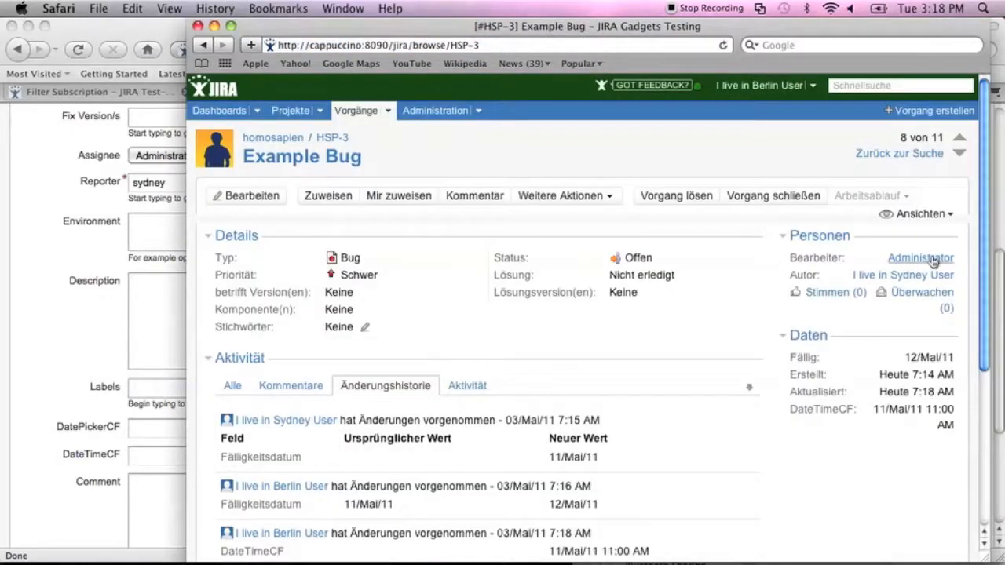
scroll(987, 249, "down", 3)
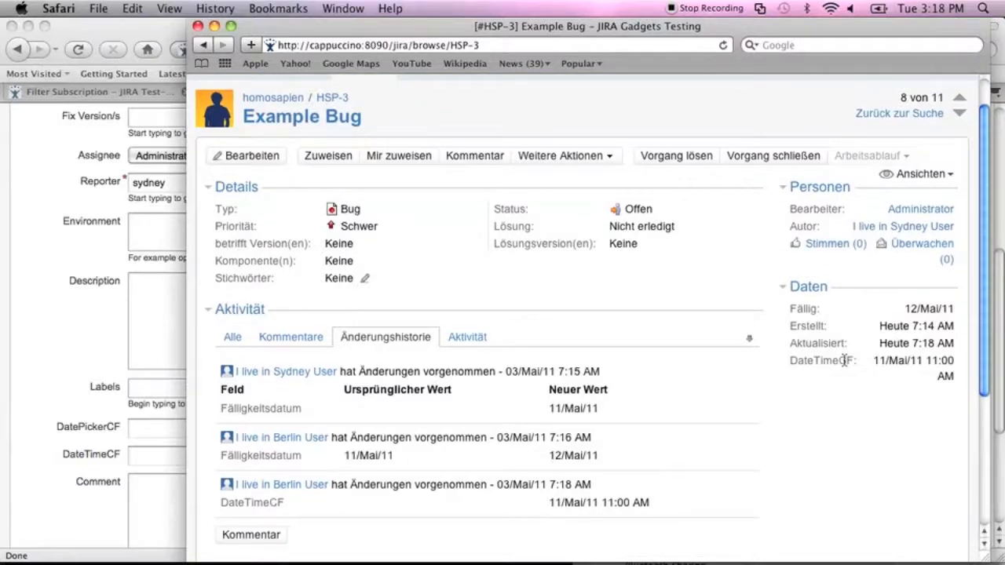
left_click(5, 308)
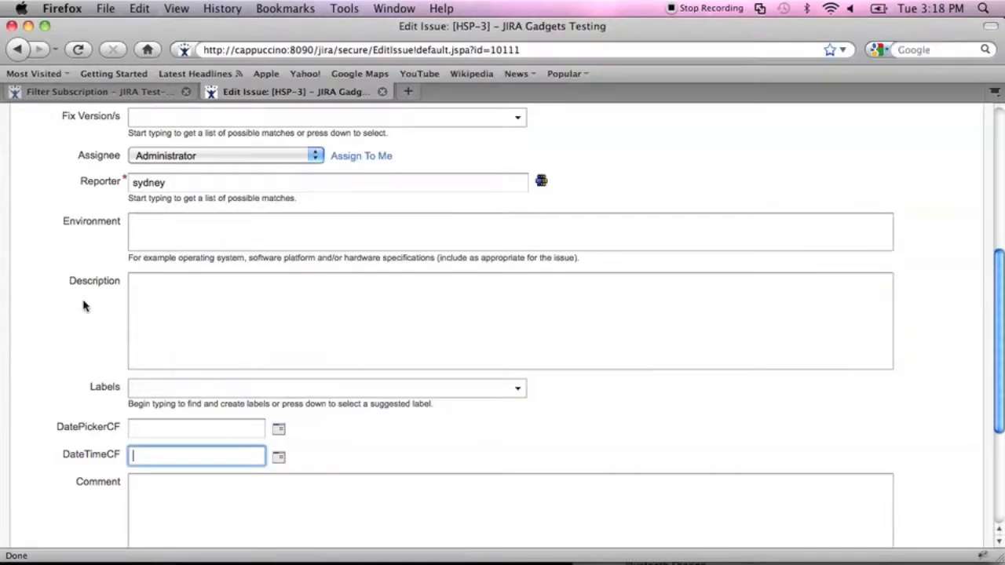
left_click(27, 50)
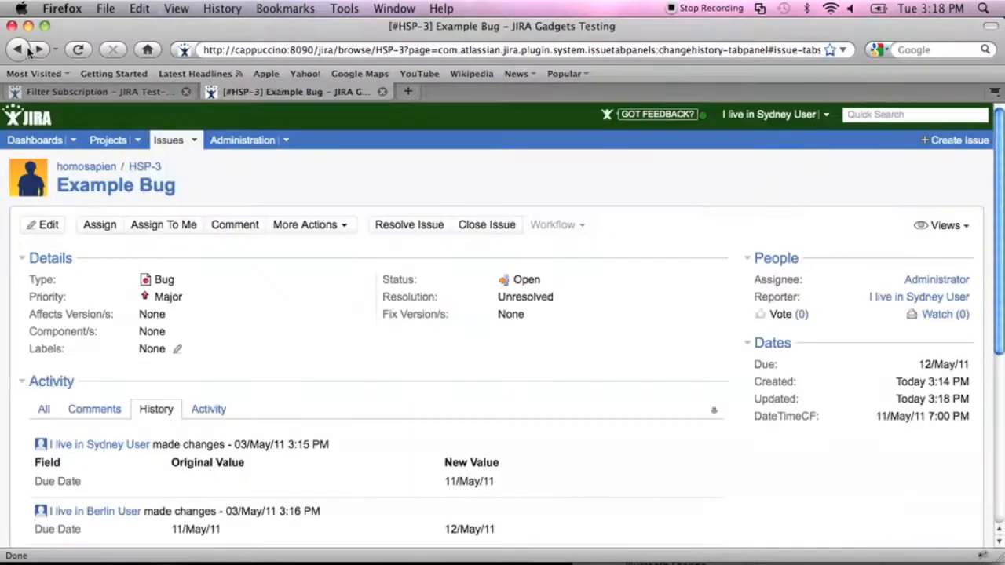
scroll(1000, 173, "down", 3)
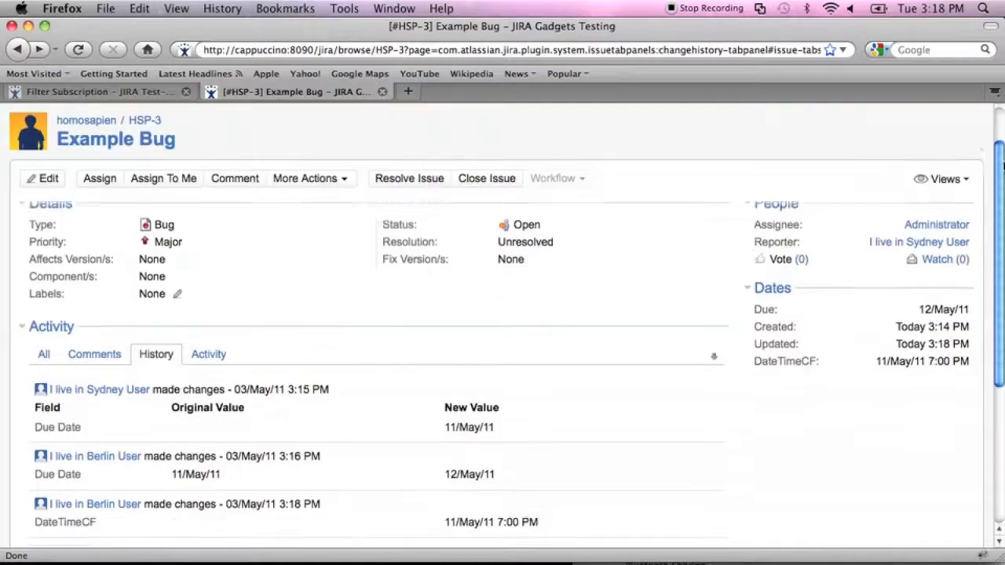
key("super+Tab")
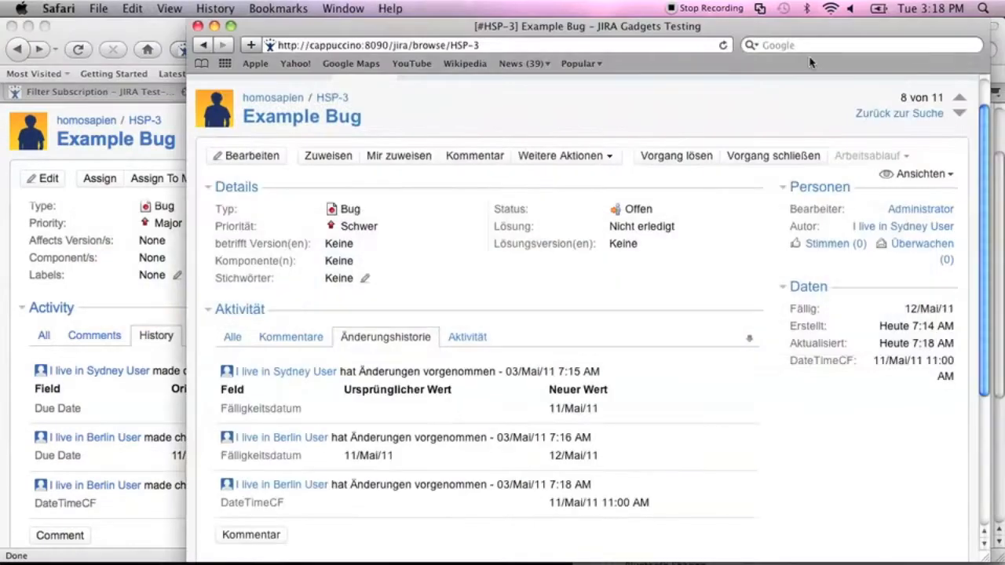
left_click_drag(782, 35, 524, 31)
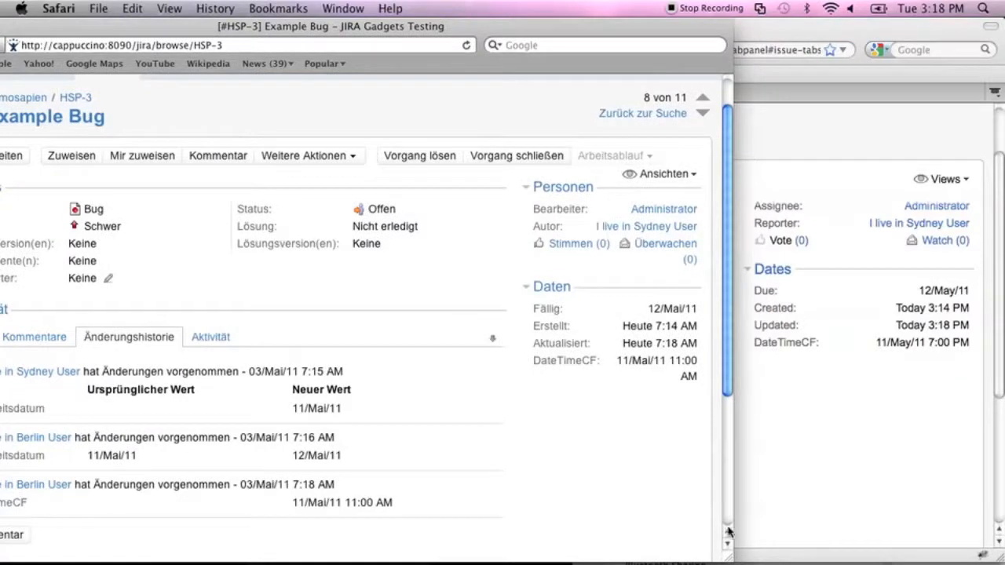
left_click_drag(727, 557, 760, 540)
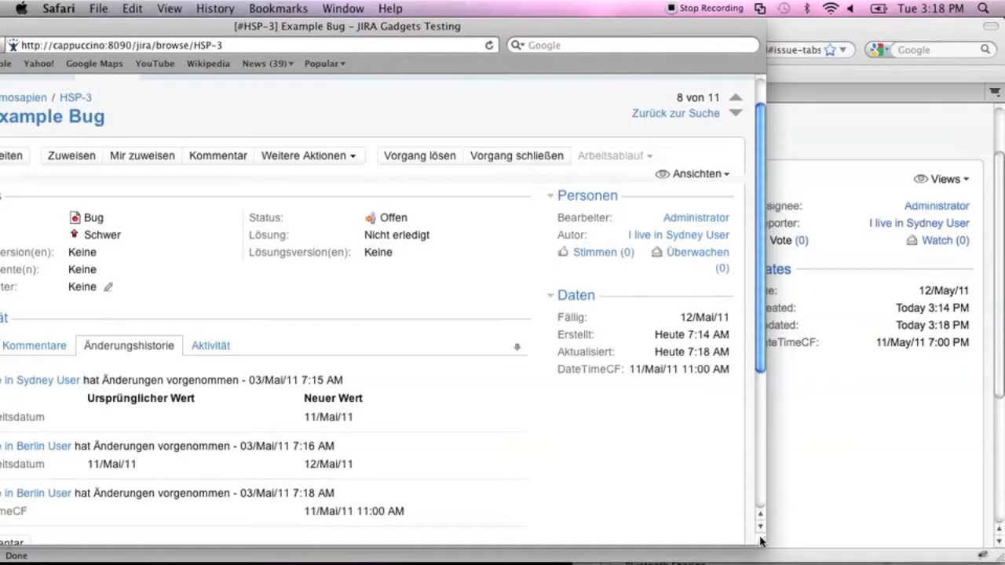
scroll(758, 357, "down", 5)
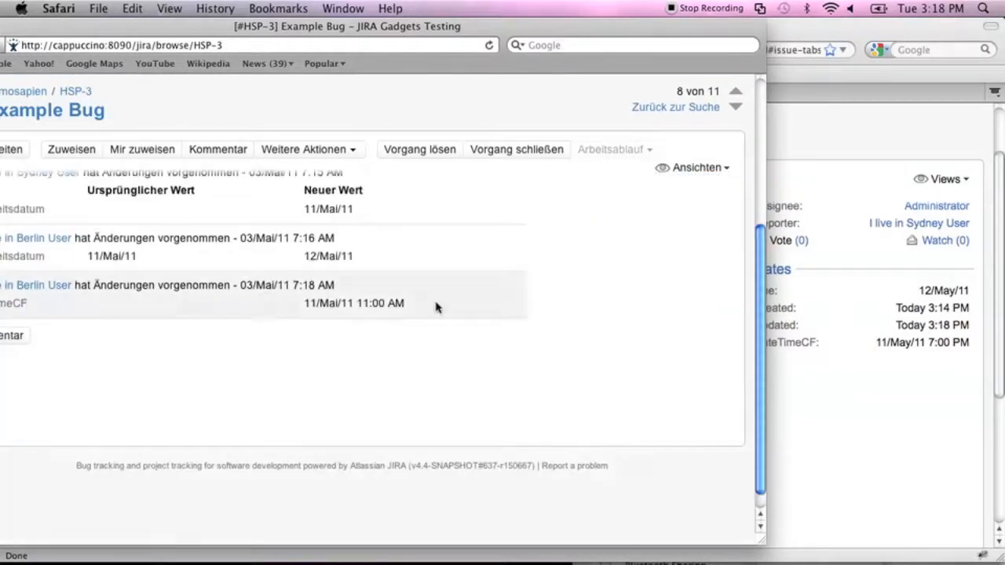
left_click_drag(673, 34, 1002, 15)
left_click_drag(832, 28, 1003, 43)
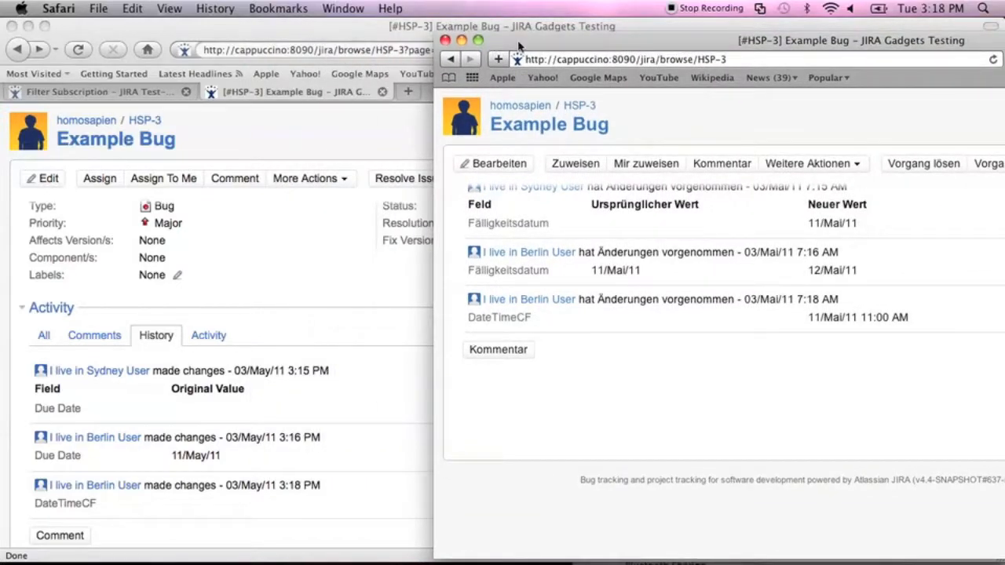
left_click(379, 43)
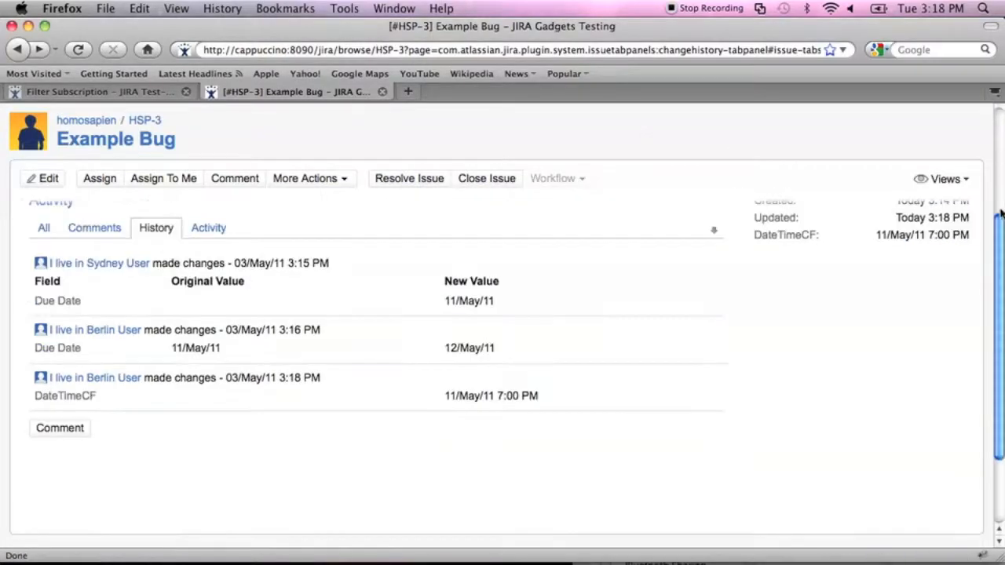
key("super+Tab")
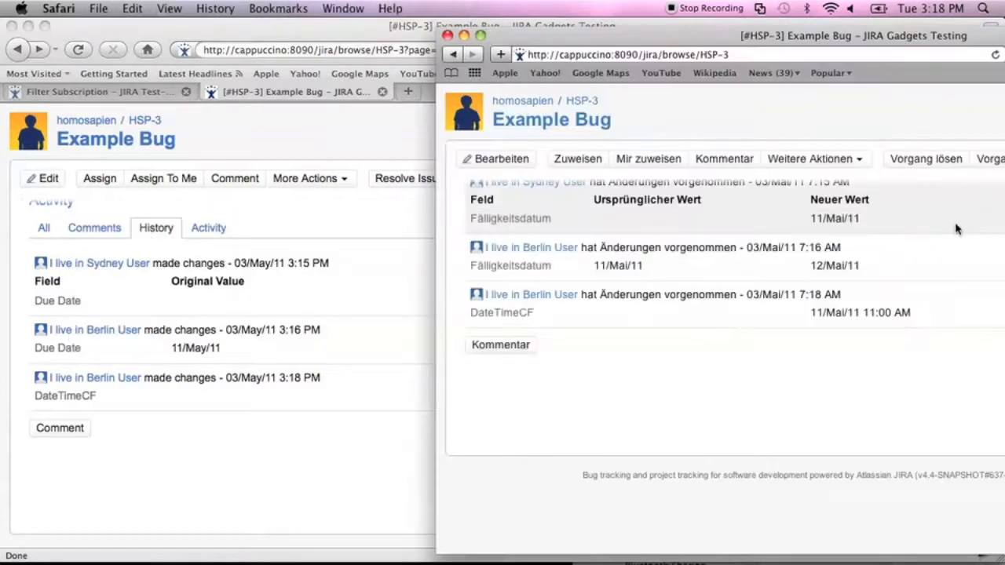
left_click_drag(607, 46, 716, 114)
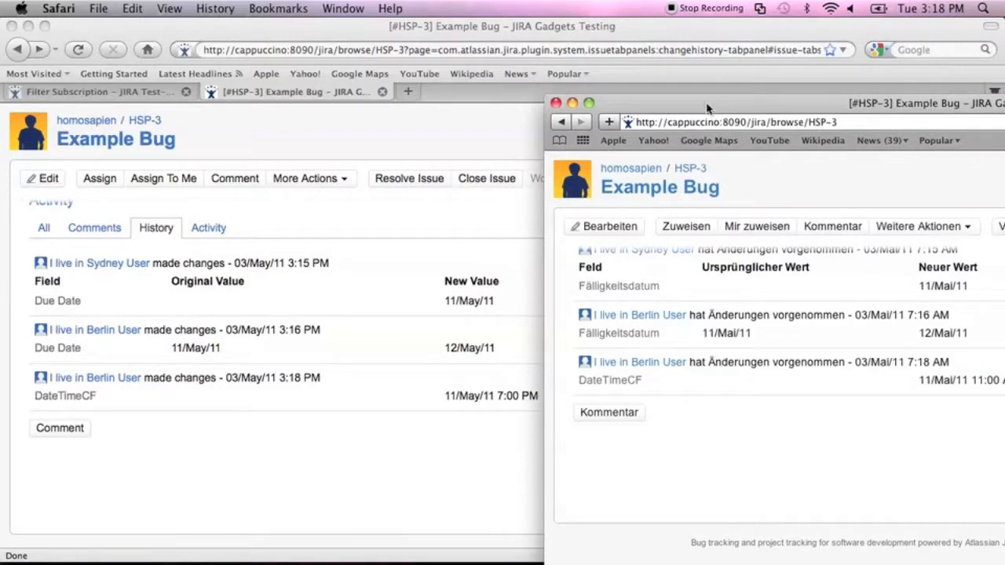
left_click_drag(707, 107, 180, 39)
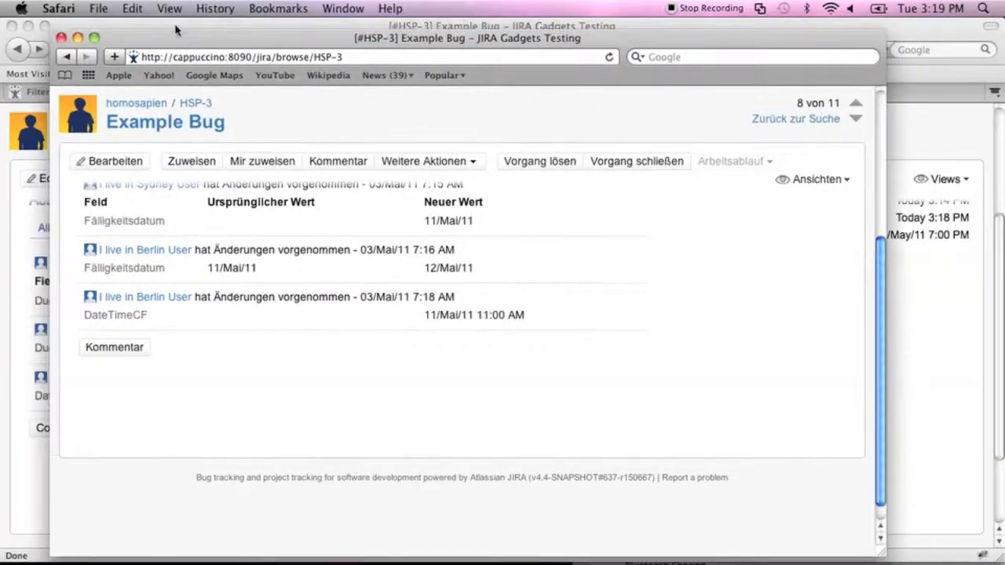
left_click(175, 26)
left_click_drag(999, 267, 997, 161)
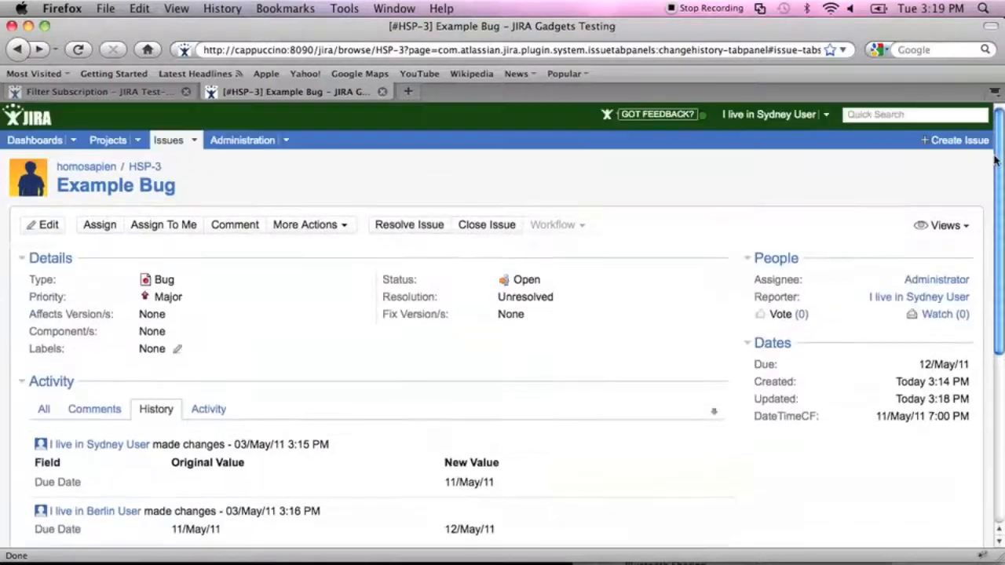
Change the DateTimeCF hour from 7 to 8, making it 11/May/11 8:00 PM, and update.
left_click(49, 225)
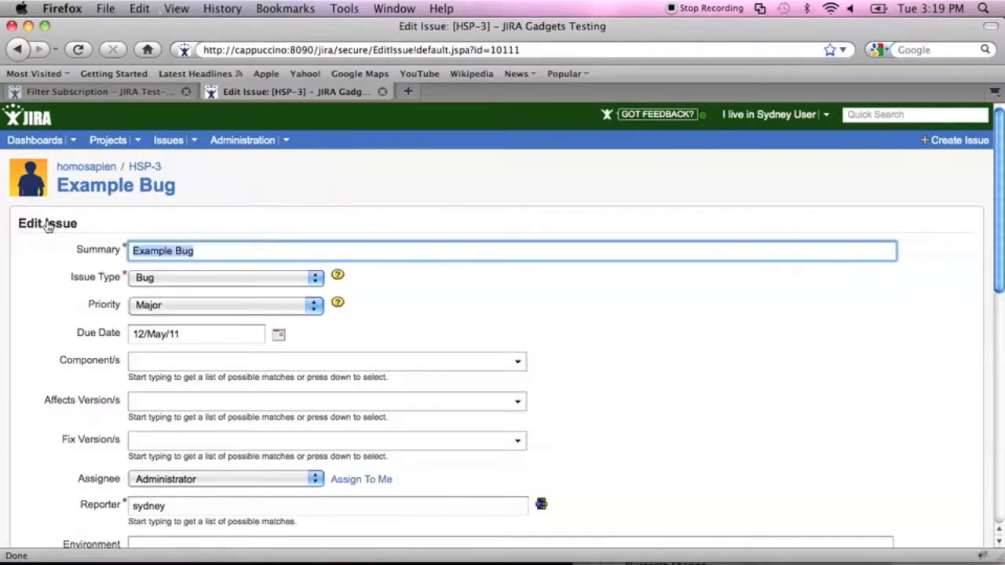
left_click_drag(998, 241, 998, 422)
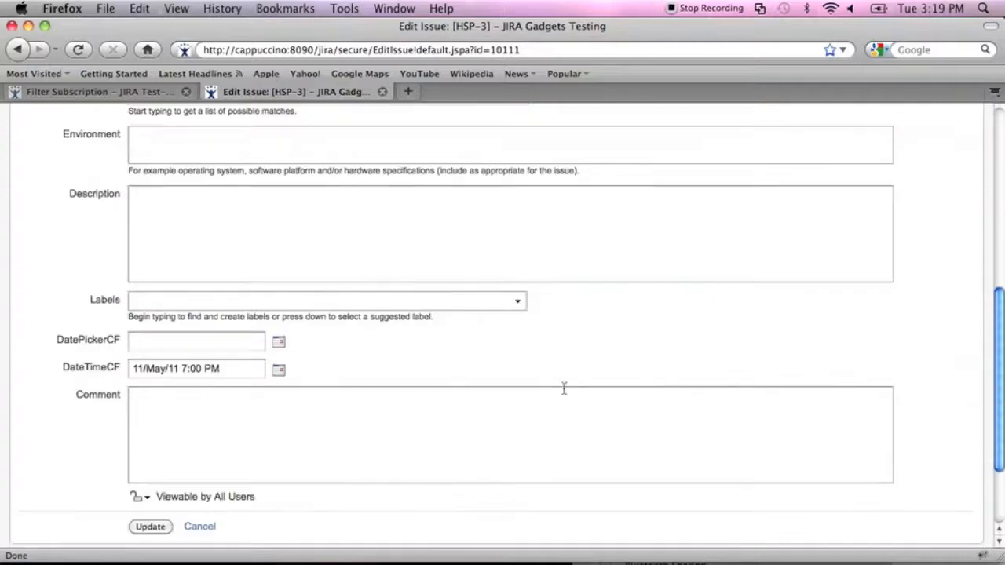
left_click(186, 369)
key("BackSpace")
type("8")
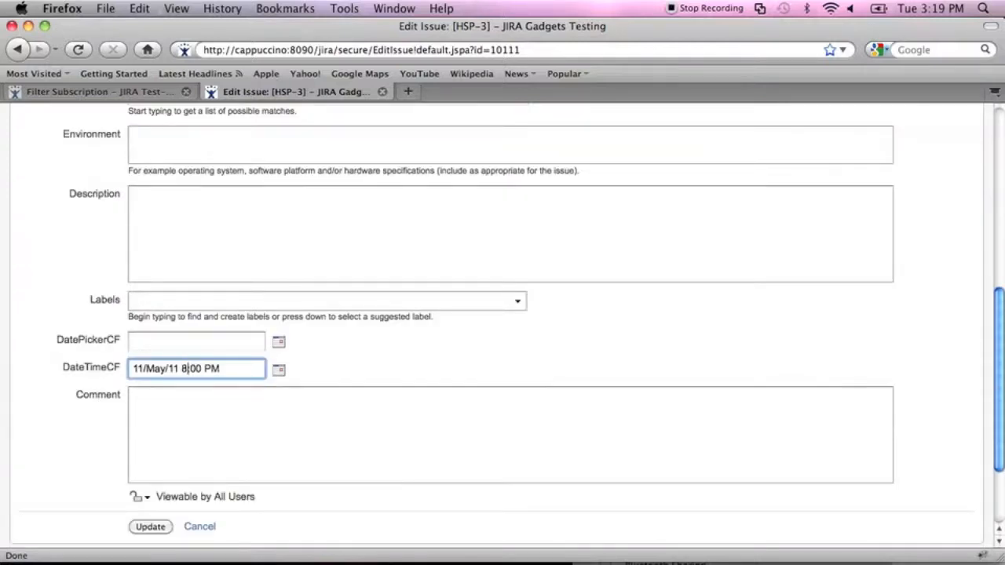
left_click(150, 527)
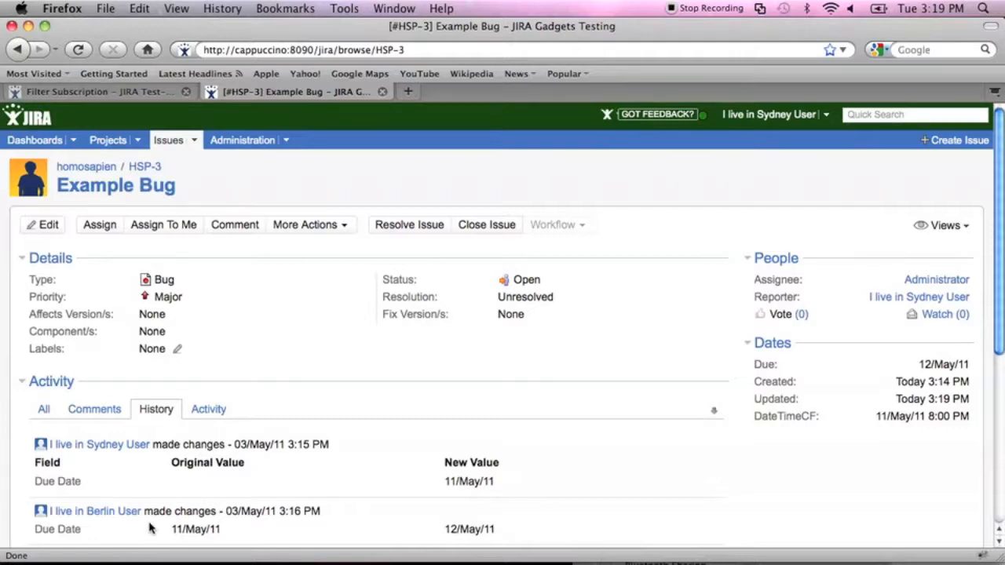
Load sharpy:8090/jira in the browser address bar.
left_click(404, 49)
key("super+a")
key("BackSpace")
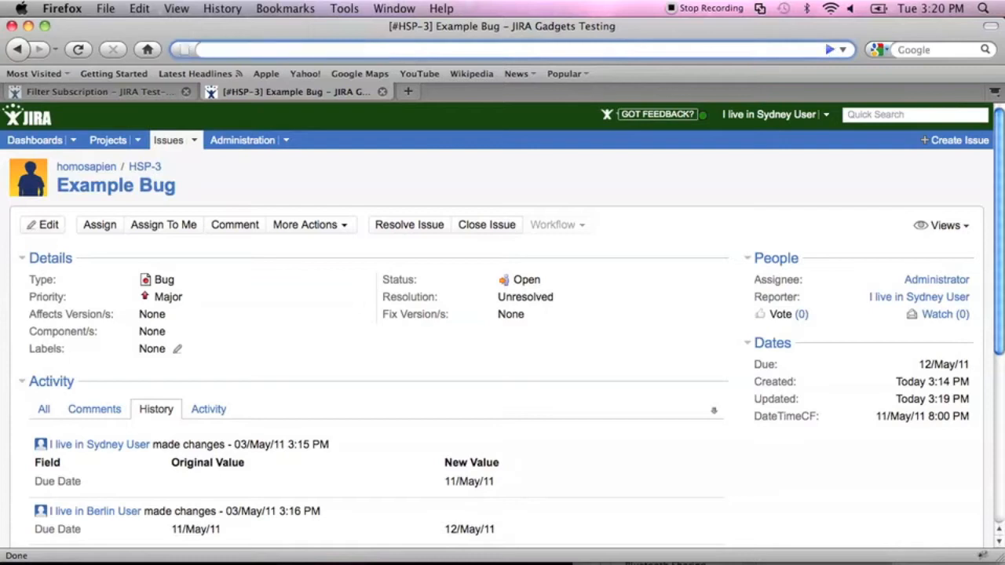
type("sharpy:8090")
type("jir")
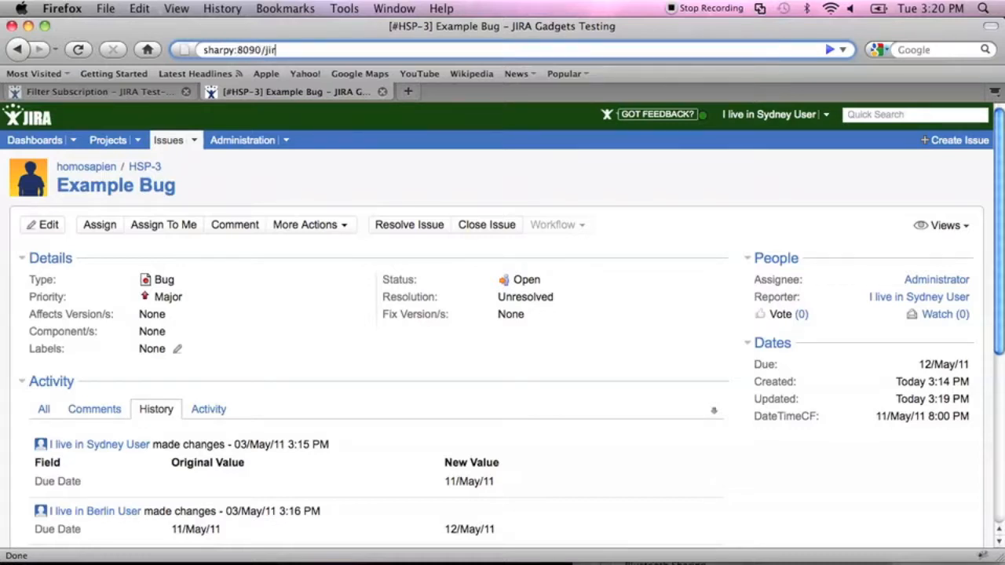
type("a")
key("Return")
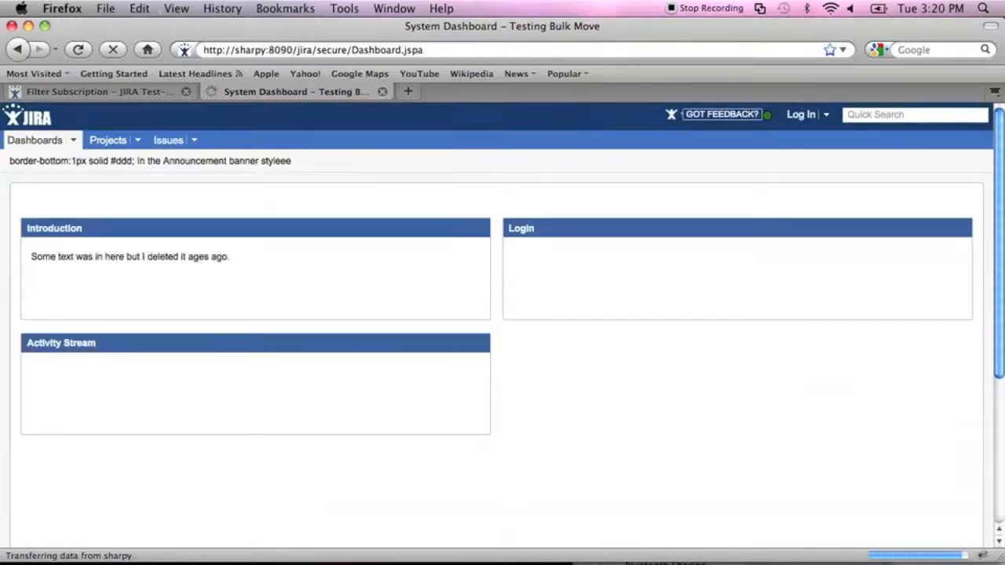
Log in with the administrator username and password.
key("Tab")
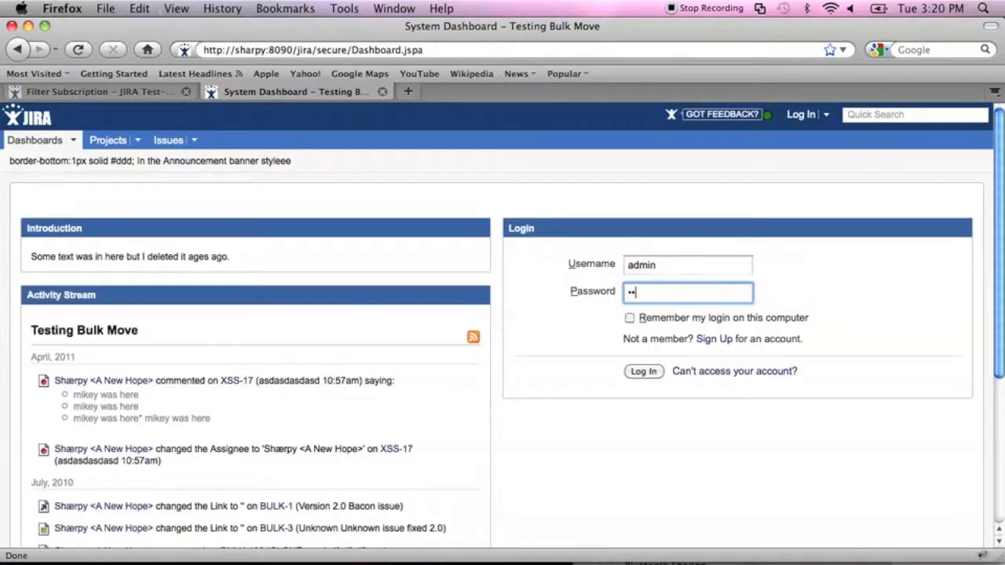
key("Return")
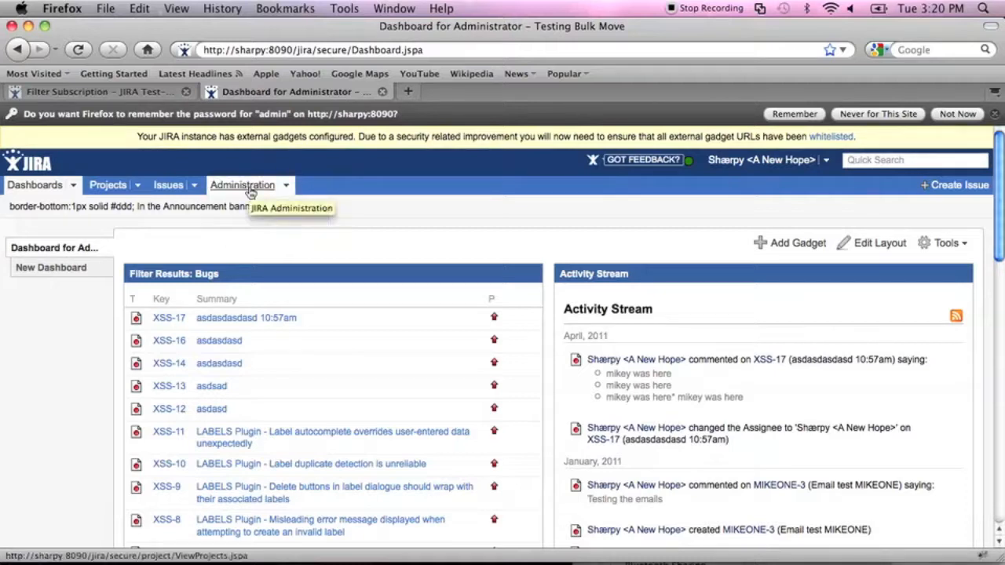
Go to Administration and open the User Browser from the sidebar.
left_click(250, 193)
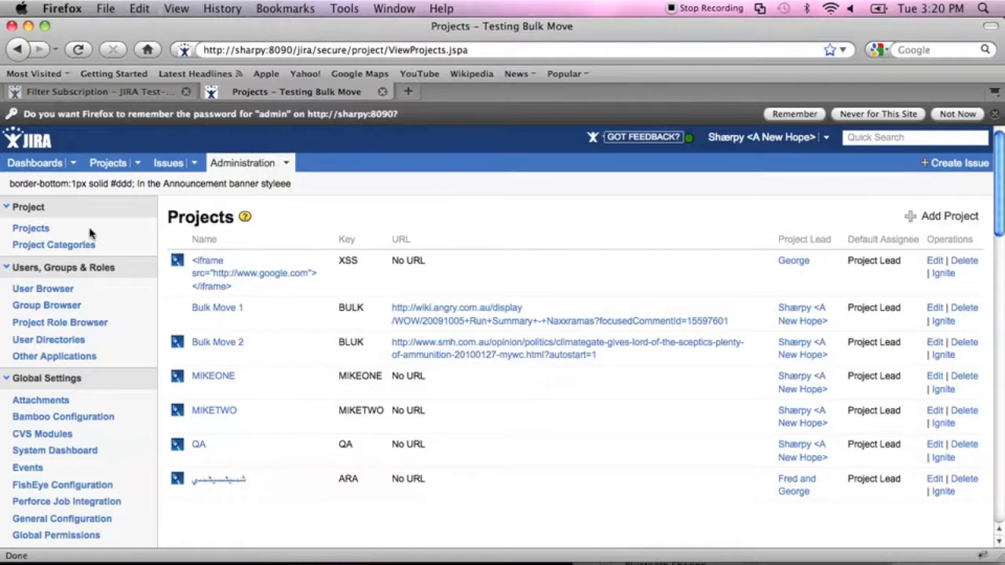
left_click(43, 289)
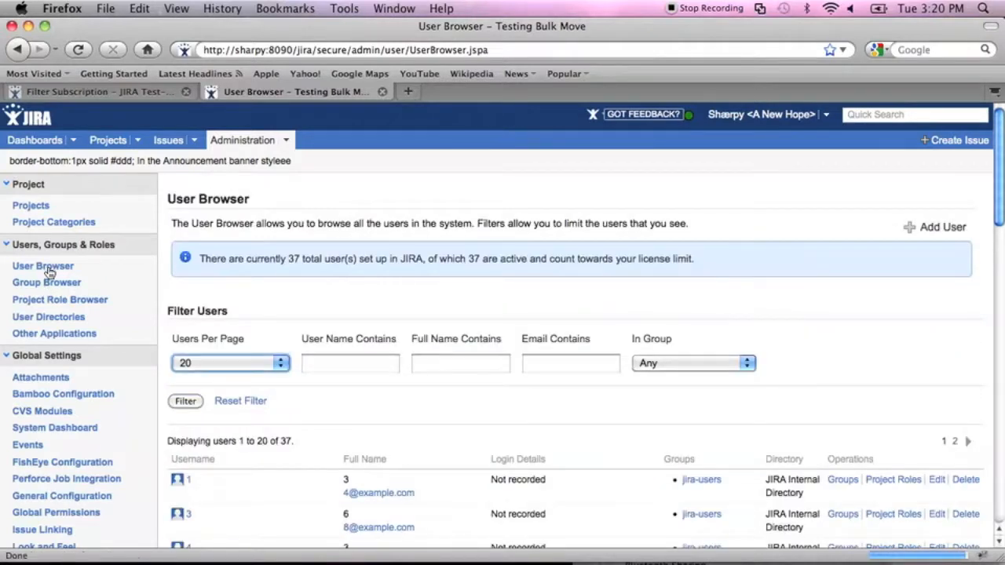
Browse the 37-user list and view the first user's project role memberships.
scroll(49, 271, "down", 3)
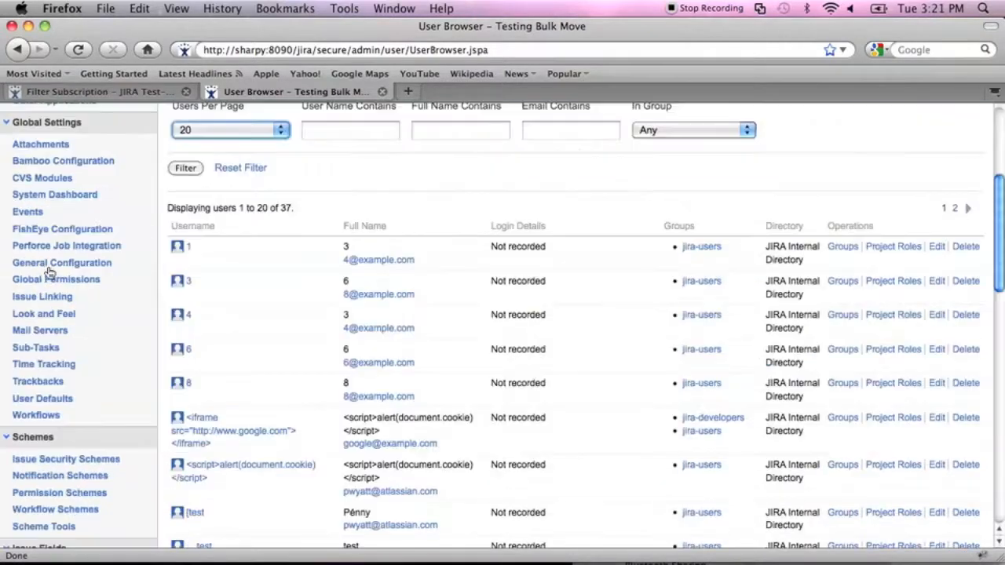
scroll(49, 271, "up", 2)
scroll(49, 272, "down", 2)
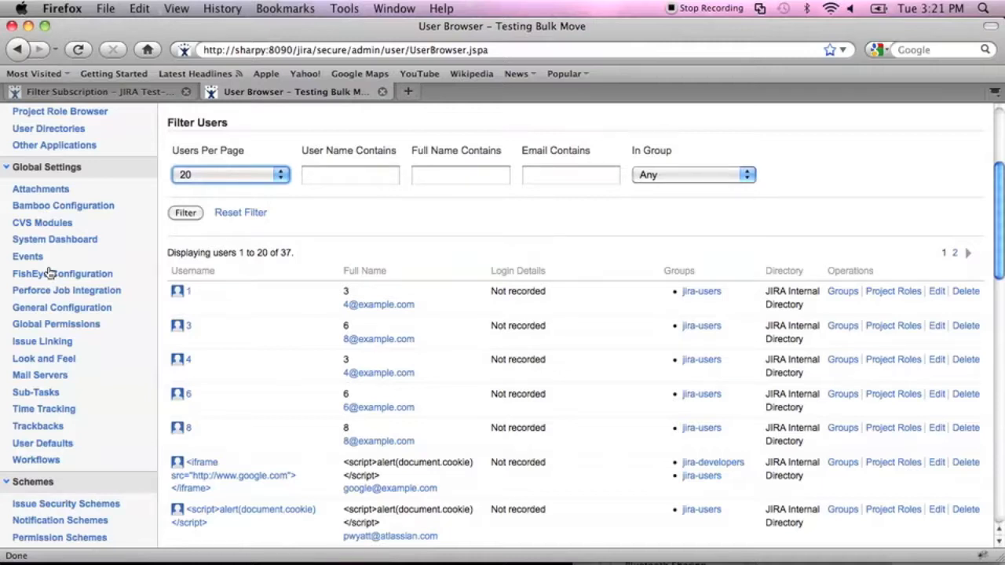
scroll(48, 273, "up", 3)
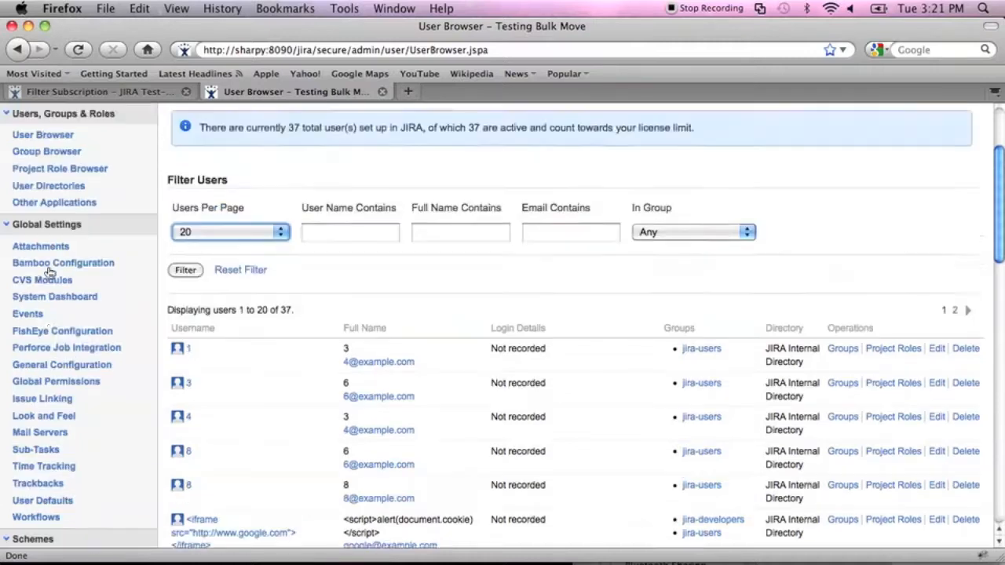
scroll(49, 272, "down", 2)
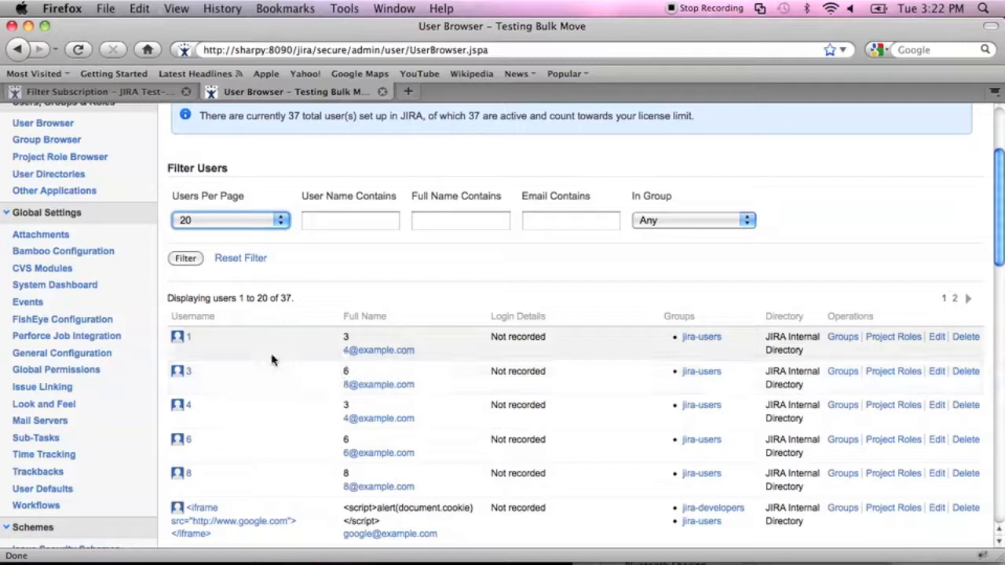
scroll(272, 360, "up", 3)
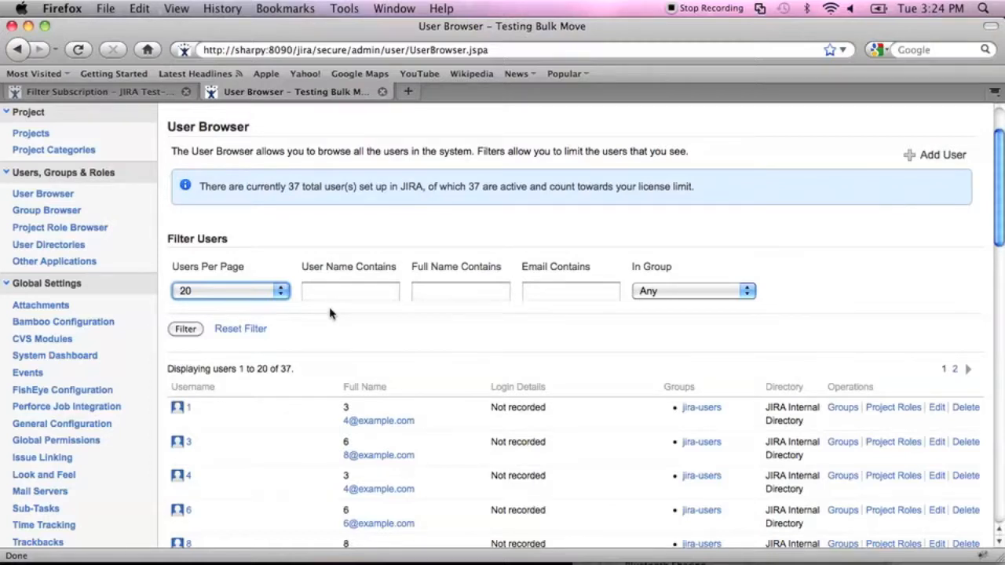
scroll(330, 314, "down", 2)
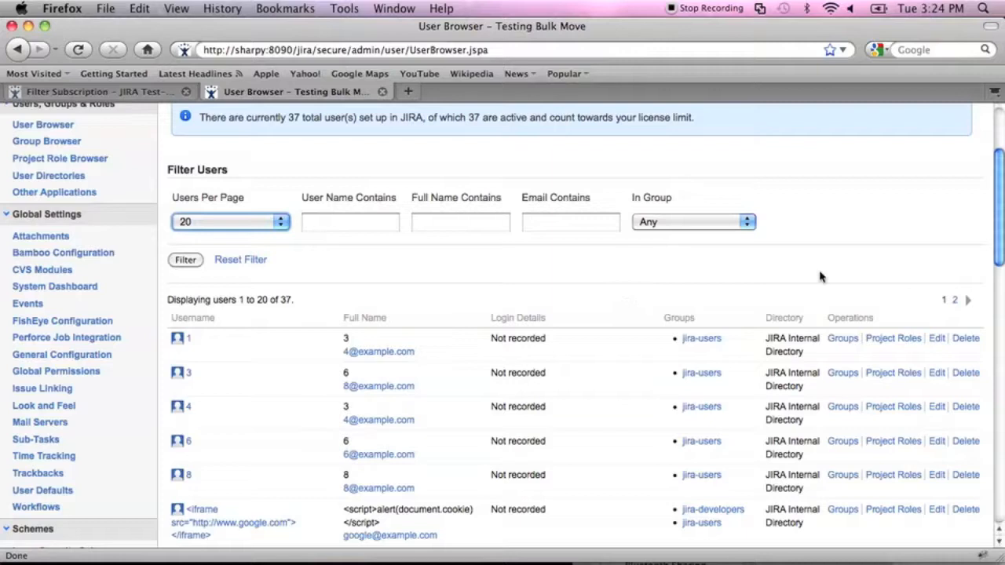
left_click(888, 342)
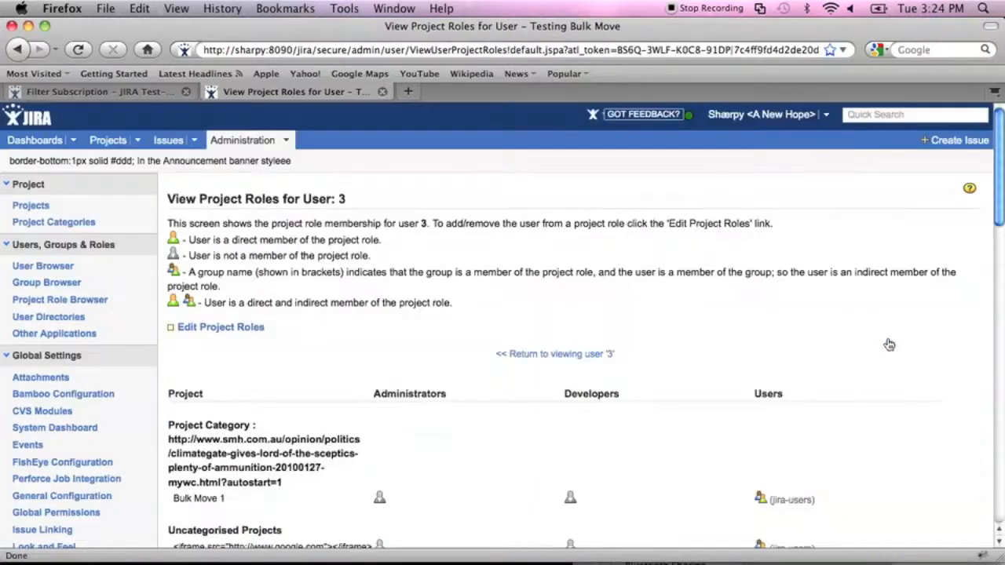
Check the User Directories page, then start Add User from the User Browser.
scroll(888, 344, "down", 3)
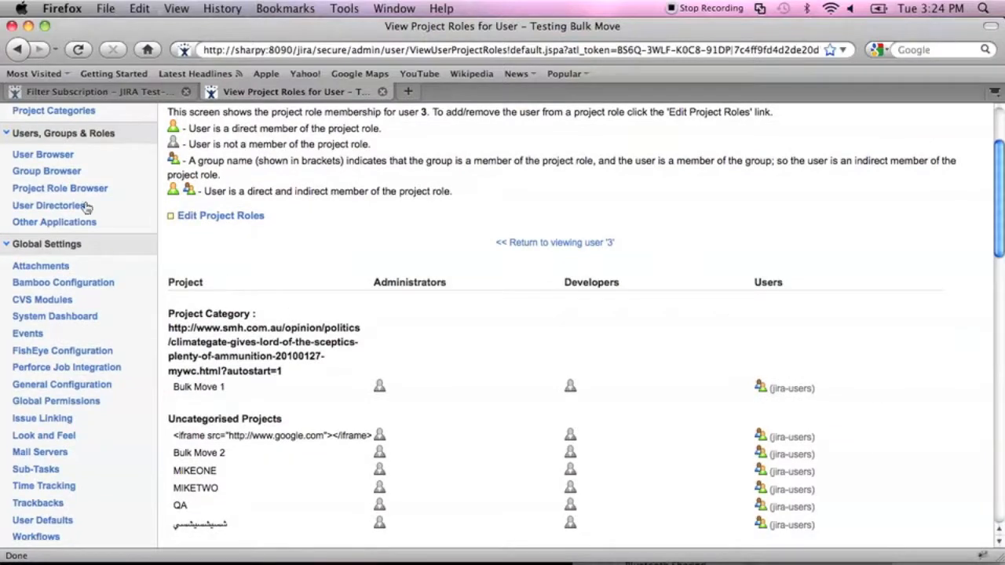
left_click(47, 205)
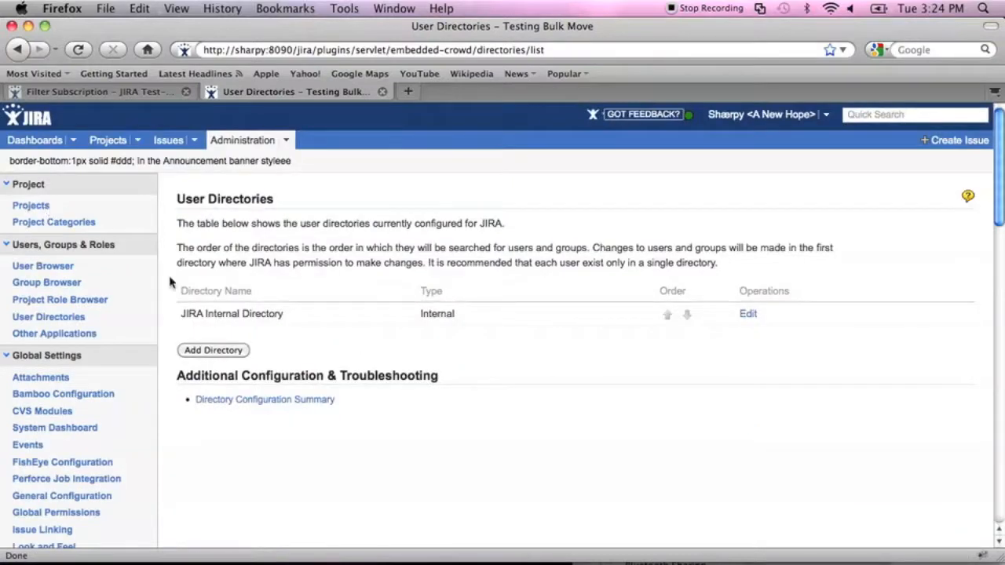
left_click(208, 350)
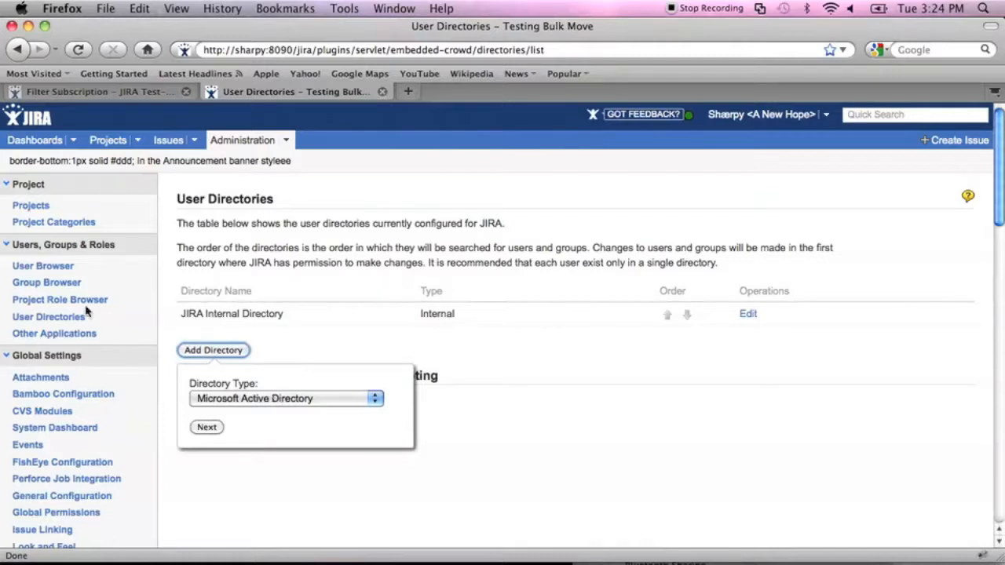
left_click(43, 265)
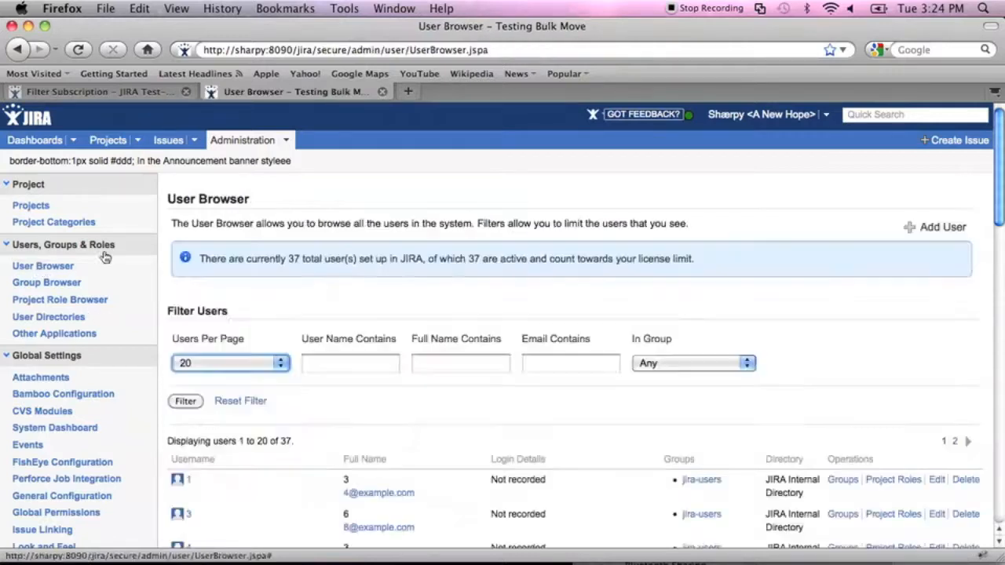
left_click(912, 228)
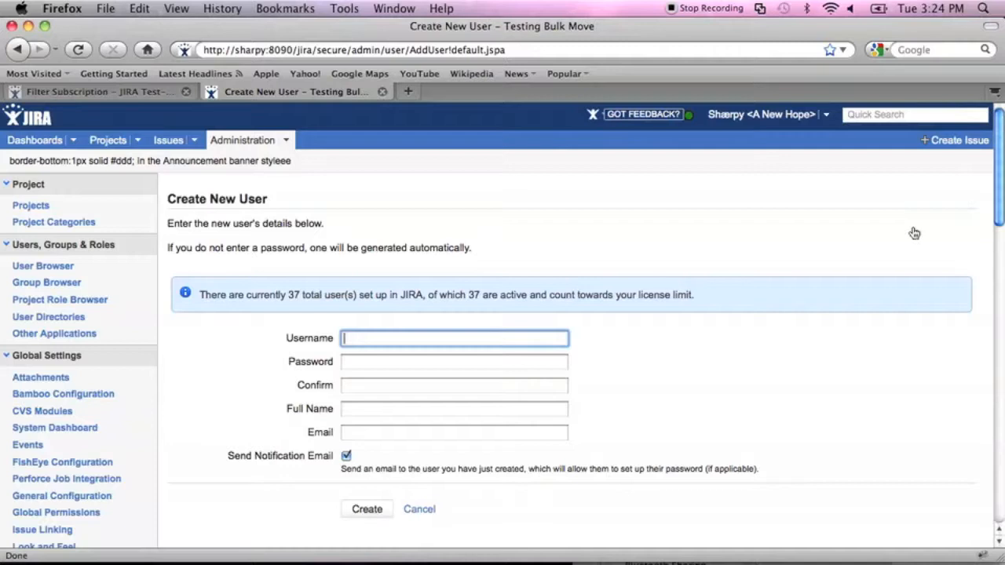
Look over the blank Create New User form, then cancel it without creating anyone.
scroll(914, 233, "down", 6)
scroll(913, 230, "up", 2)
scroll(902, 236, "down", 3)
scroll(915, 162, "down", 2)
scroll(915, 162, "up", 6)
scroll(915, 162, "up", 1)
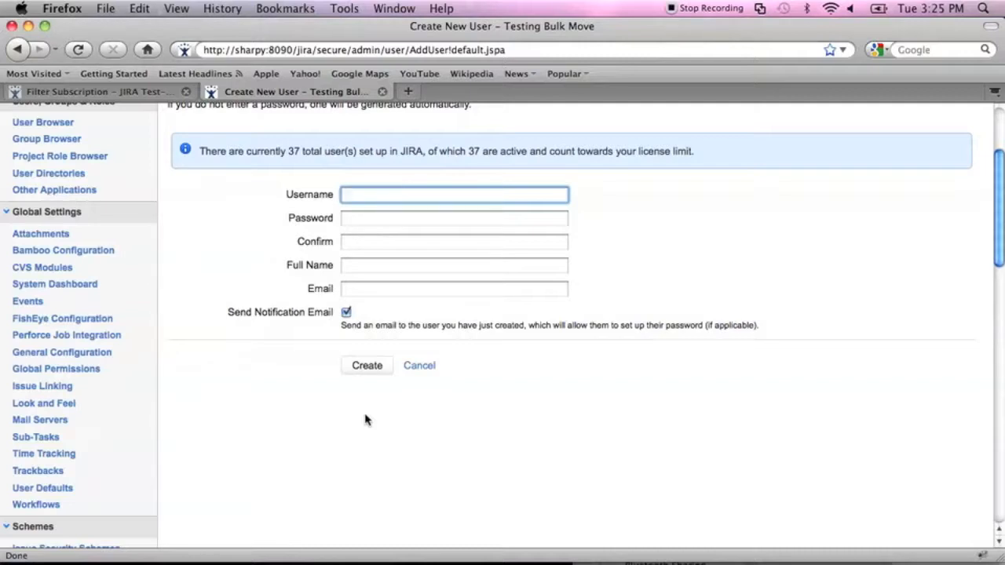
left_click(420, 368)
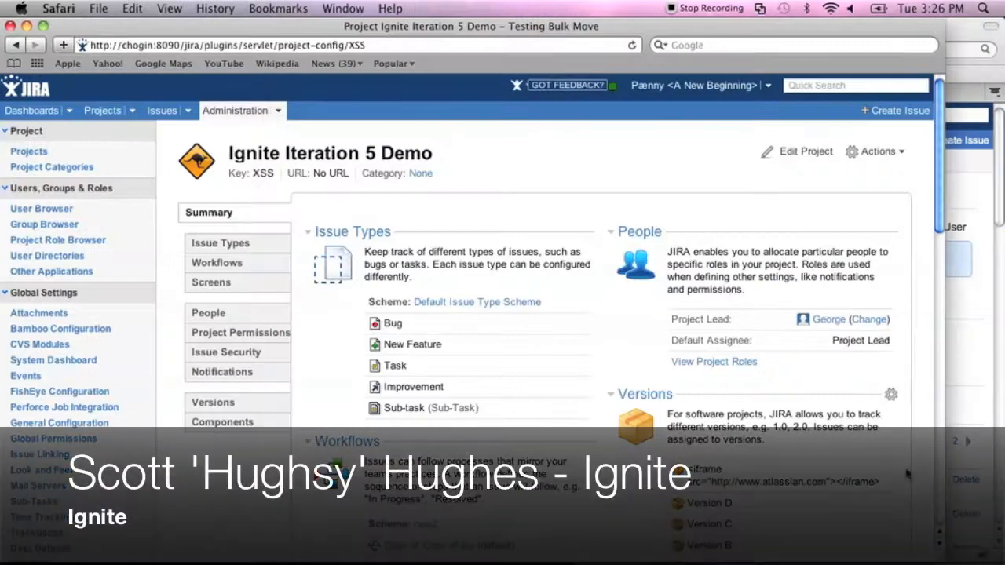
Widen the Safari window and show Ignite Iteration 5 Demo's Issue Types page.
left_click_drag(940, 554, 999, 554)
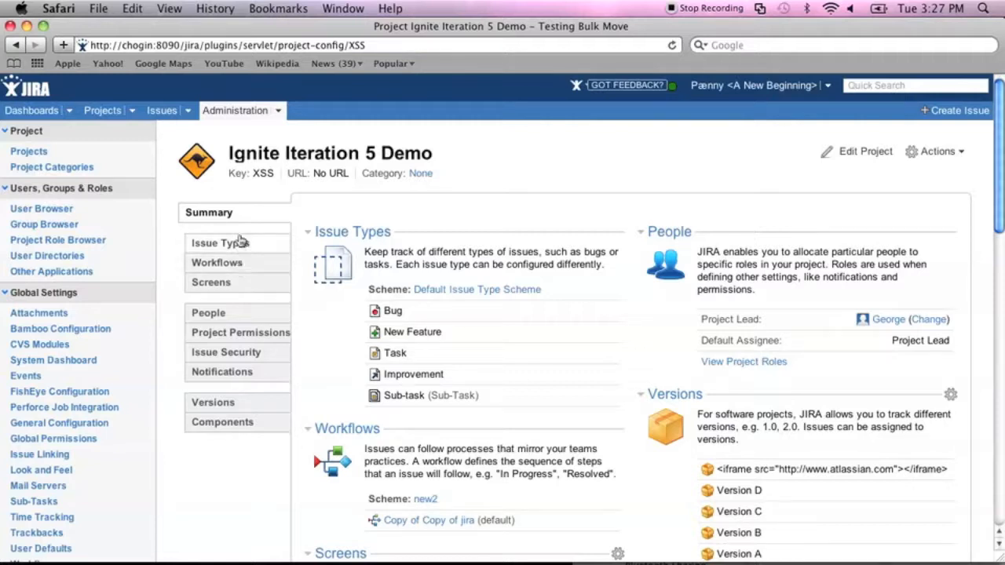
left_click(239, 244)
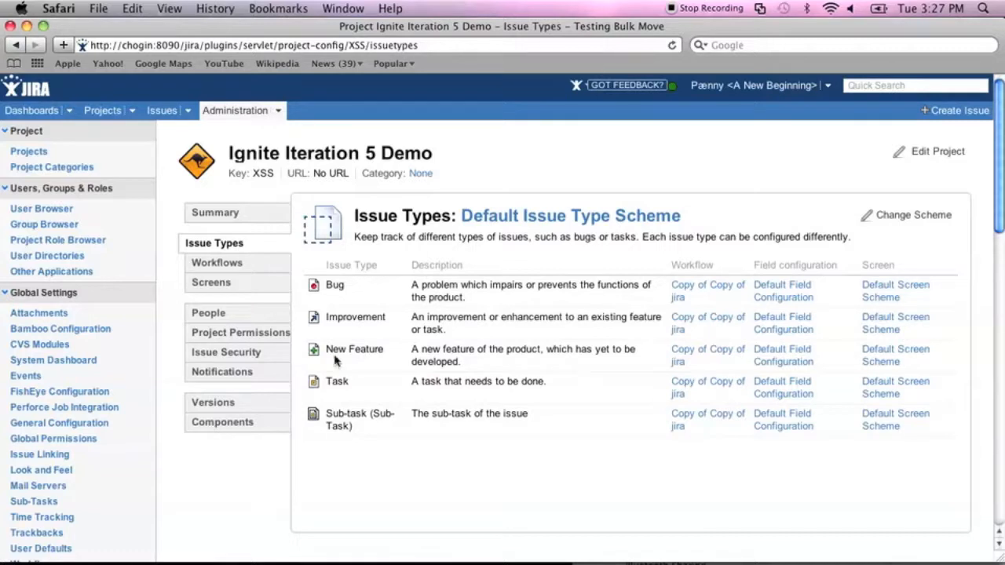
Review the Notifications and Issue Security settings, including the aaaa scheme's levels, then go to Workflows.
left_click(254, 373)
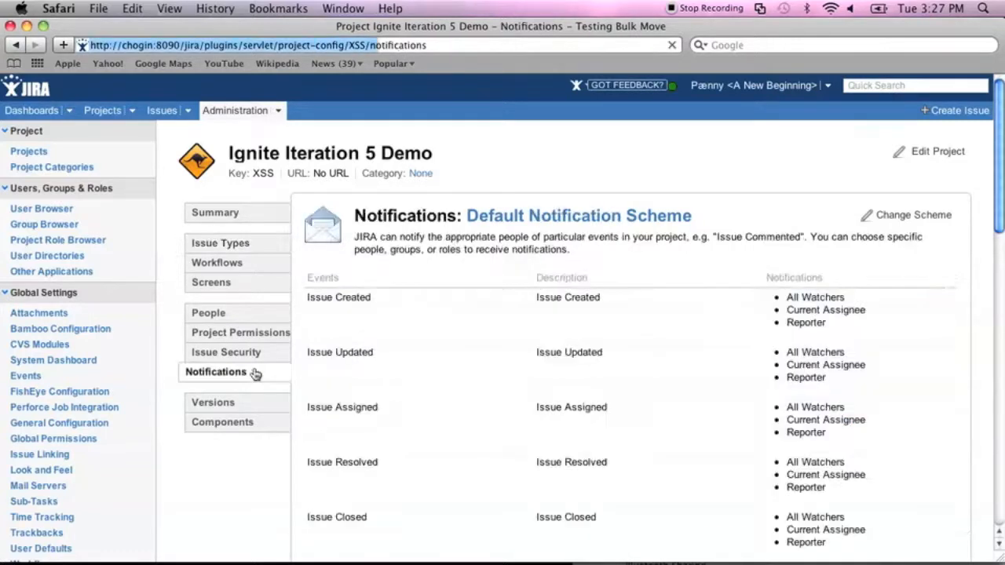
left_click(252, 354)
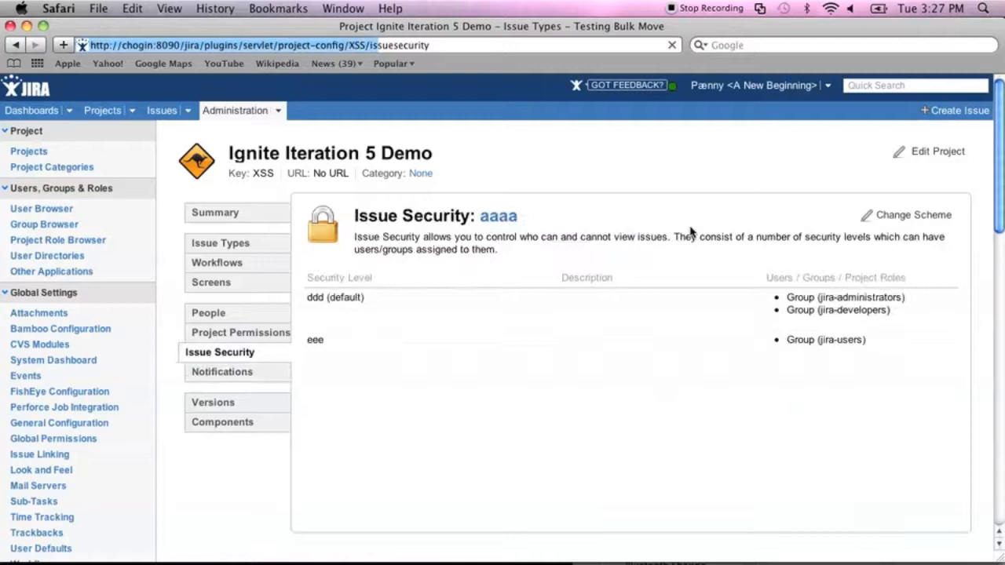
left_click(498, 217)
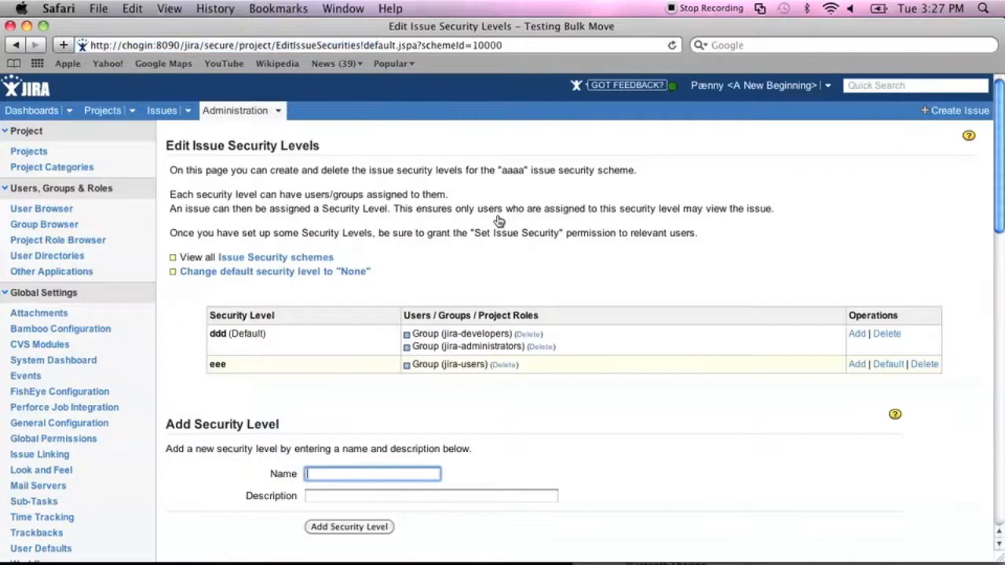
key("super+bracketleft")
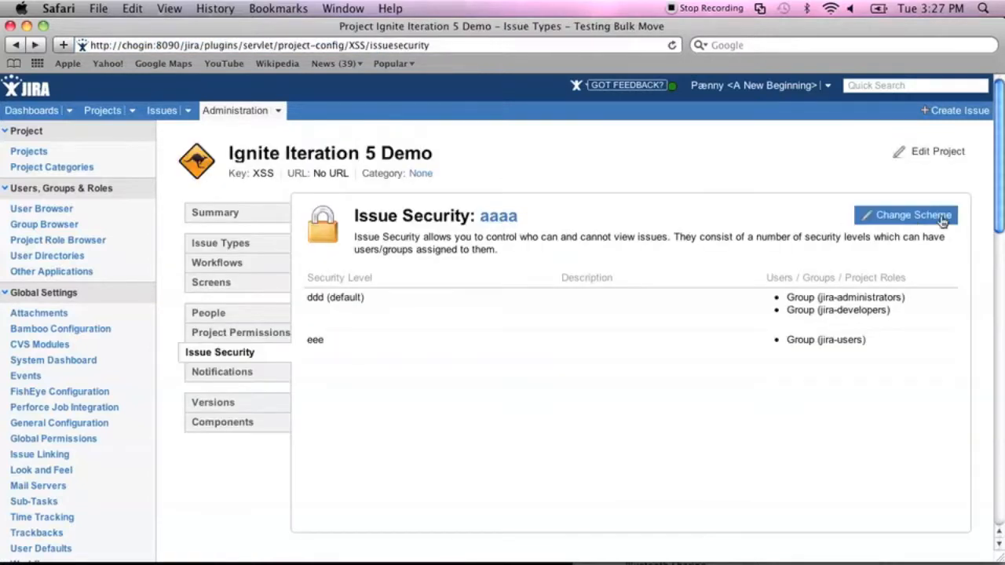
left_click(914, 219)
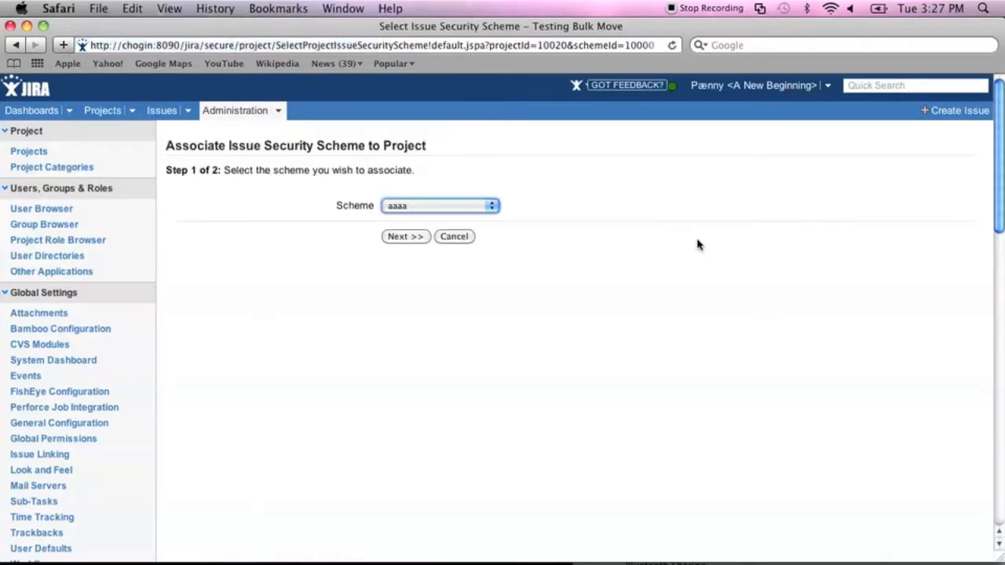
key("super+bracketleft")
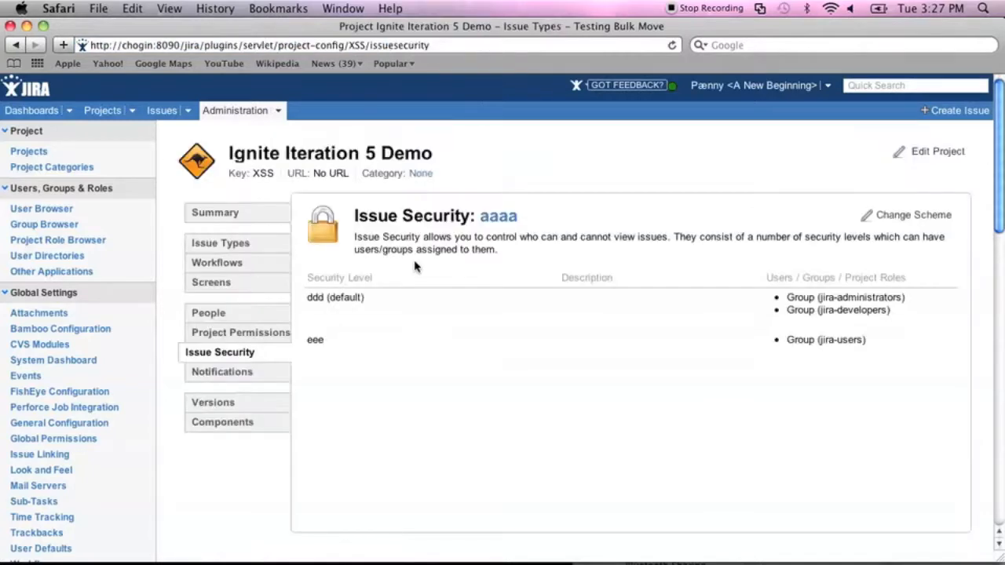
left_click(253, 270)
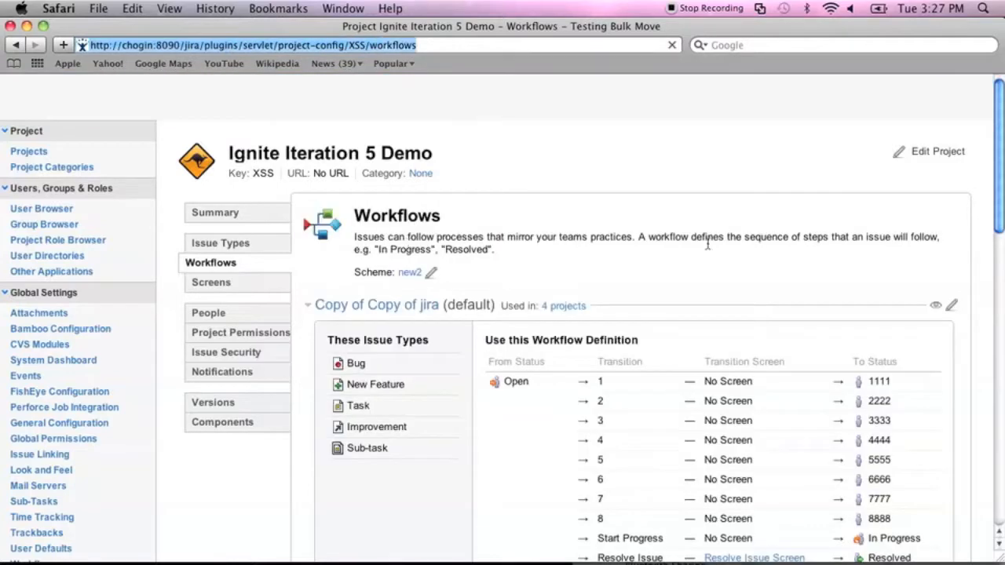
View the Copy of Copy of jira workflow as a diagram, then return to the transitions table.
scroll(738, 260, "down", 10)
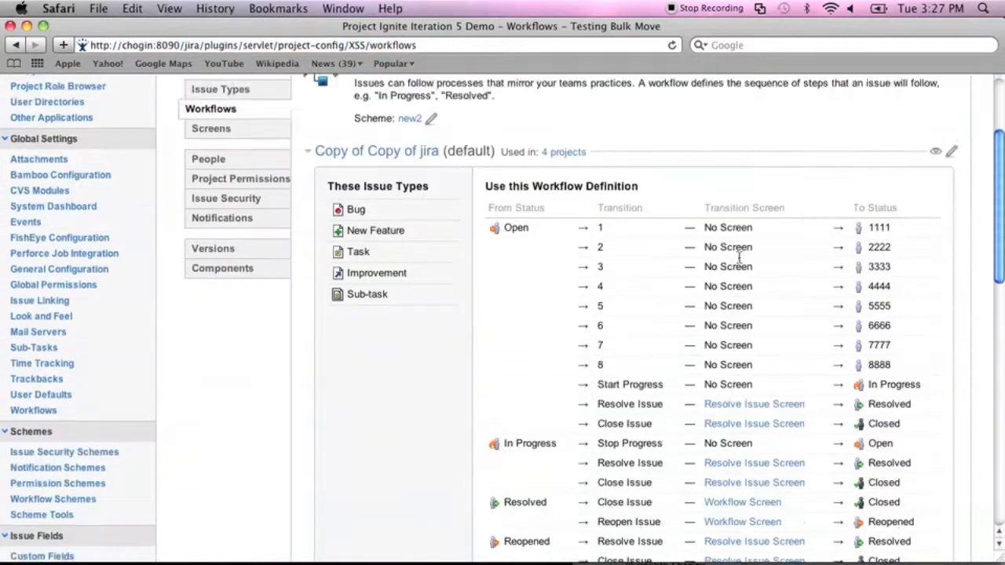
scroll(738, 261, "down", 8)
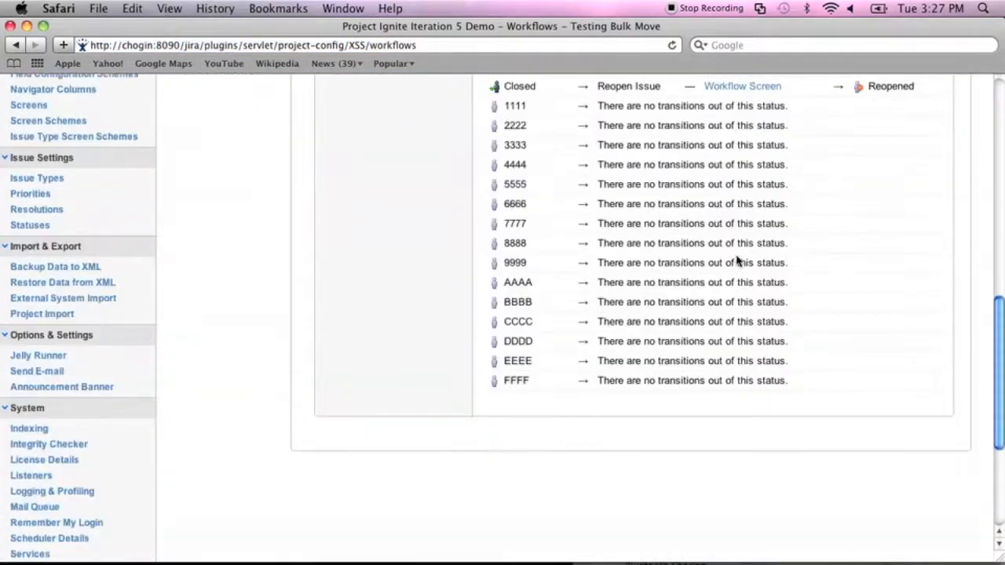
scroll(461, 385, "up", 15)
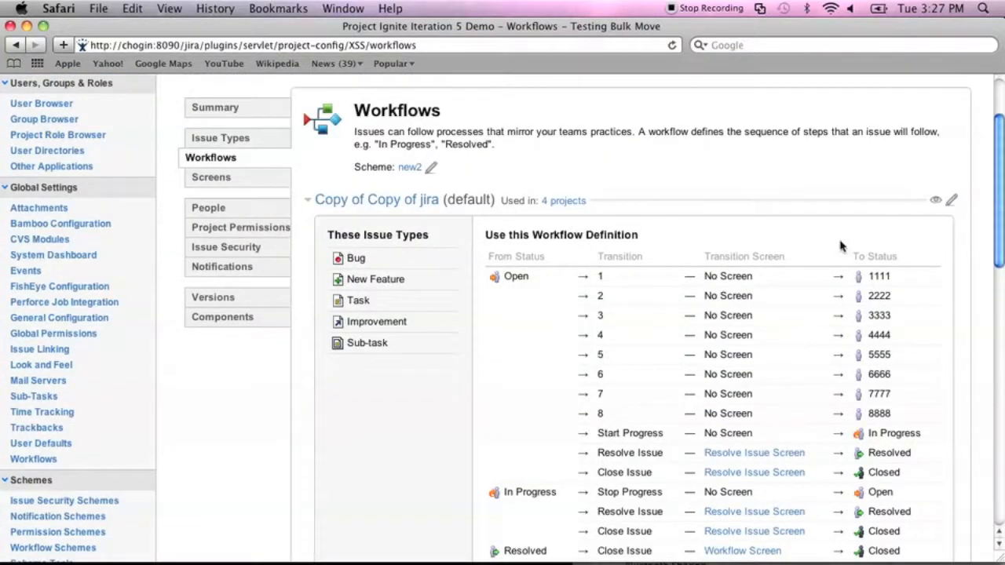
left_click(934, 201)
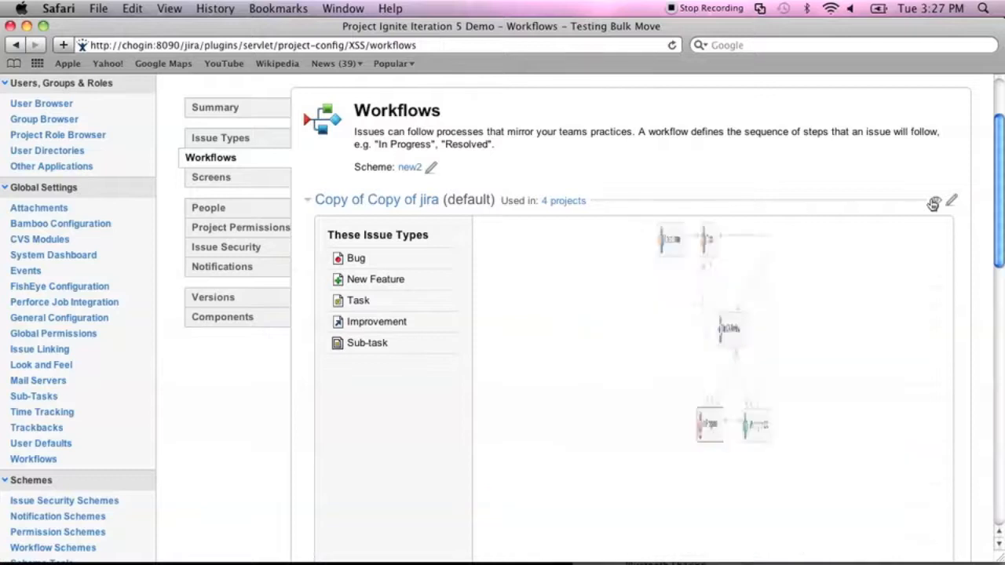
scroll(599, 410, "down", 5)
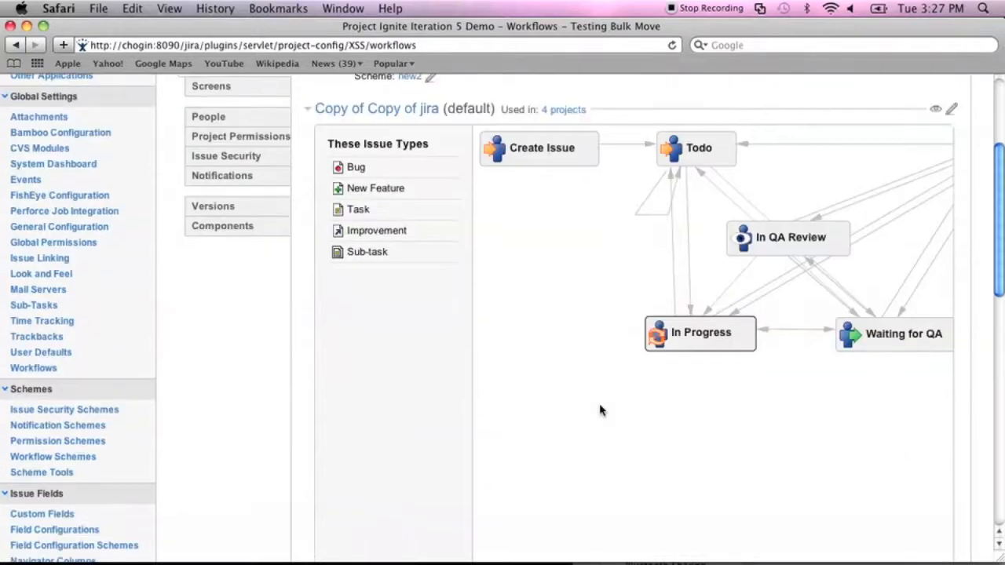
scroll(599, 410, "down", 8)
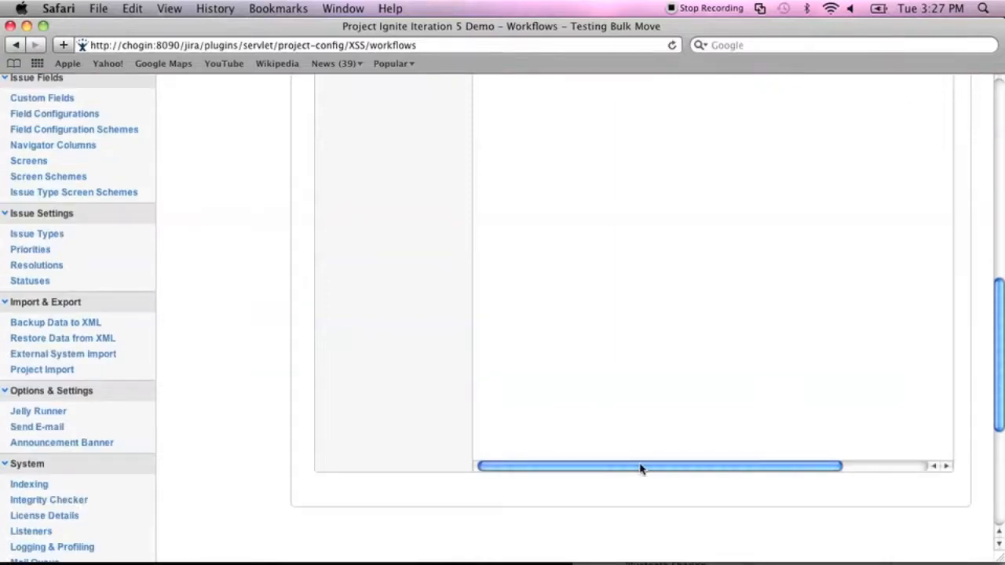
left_click_drag(638, 467, 803, 474)
scroll(803, 370, "up", 10)
scroll(803, 370, "up", 2)
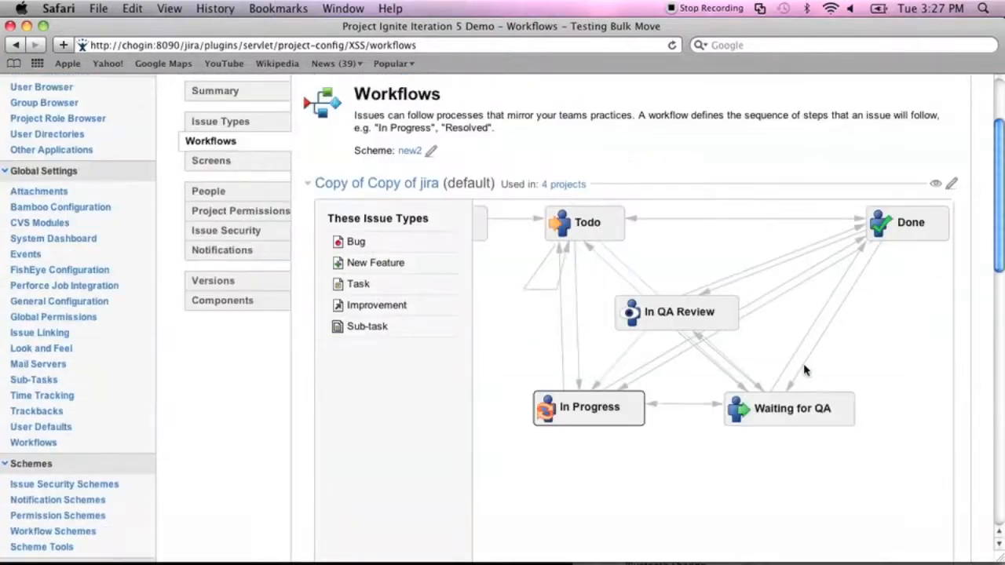
left_click(935, 188)
left_click(936, 188)
left_click(935, 188)
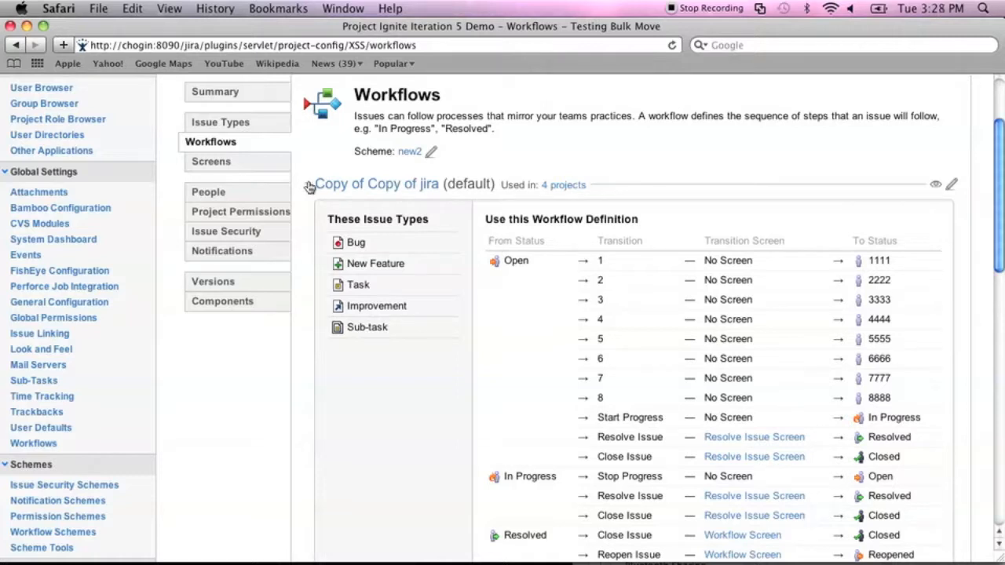
Check which projects use the workflow, collapse and re-expand its section, then view screen settings.
left_click(564, 187)
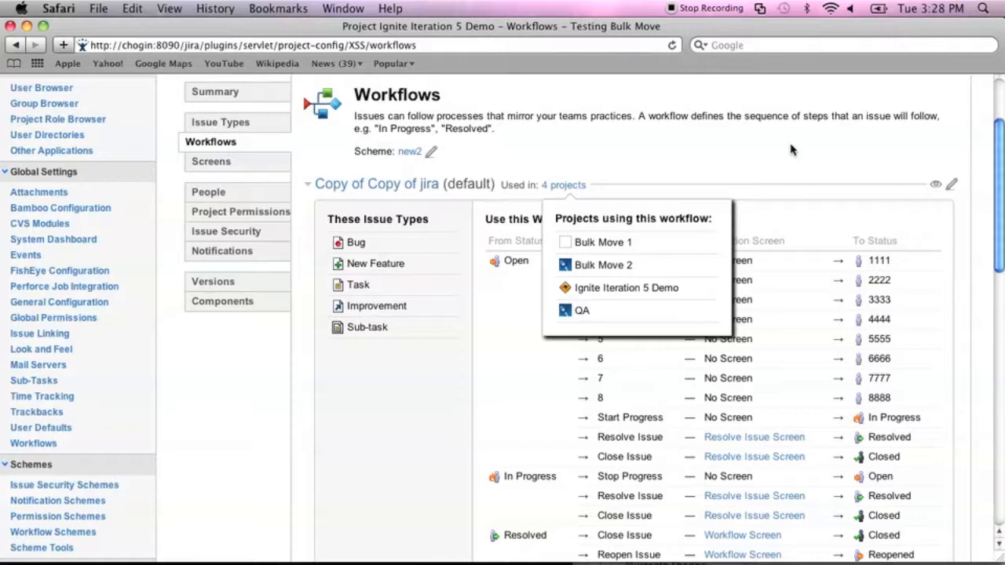
left_click(531, 167)
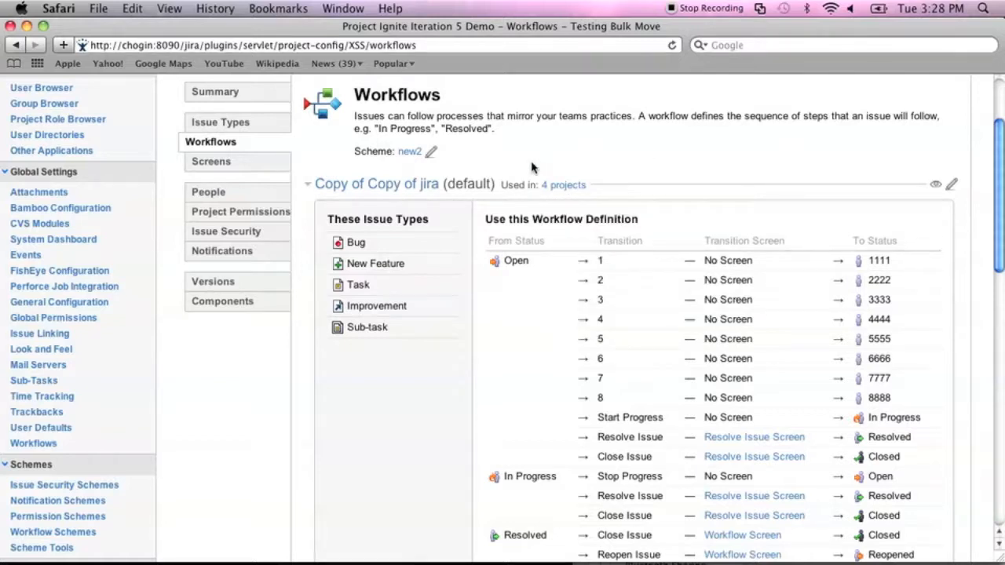
left_click(324, 184)
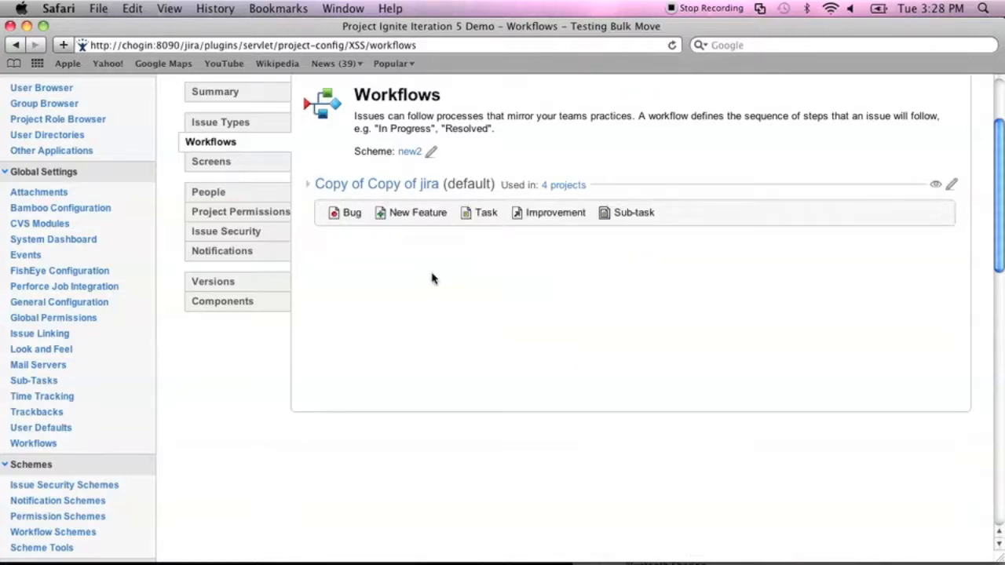
left_click(376, 187)
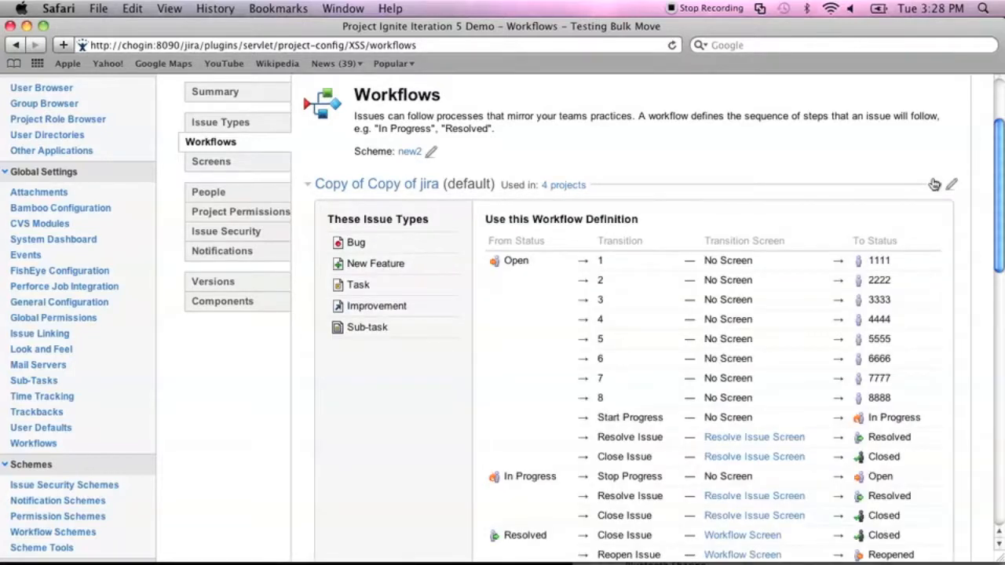
scroll(675, 180, "up", 3)
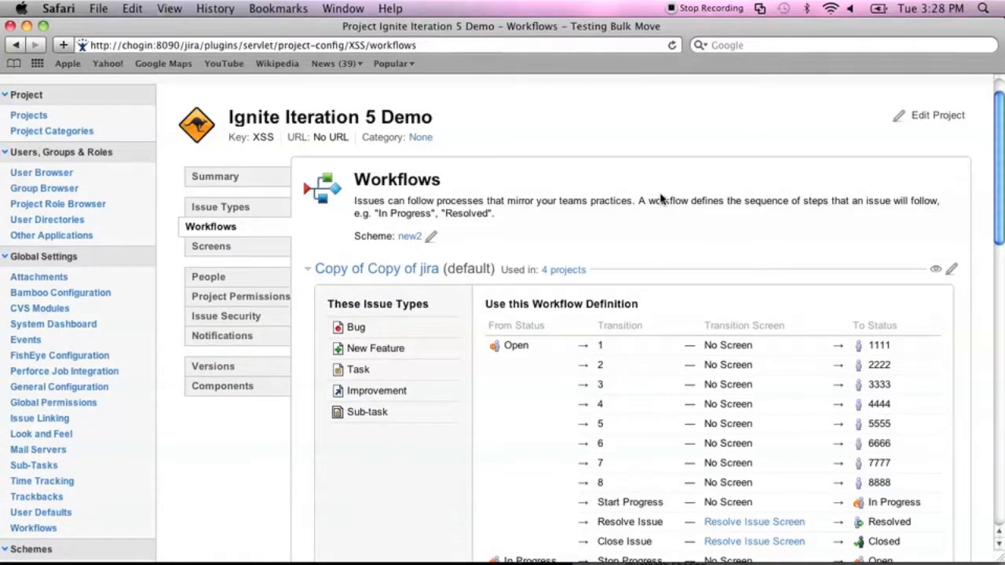
scroll(660, 198, "down", 3)
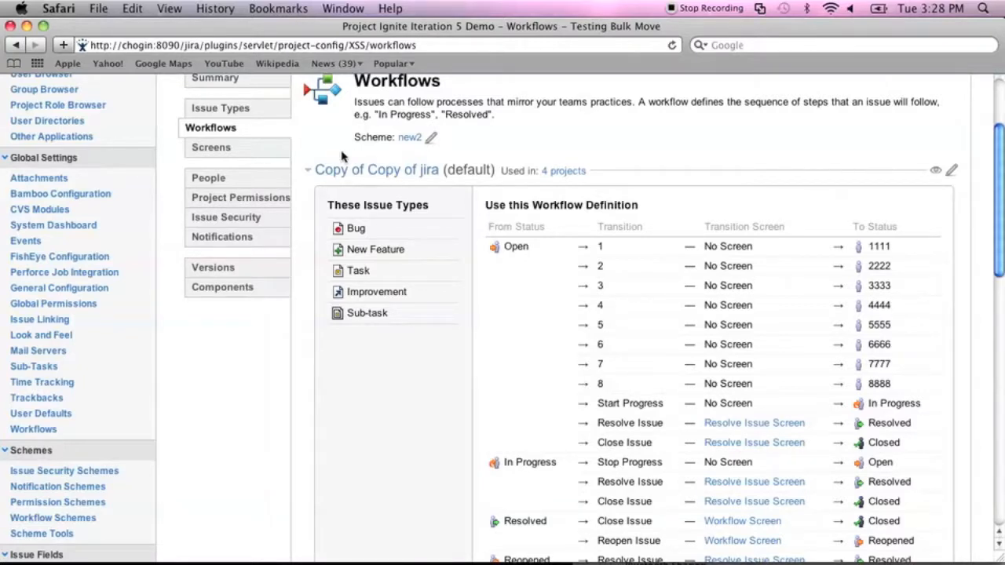
left_click(246, 149)
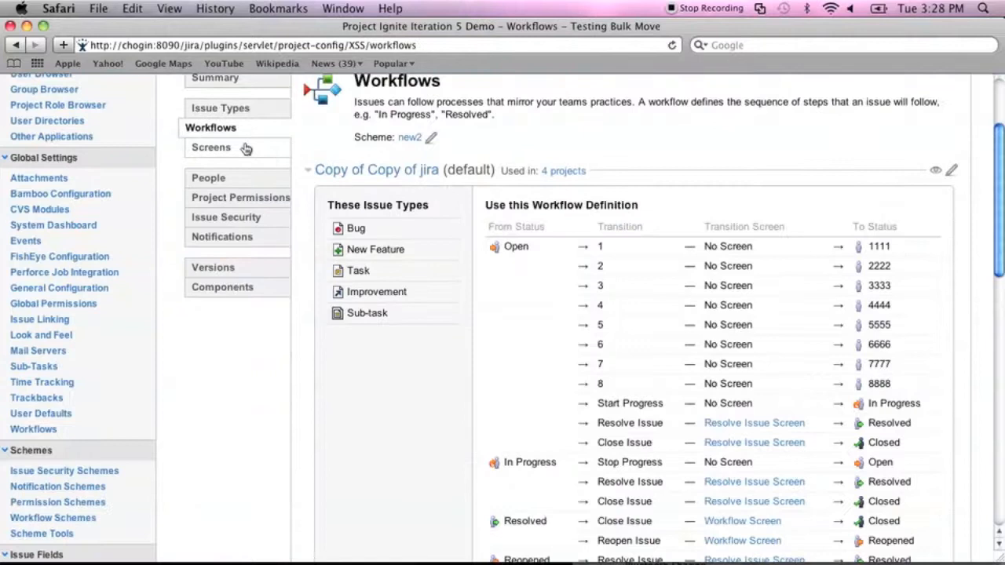
scroll(569, 117, "up", 3)
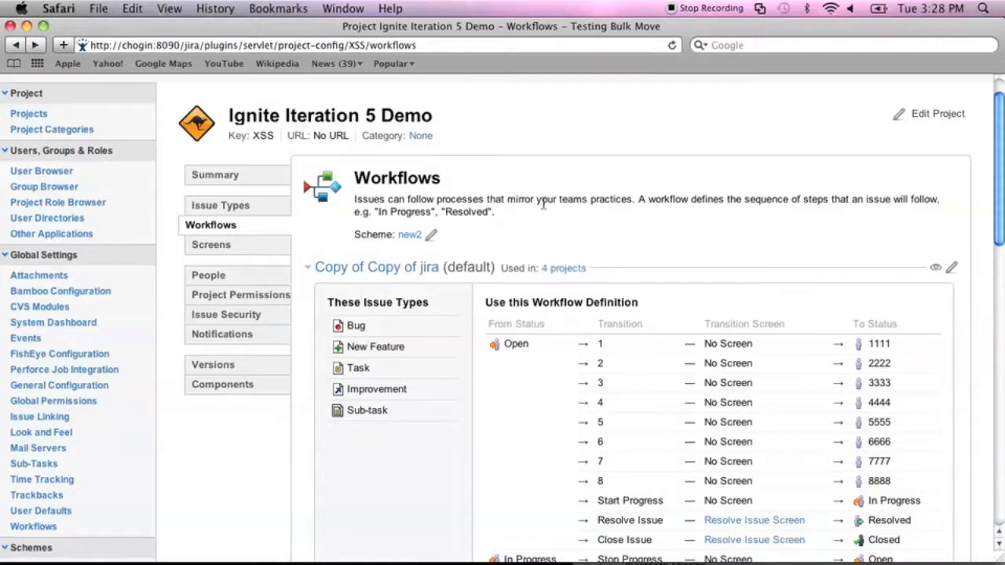
left_click(410, 235)
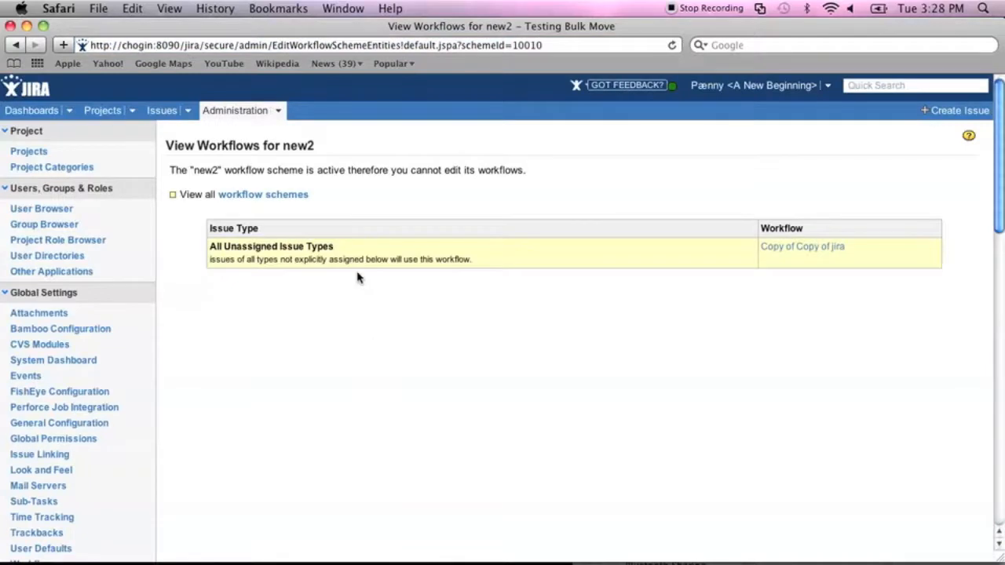
key("super+bracketleft")
left_click(434, 237)
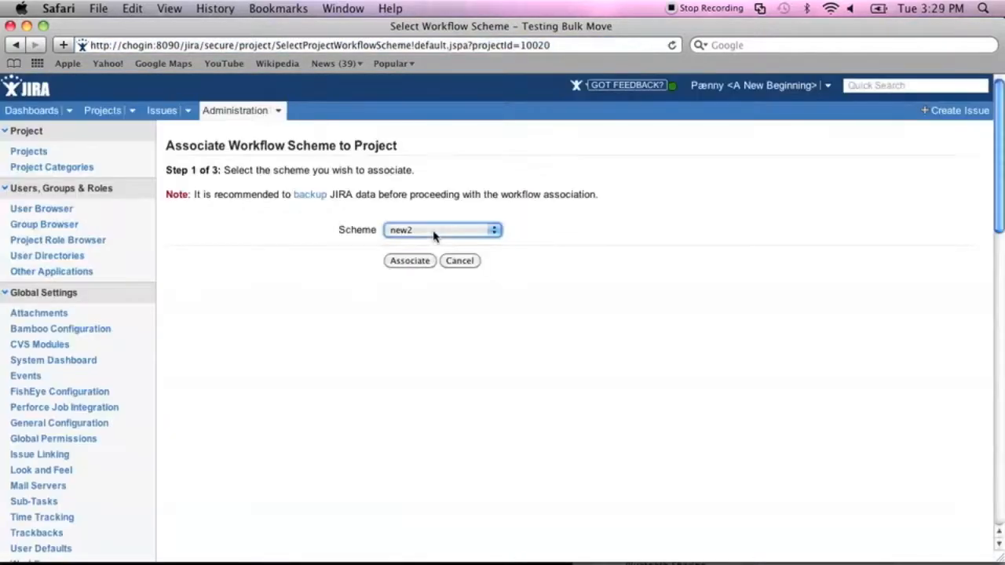
key("super+bracketleft")
left_click(952, 270)
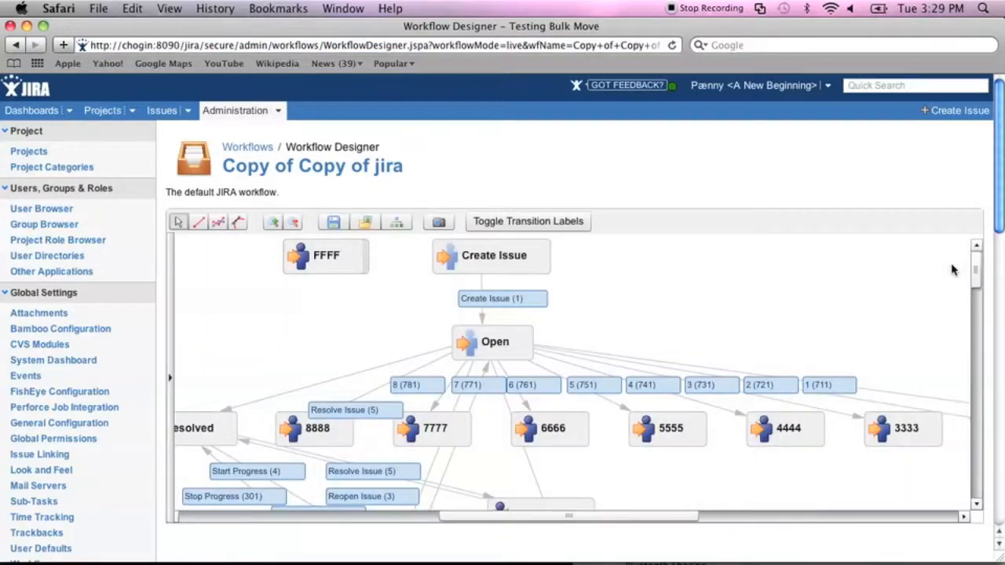
key("super+bracketleft")
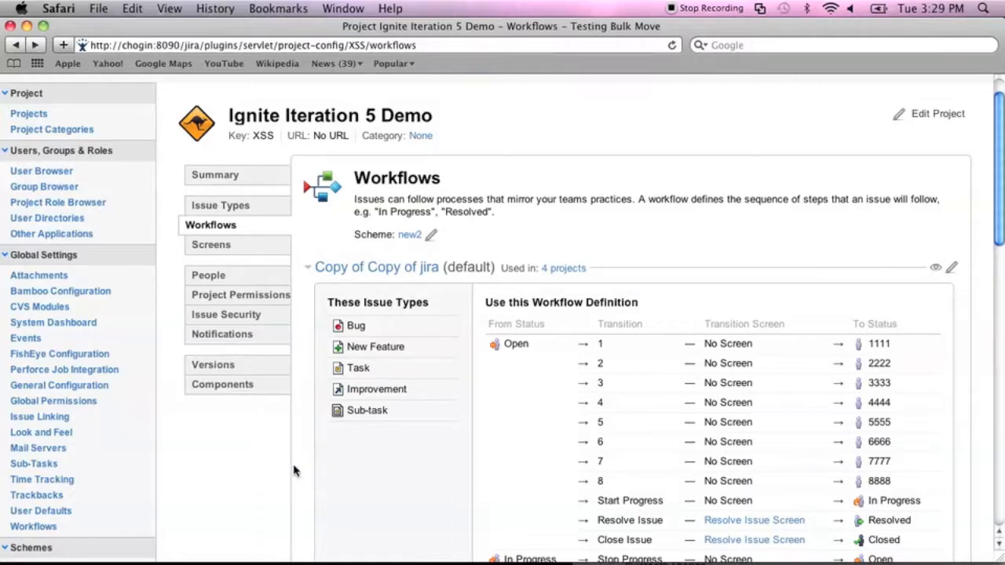
left_click(222, 246)
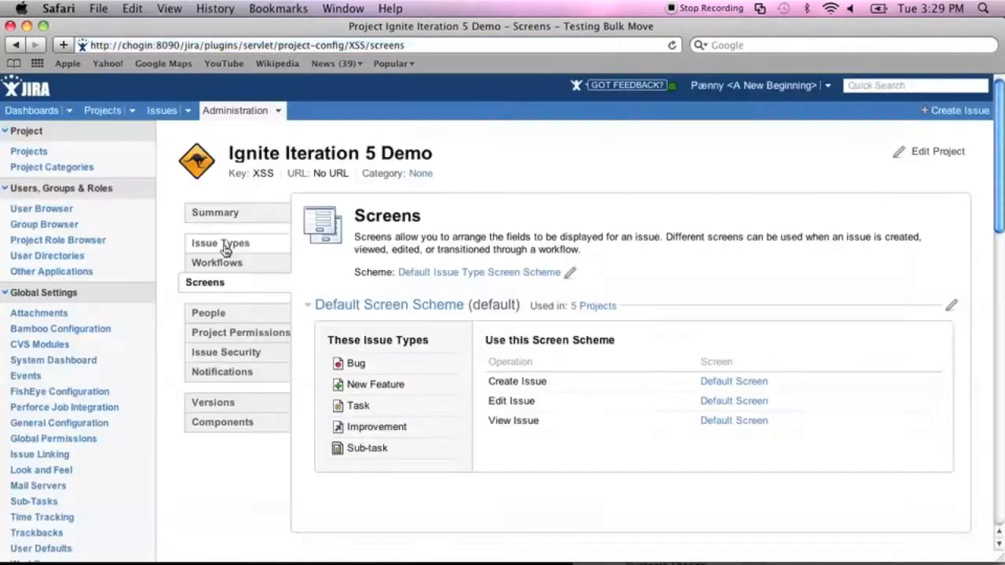
Start changing the issue type screen scheme, then back out to the Screens page.
mouse_move(597, 306)
left_click(570, 272)
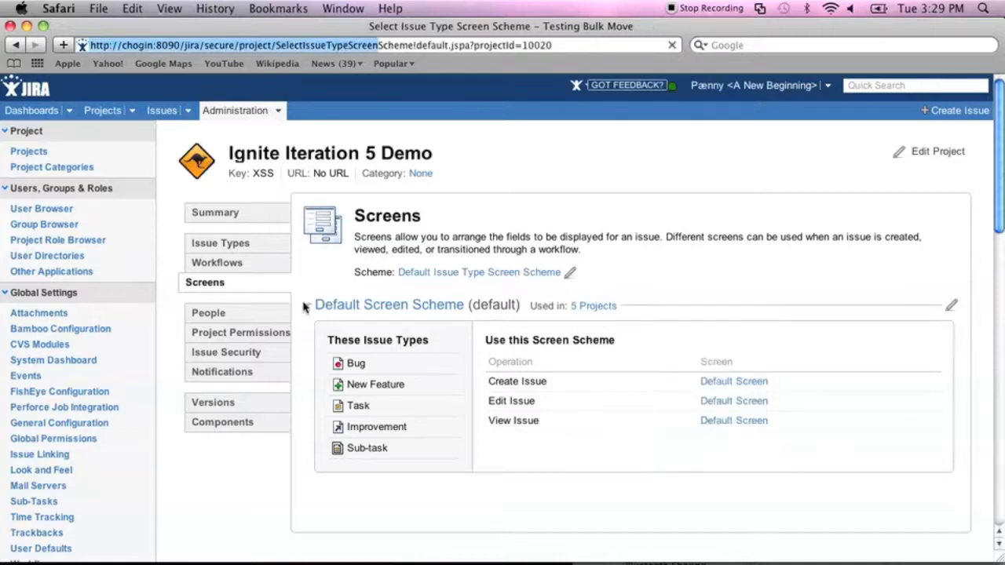
key("super+bracketleft")
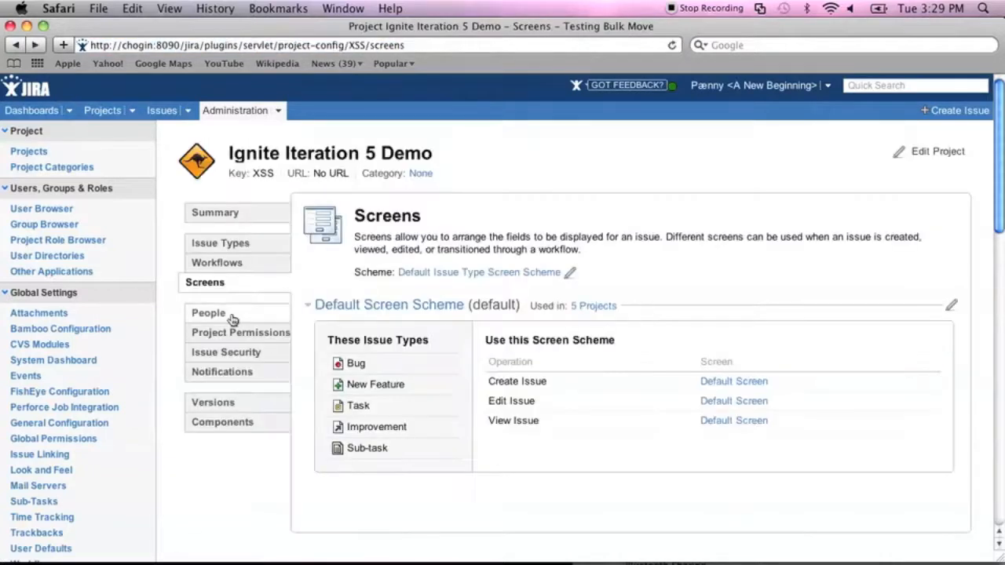
Add the jira-users group and two users to the Administrators role and save.
left_click(230, 316)
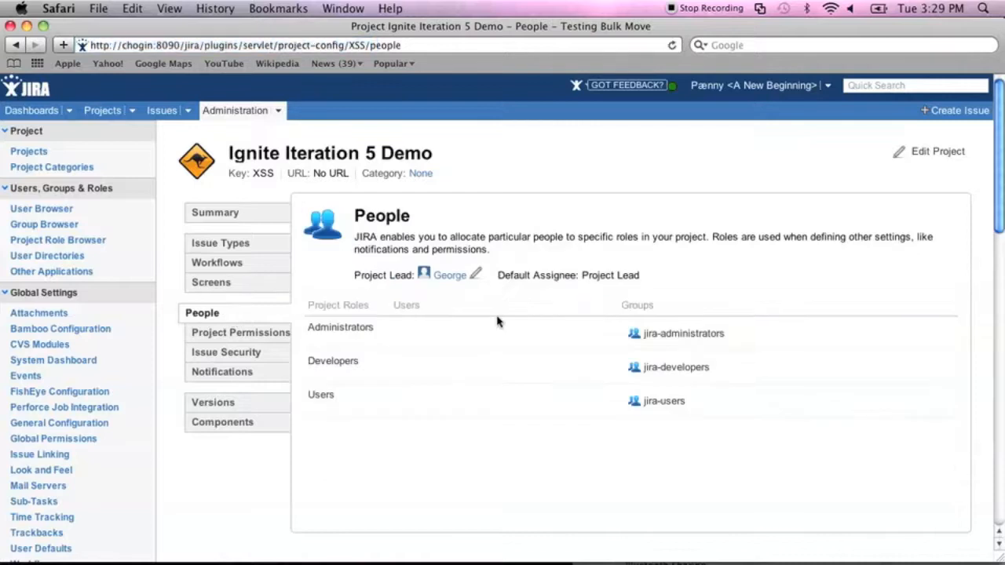
left_click(664, 335)
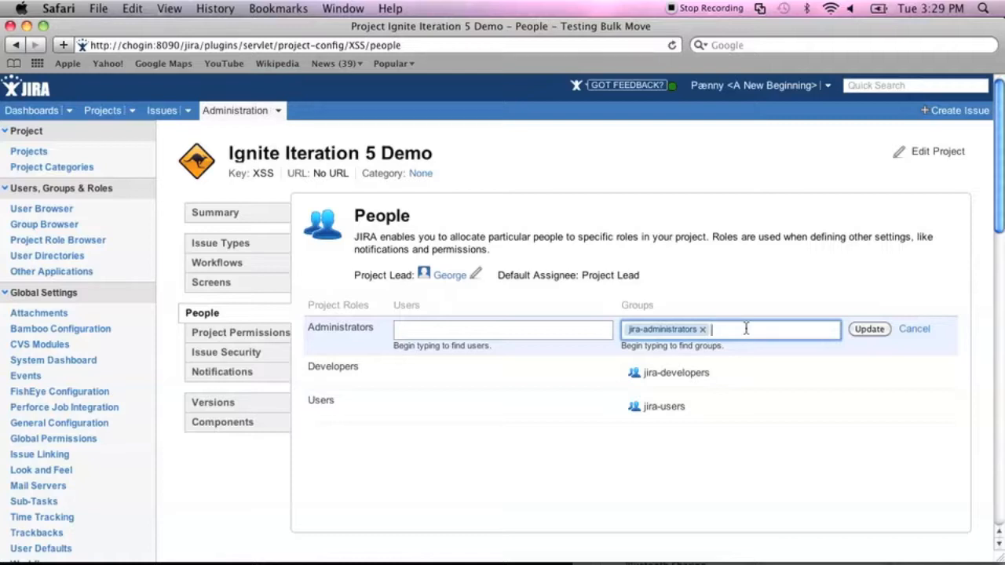
type("ji")
key("Down")
key("Return")
left_click(520, 330)
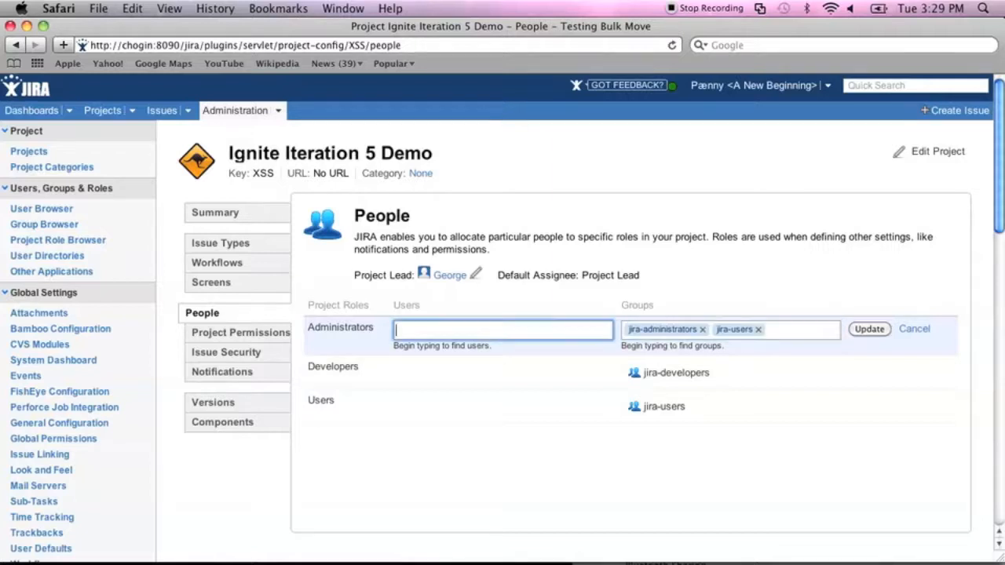
type("adm")
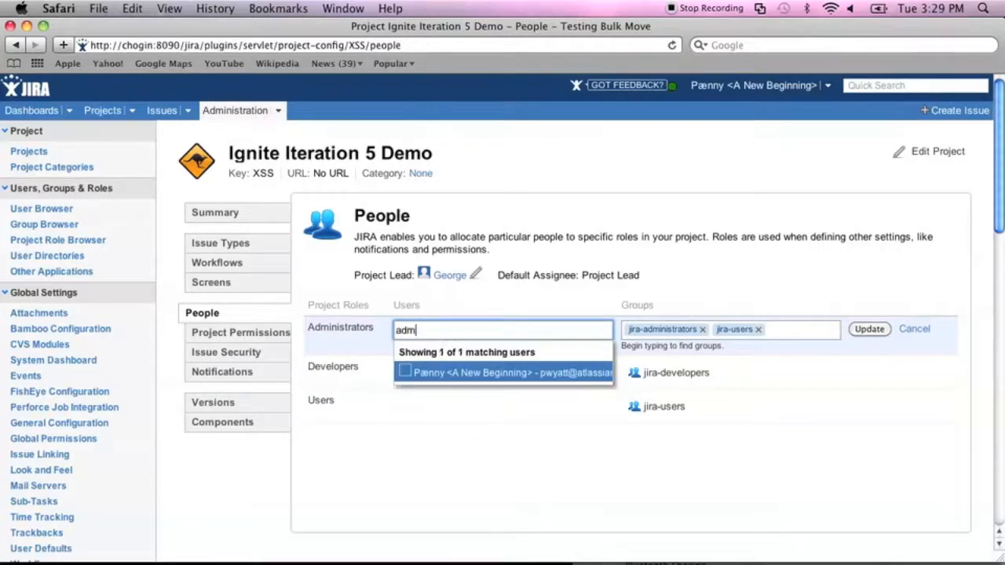
key("Return")
type("fred")
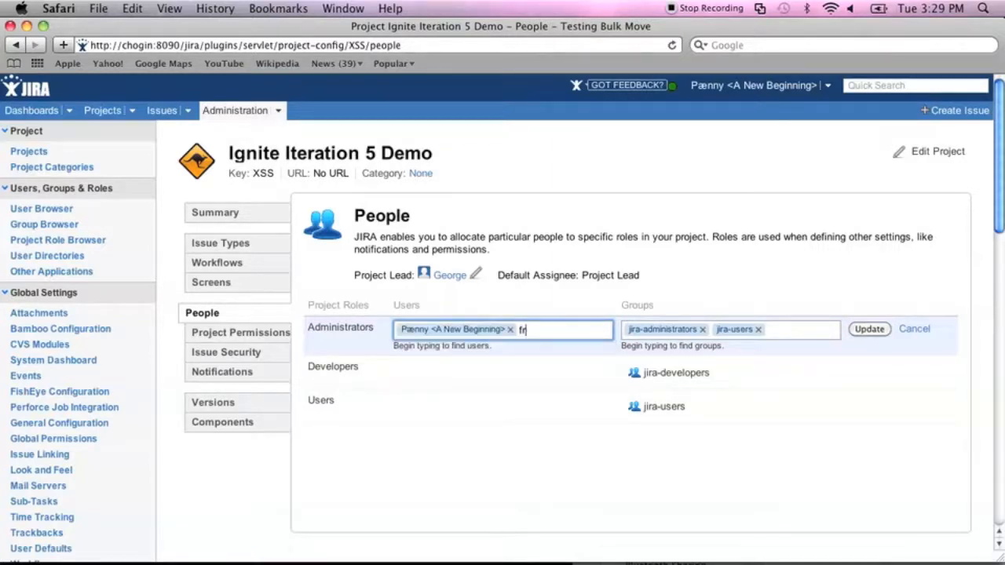
key("Return")
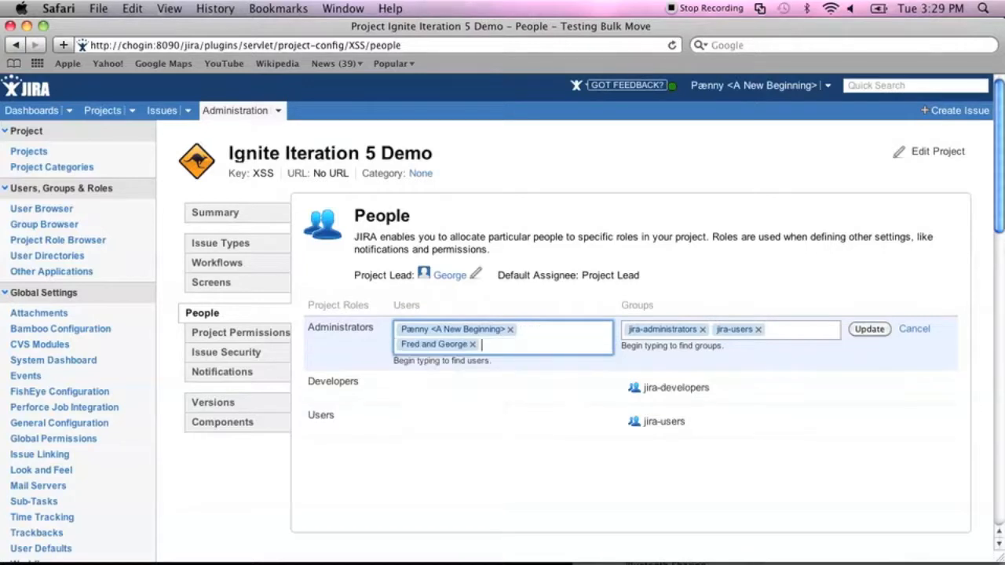
key("Return")
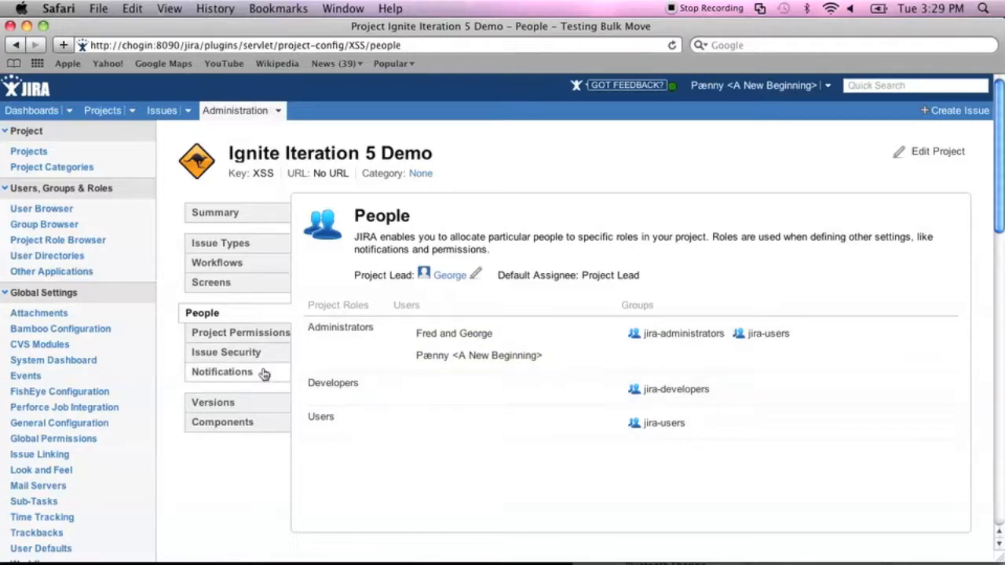
Select the server host name in the page address for editing.
key("super+l")
key("Left")
key("alt+shift+Left")
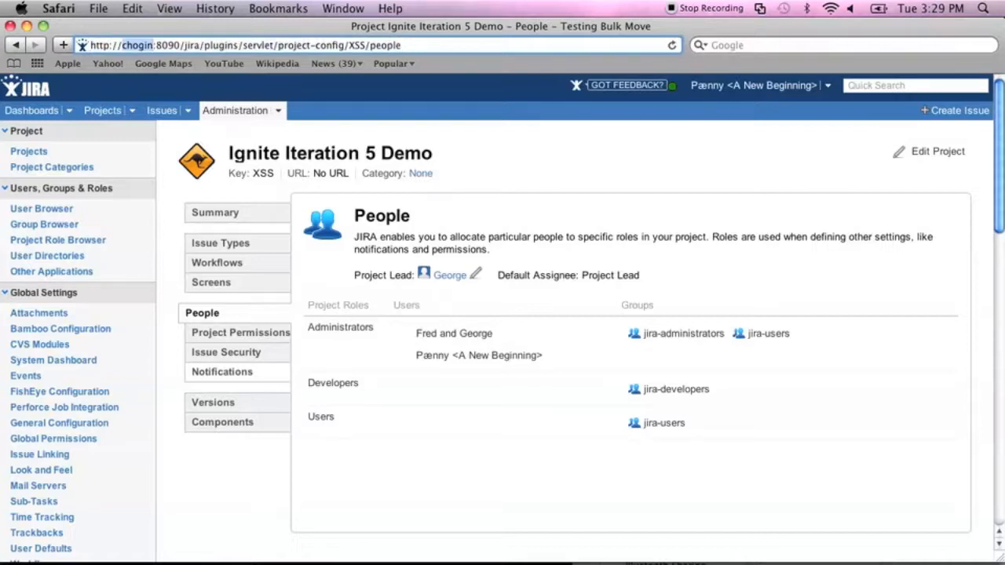
Change the address to the frother host and QA project key and load it.
type("frother")
key("alt+Right")
key("alt+Right")
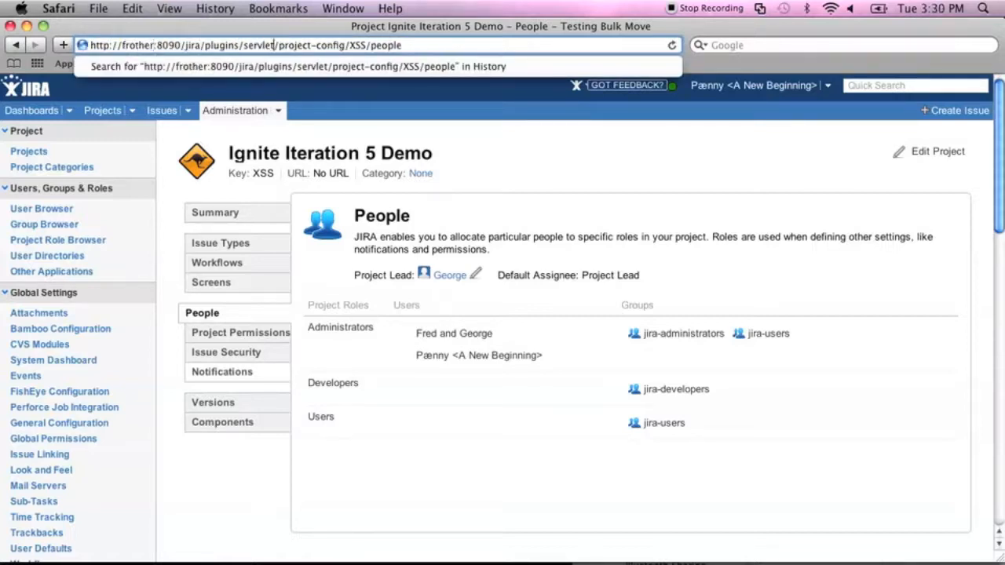
key("alt+shift+Left")
type("QA")
key("Return")
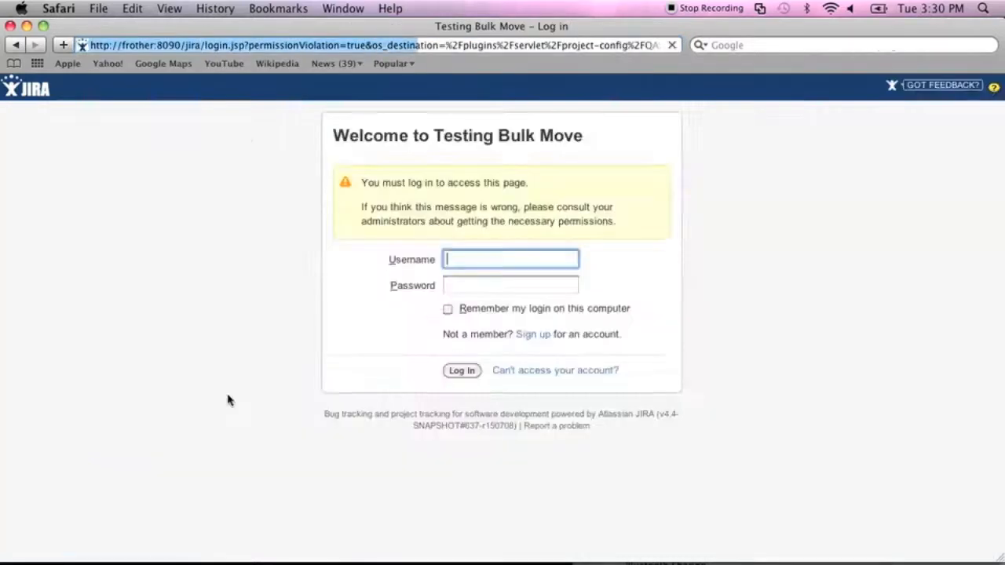
Log in as the administrator with the remember-login option ticked.
key("Tab")
key("Tab")
key("space")
key("Return")
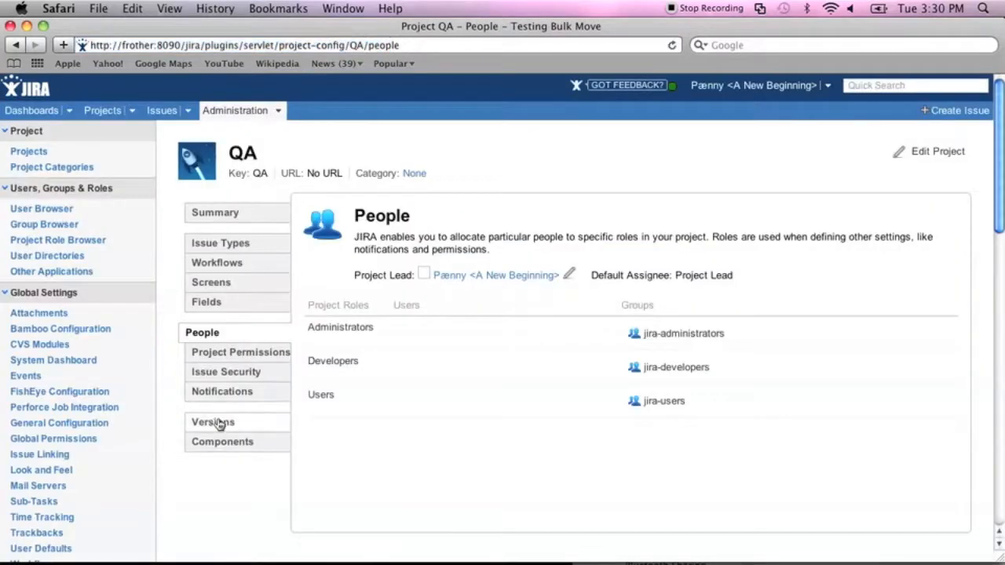
Open the QA project's Components page and click into its lead and name fields.
left_click(222, 443)
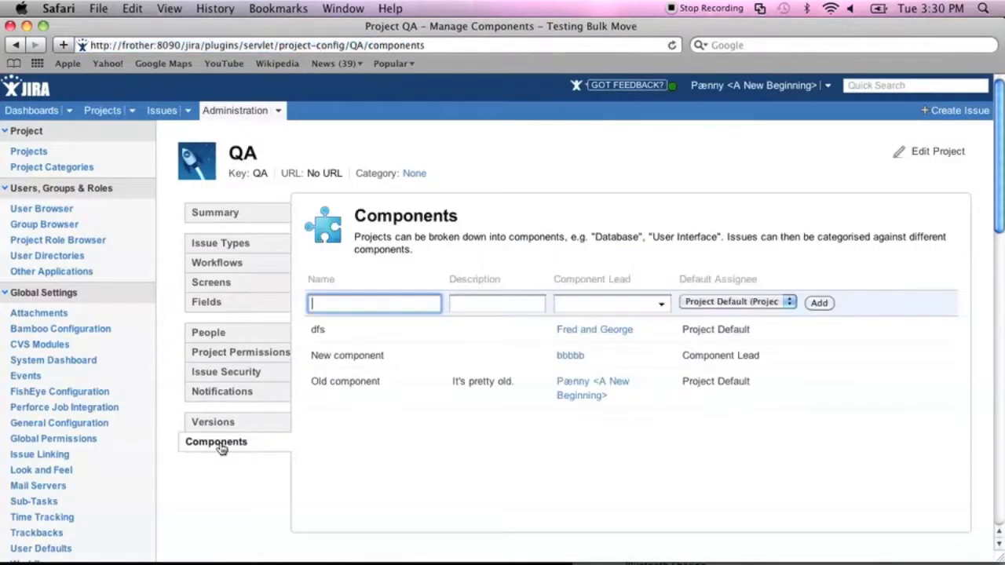
left_click(587, 299)
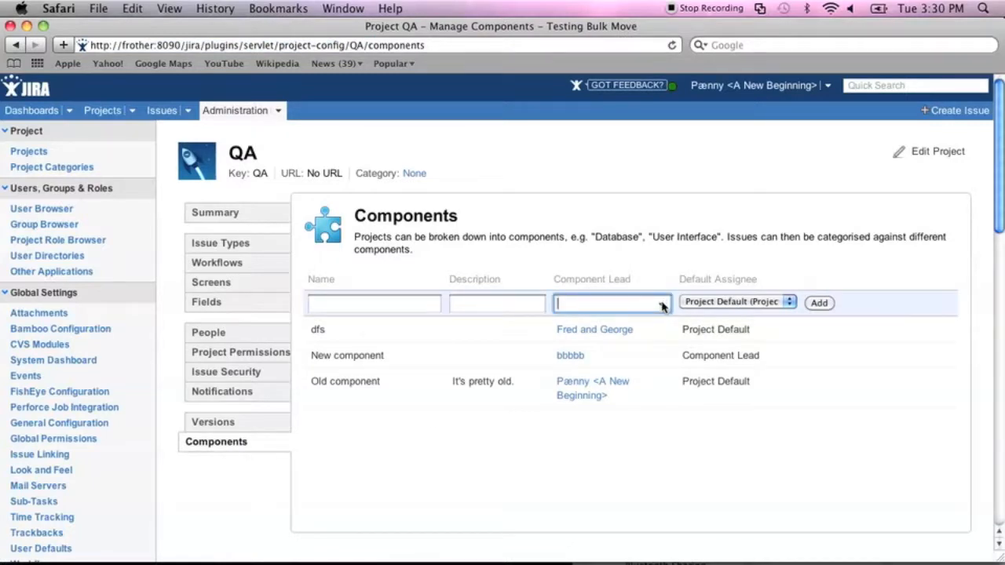
left_click(390, 303)
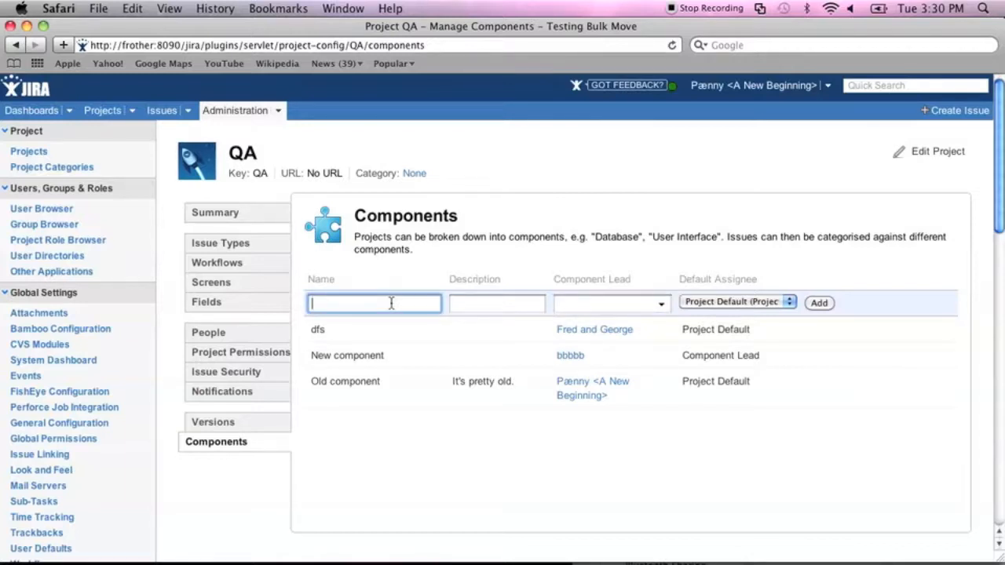
Go back to the Ignite Iteration 5 Demo project, confirm leaving, and show its Components.
key("super+bracketleft")
key("super+bracketleft")
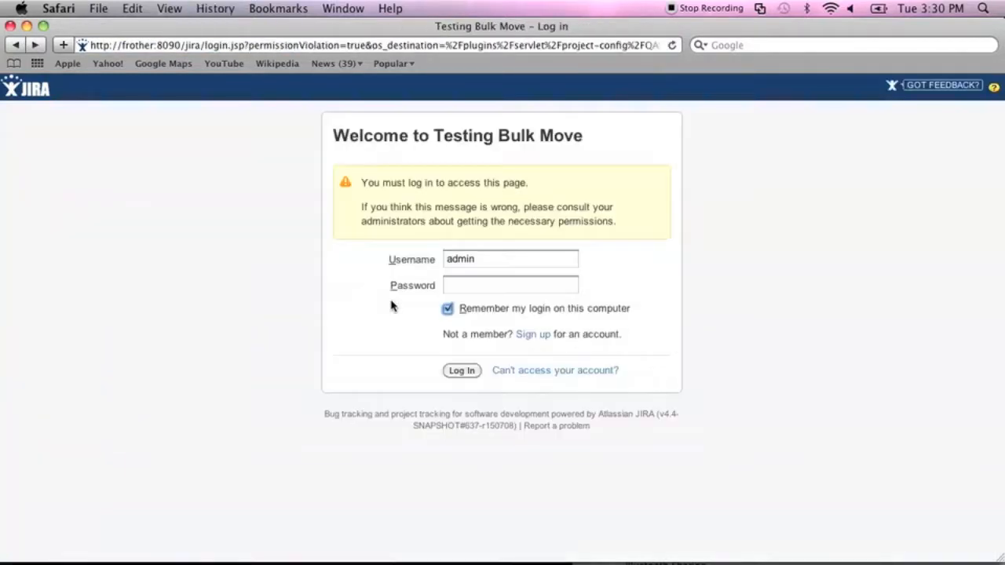
key("super+bracketleft")
key("Return")
left_click(224, 423)
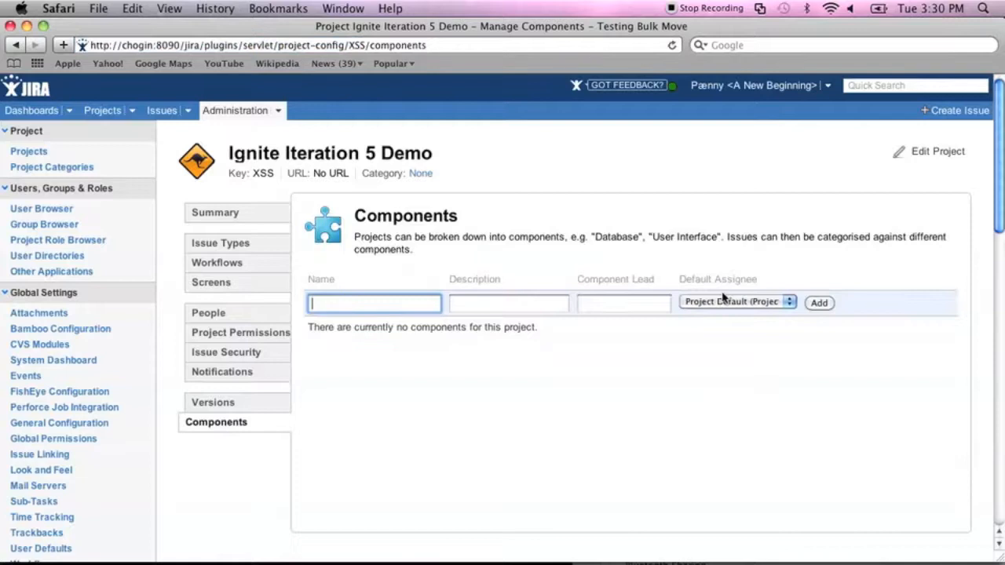
Try adding component 'asdf;kjasd' with a nonexistent lead user; JIRA rejects it.
type("asdf;kjasd")
key("Tab")
key("Tab")
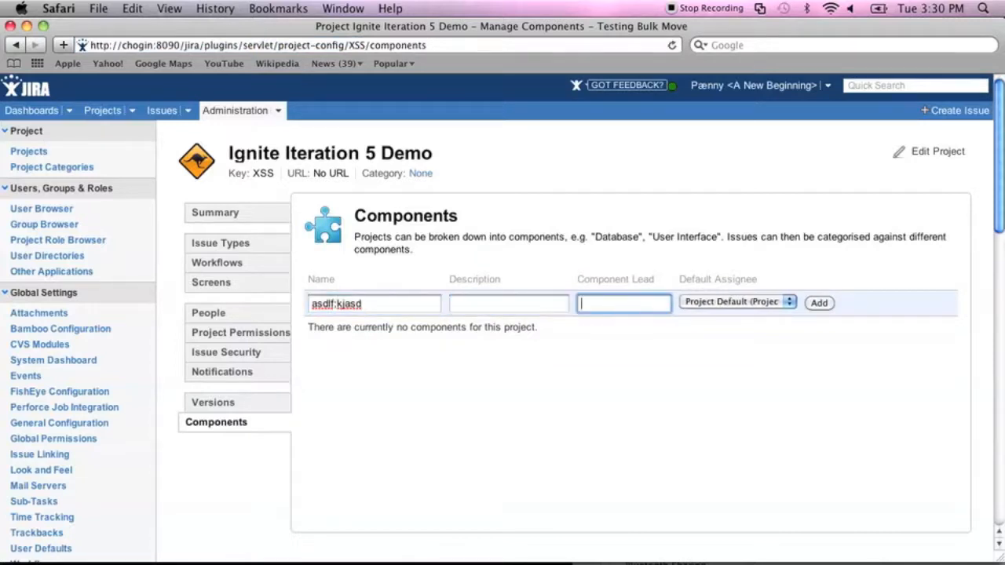
type("__fred__")
key("Tab")
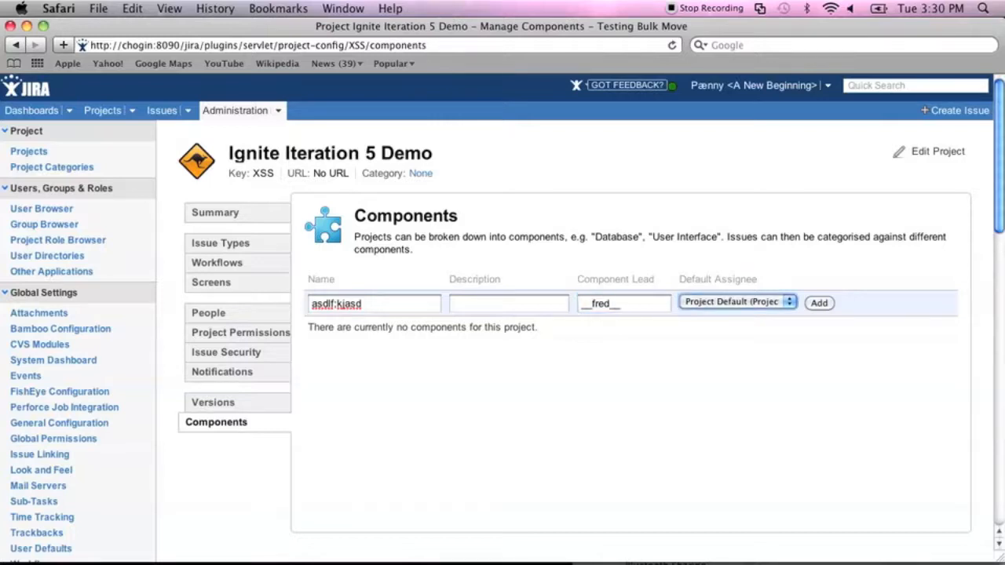
left_click(818, 303)
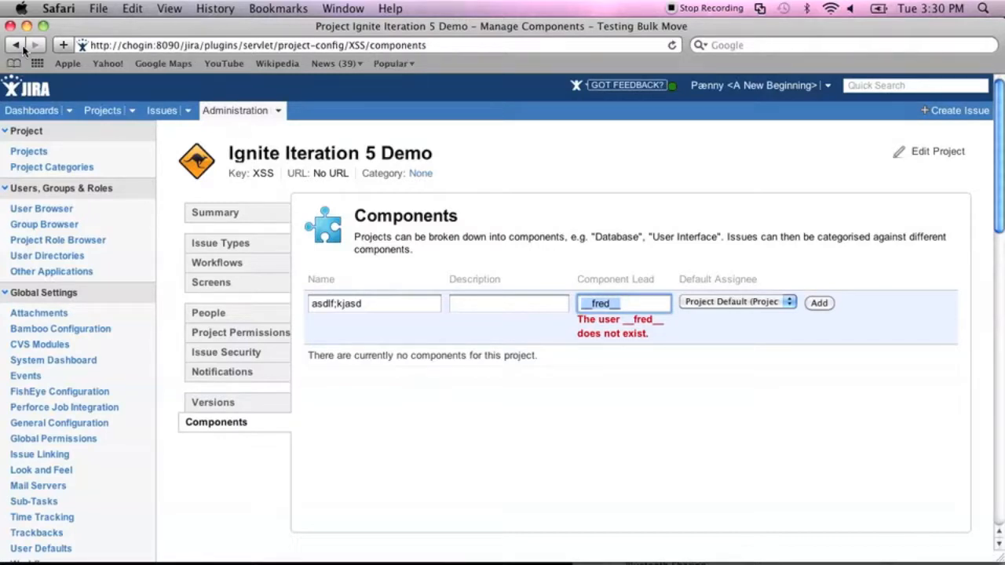
Replace the server host name in the address with frother.
left_click(131, 45)
double_click(130, 45)
type("frother")
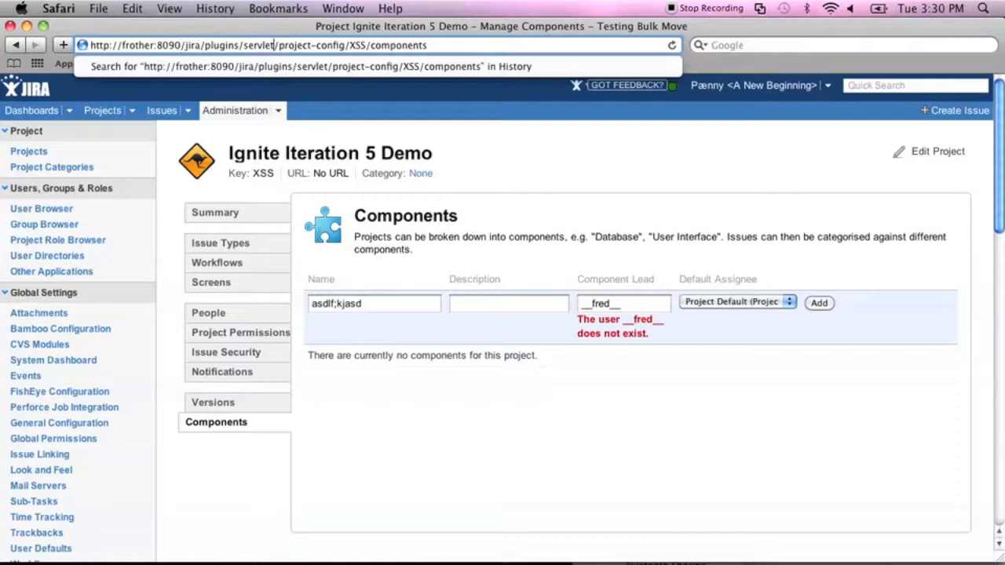
Change the project key in the address to QA and load its Components page.
double_click(358, 44)
type("QA")
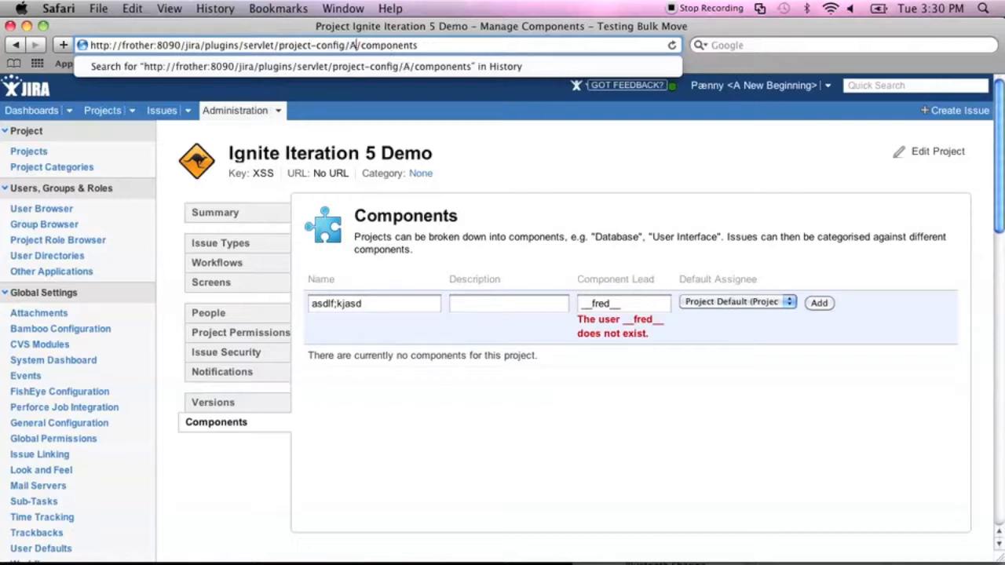
key("Return")
key("Return")
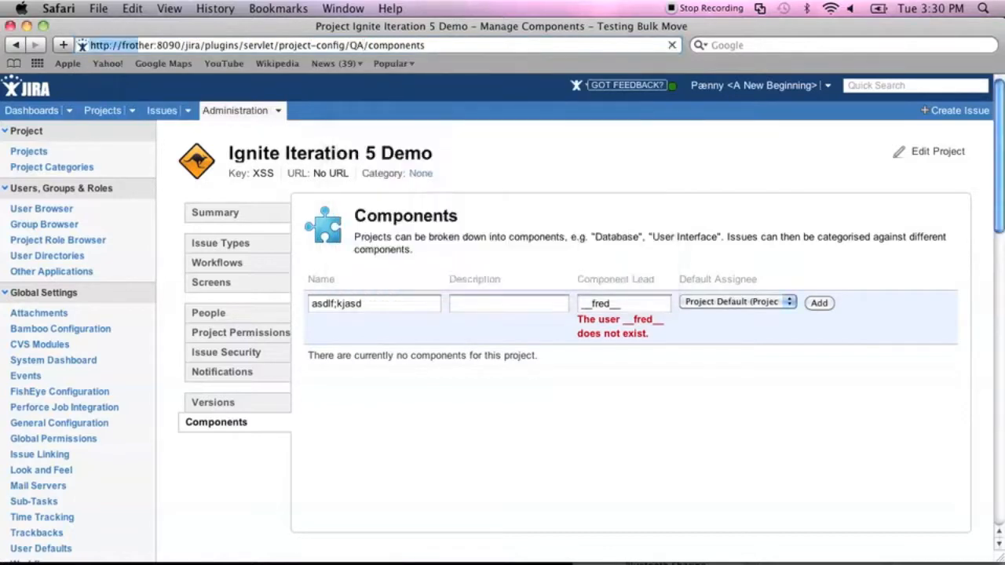
Add component 'as;dlfkajs' with test chosen as lead from the autocomplete.
type("as;dlfkajs")
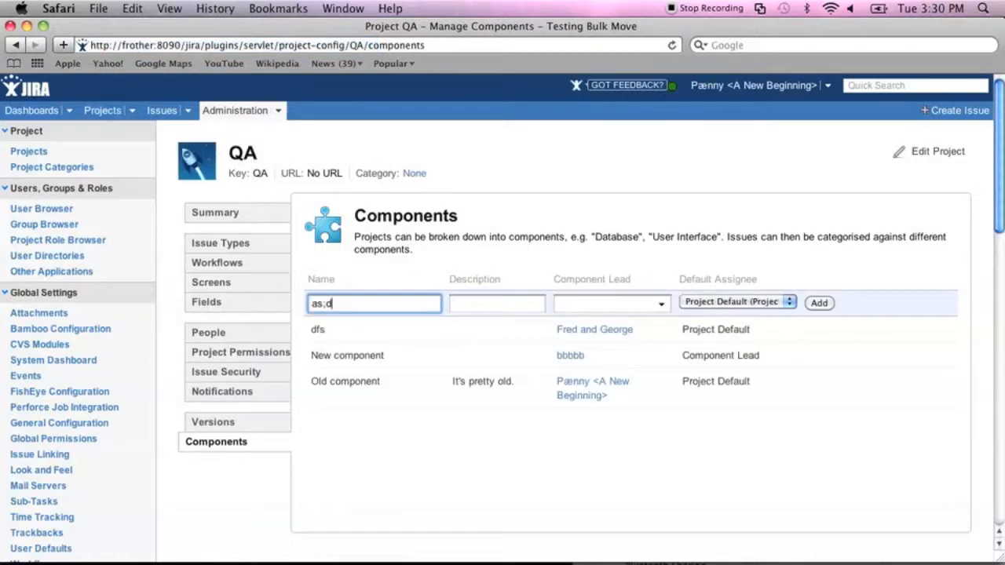
key("Tab")
key("Tab")
type("__")
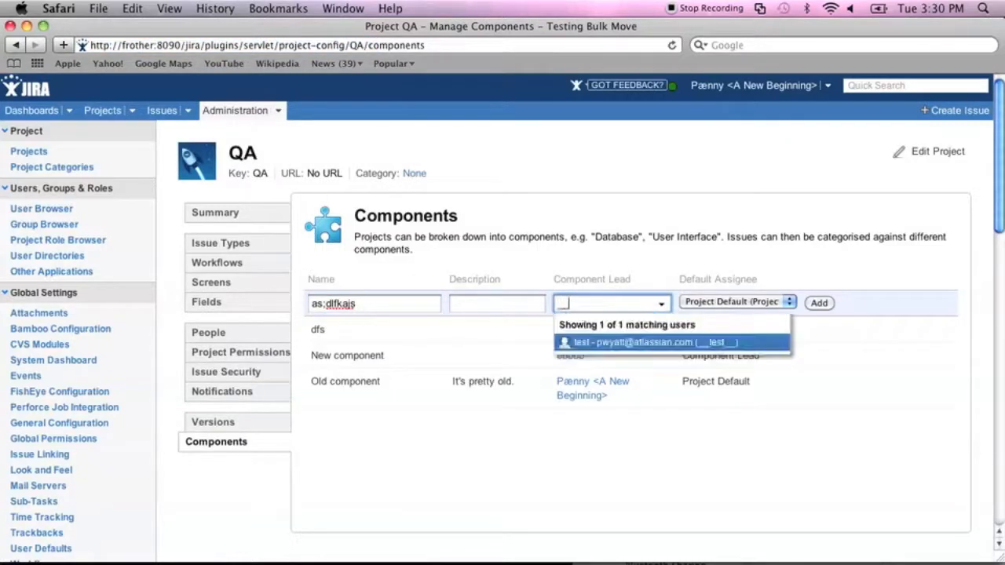
key("Return")
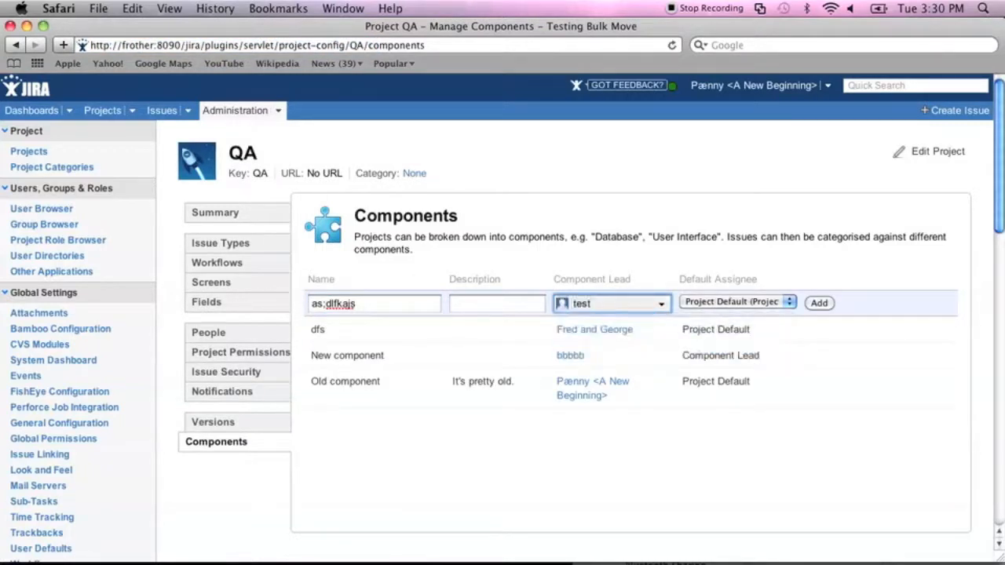
key("Return")
Add component 'asdfasdf' led by the signed-in user, after a nameless attempt fails.
key("Tab")
key("Tab")
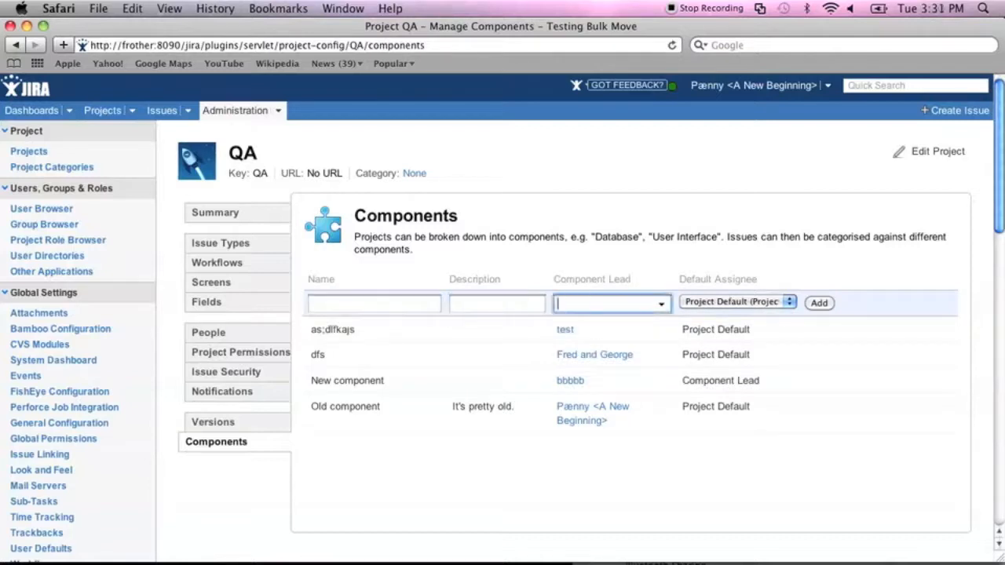
type("bb")
key("Return")
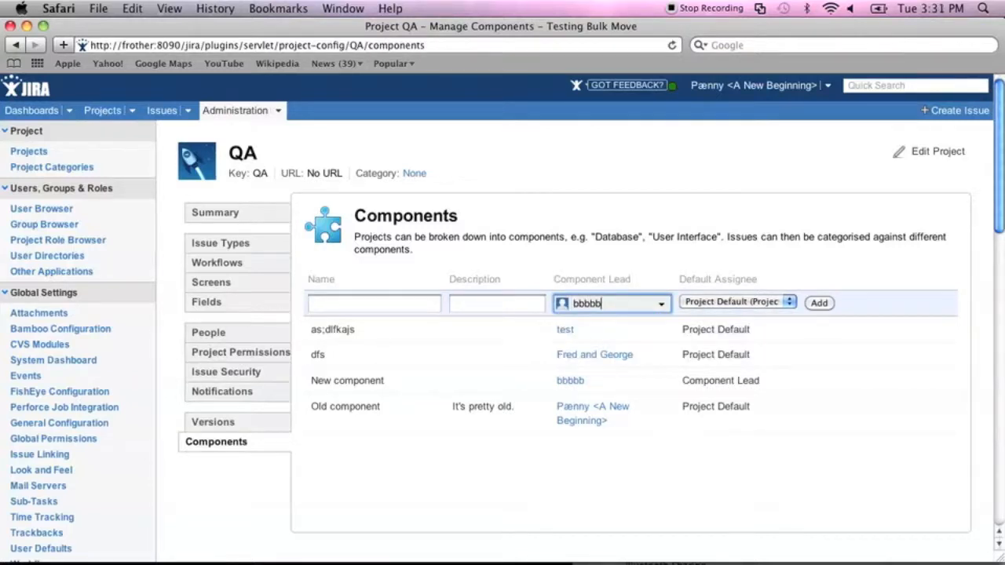
key("BackSpace")
type("asdf")
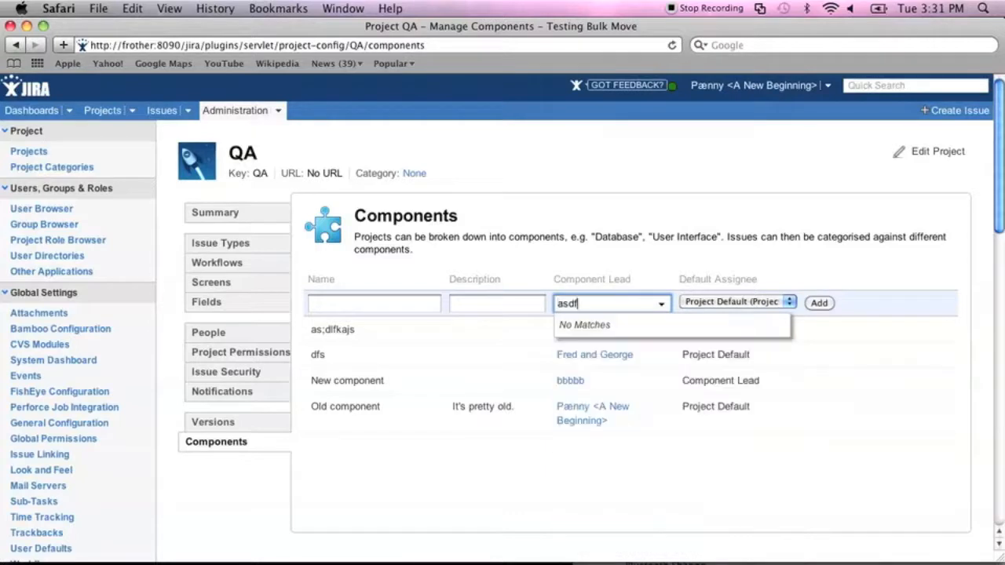
key("BackSpace")
key("BackSpace")
key("BackSpace")
key("BackSpace")
key("BackSpace")
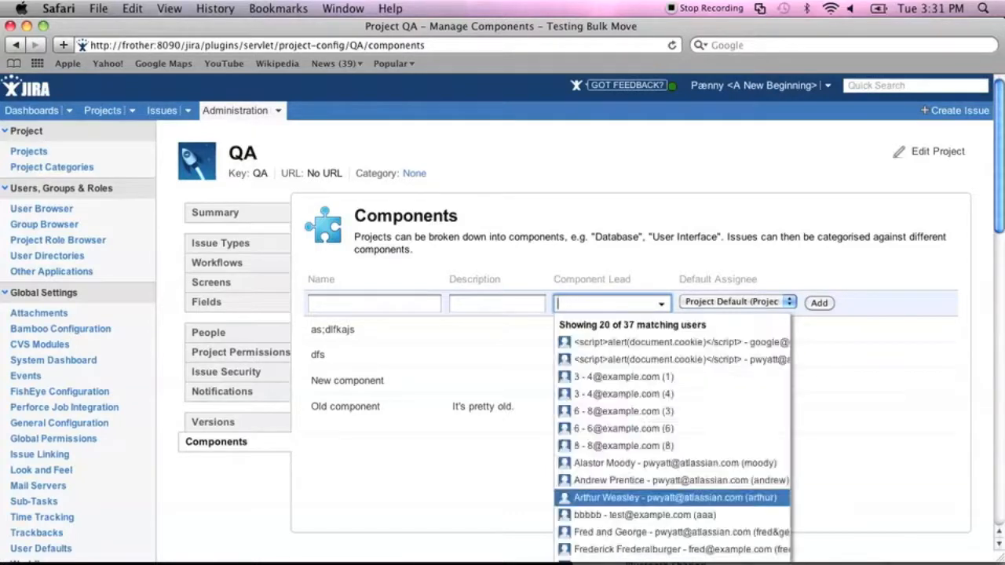
type("ad")
key("Return")
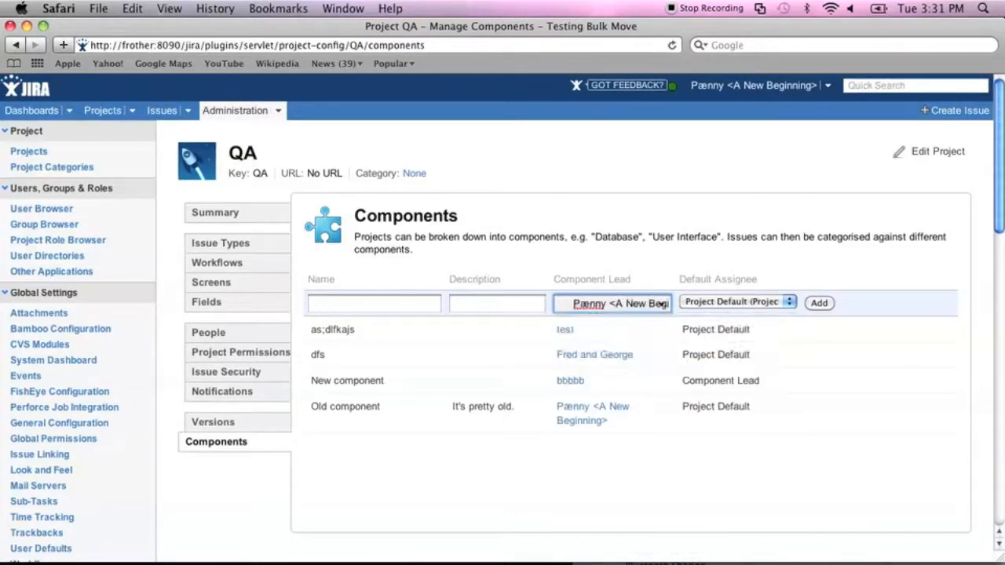
key("Return")
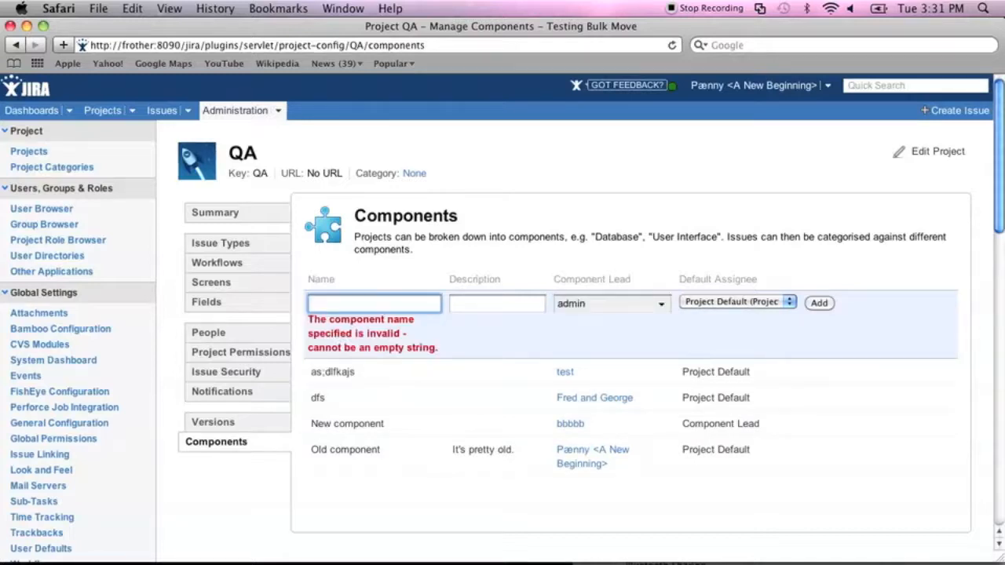
type("asdfasdf")
key("Return")
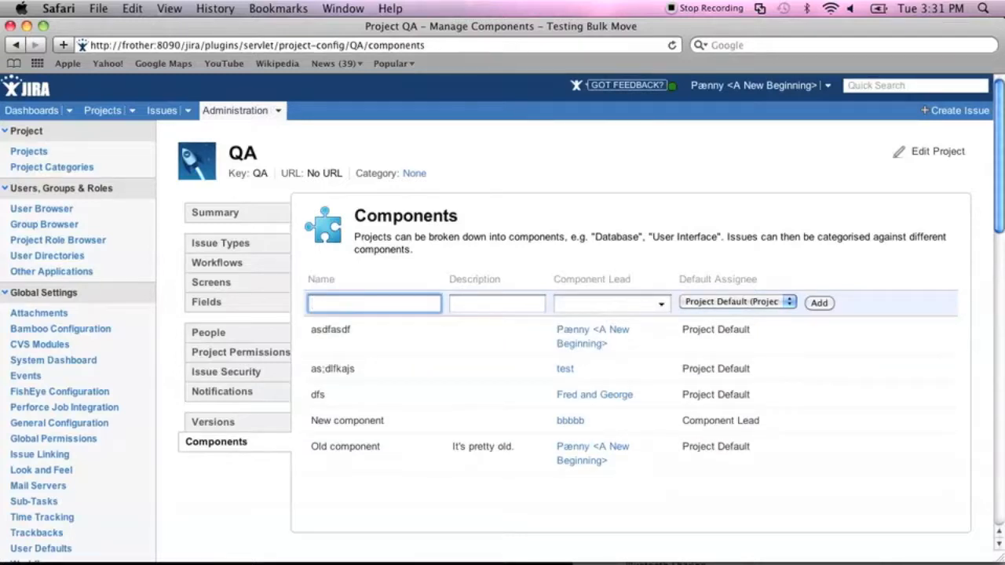
Start a new component entry, trying several lead searches before accepting a matching user.
type("asdfasdf")
key("Tab")
key("Tab")
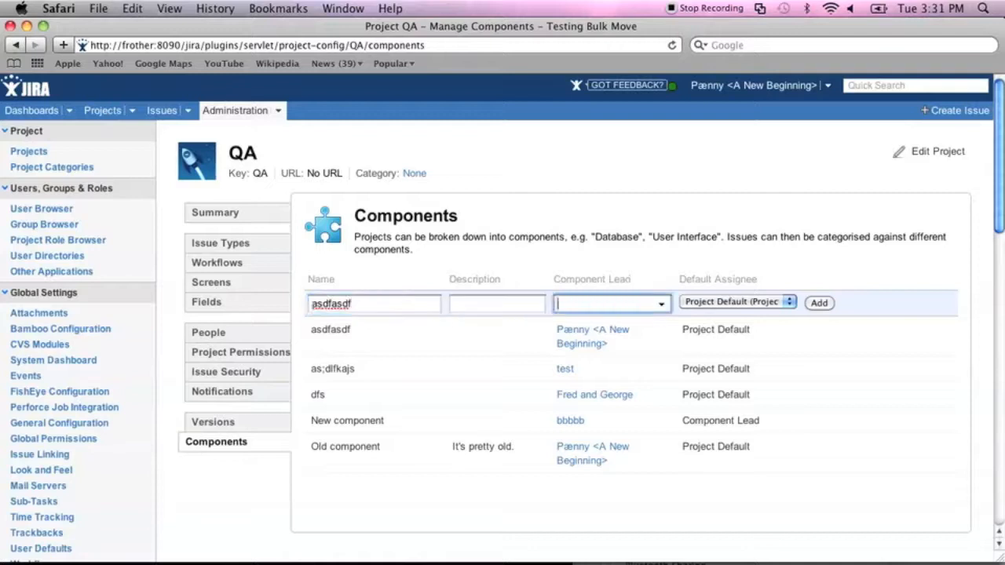
type("admin")
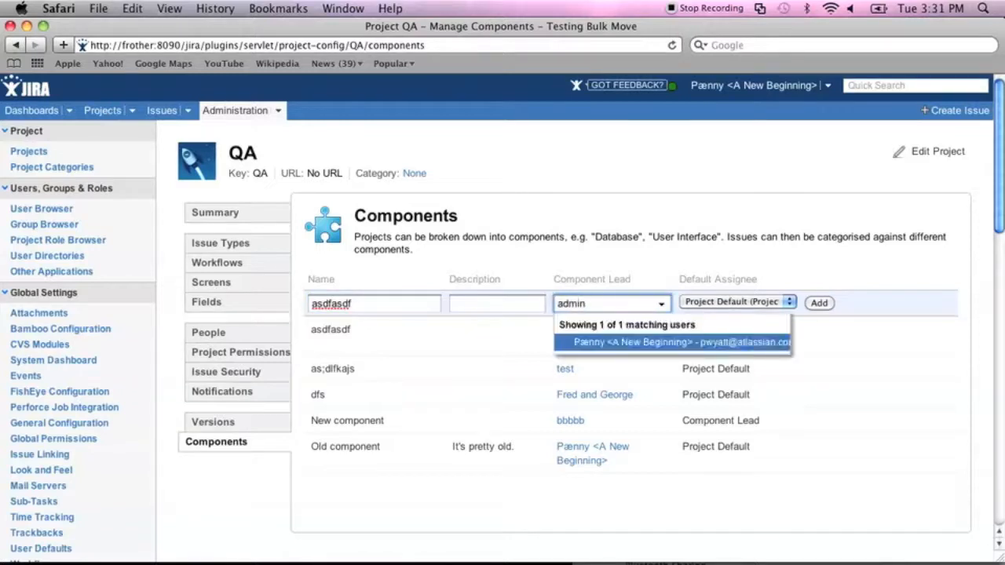
key("super+a")
key("BackSpace")
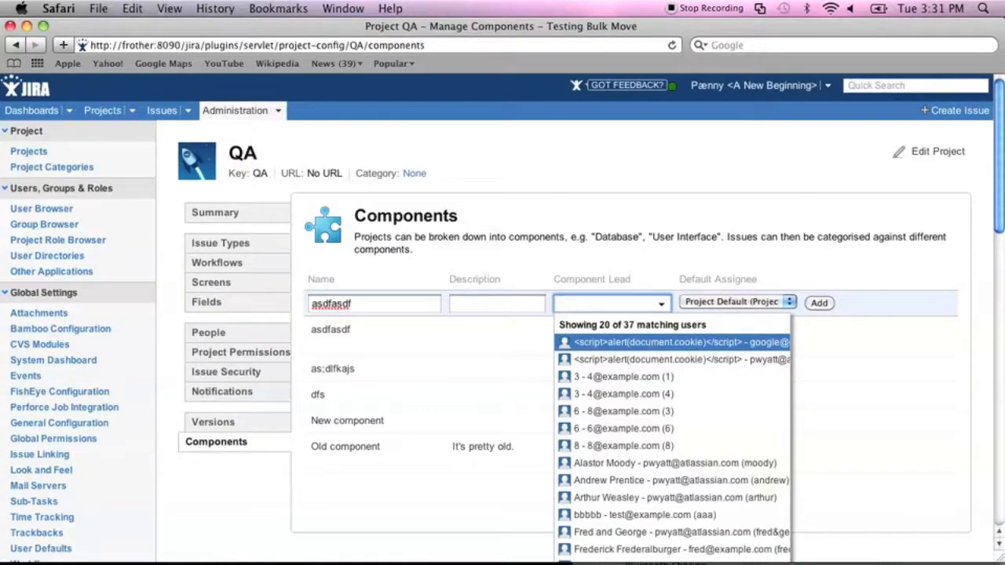
type("georg")
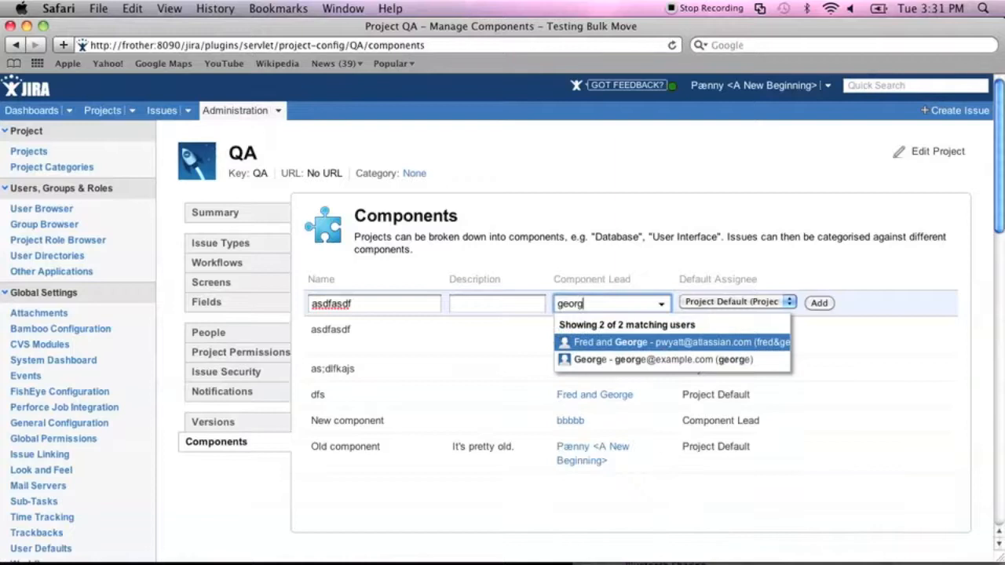
key("Return")
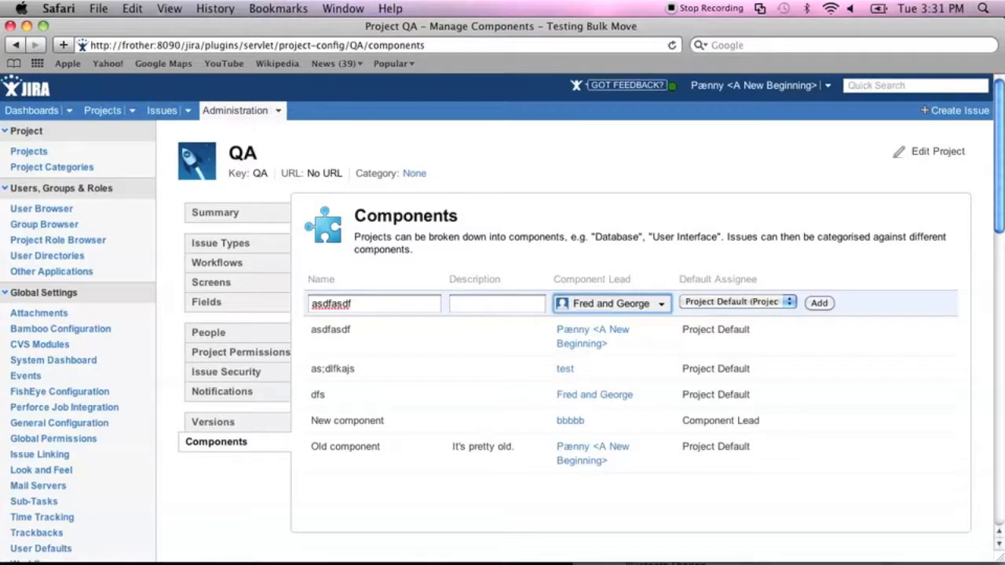
Add component 'alkdsasd;lk' with its chosen lead, then delete the asdfasdf component.
key("shift+Left")
key("shift+Left")
key("shift+Left")
key("shift+Left")
key("shift+Left")
key("shift+Left")
key("shift+Left")
key("shift+Left")
key("shift+Left")
key("shift+Left")
key("shift+Left")
key("shift+Left")
type("d")
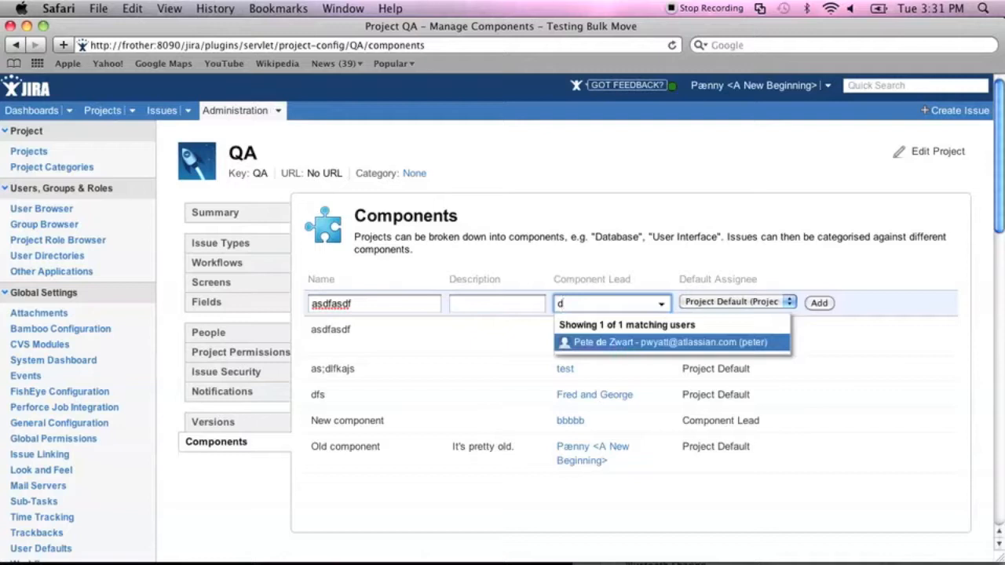
key("Return")
key("Return")
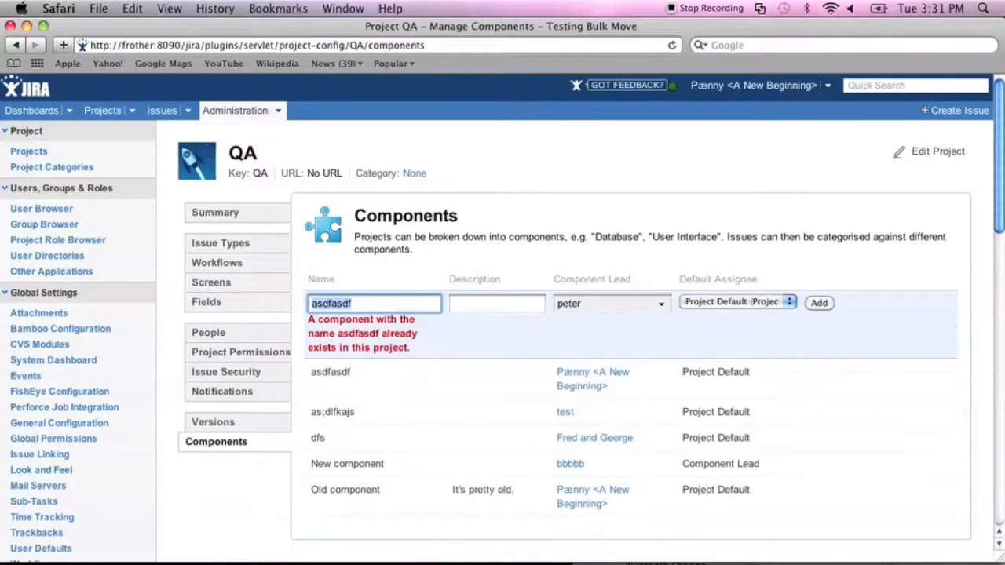
type("alkdsasd;lk")
key("Return")
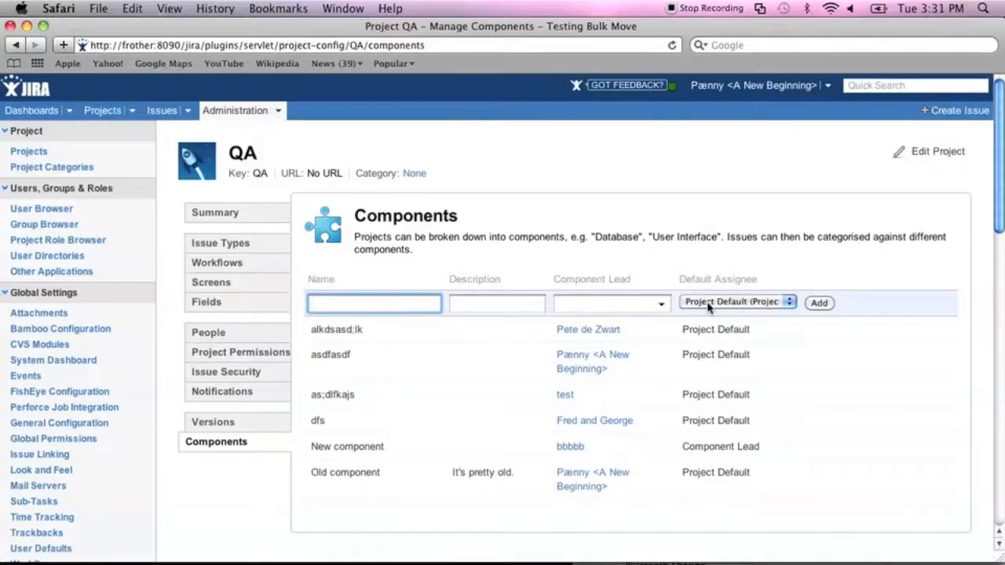
left_click(826, 354)
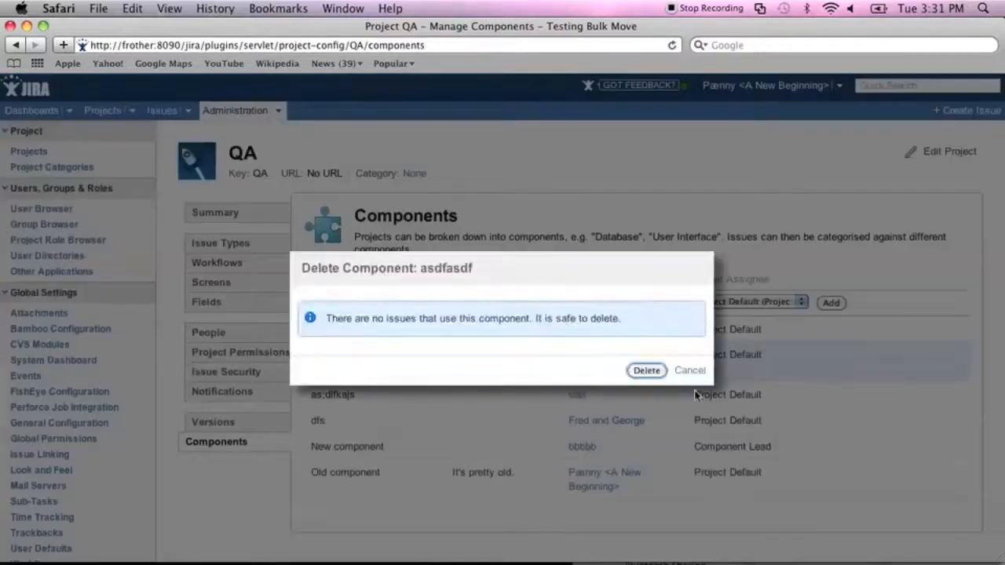
left_click(648, 371)
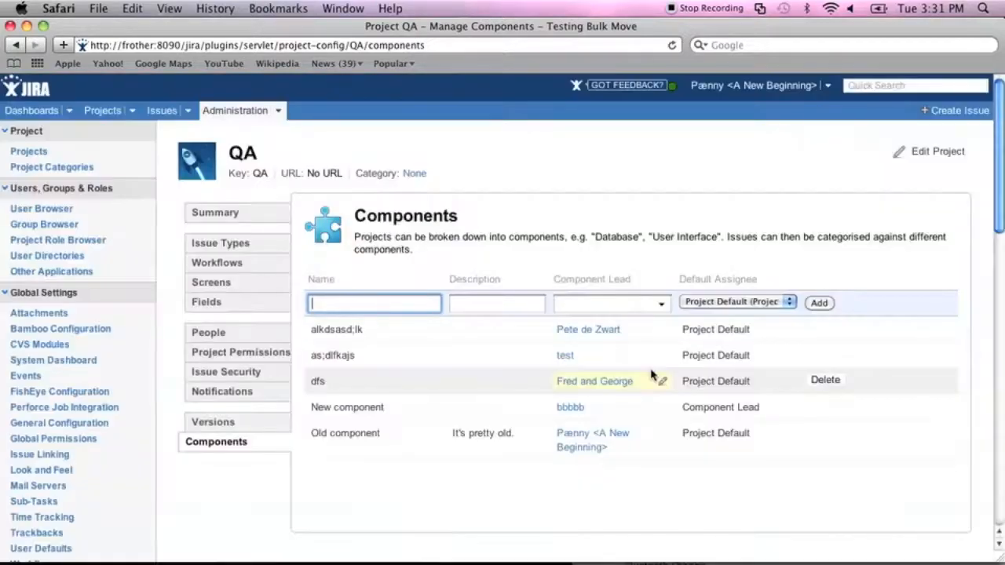